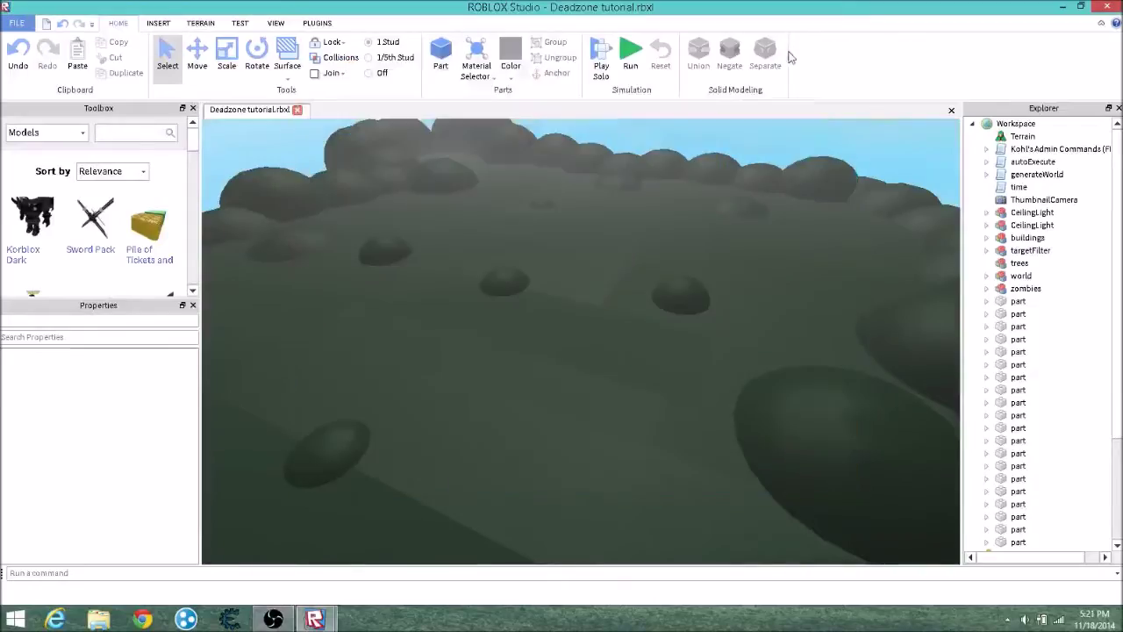
# Look around the bare terrain and hills of the Deadzone tutorial place.
pyautogui.moveTo(696, 266); pyautogui.dragTo(696, 266, button='right')
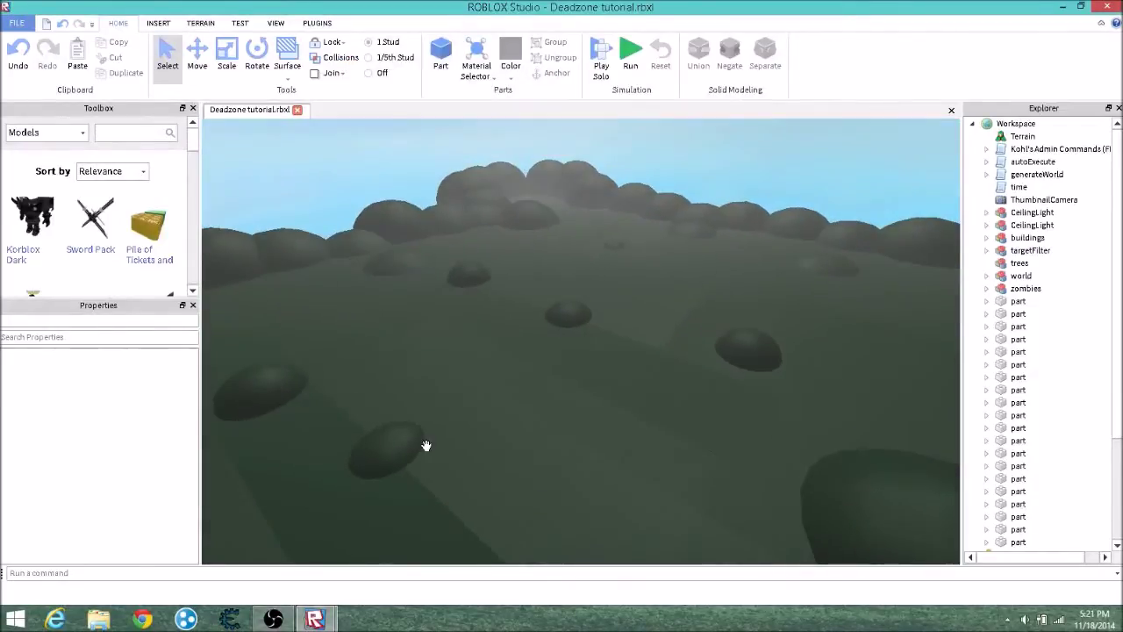
pyautogui.moveTo(426, 446); pyautogui.dragTo(645, 275, button='right')
pyautogui.moveTo(645, 275); pyautogui.dragTo(486, 371, button='middle')
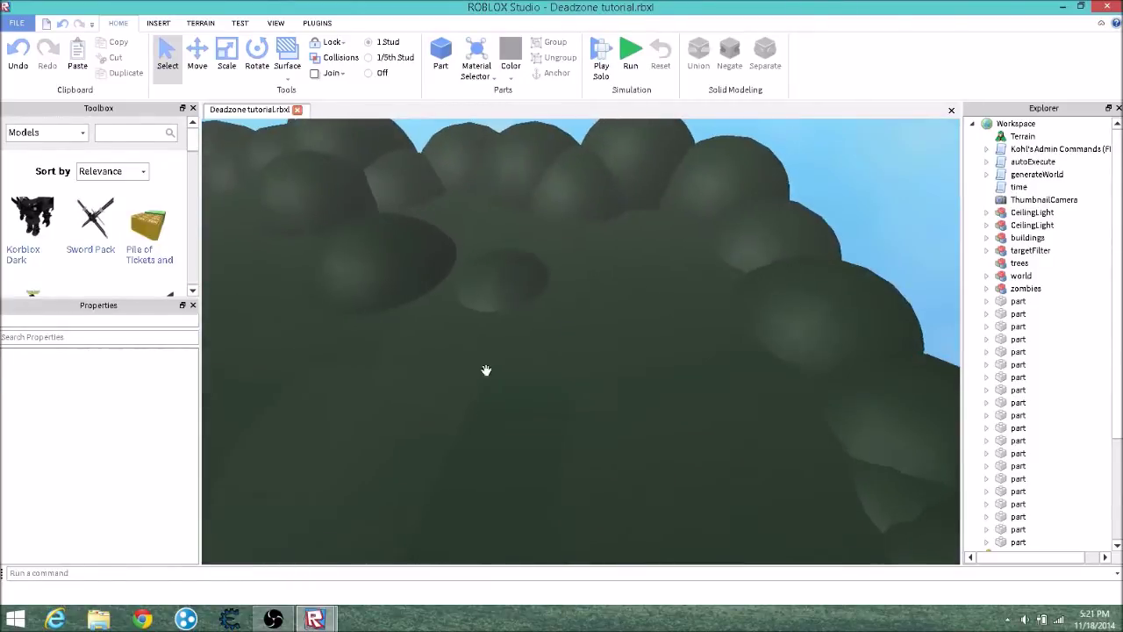
# Switch to the Deadzone templete place and survey its finished map from above down to the town buildings.
pyautogui.moveTo(314, 619)
pyautogui.click(271, 530)
pyautogui.scroll(1, 626, 262)
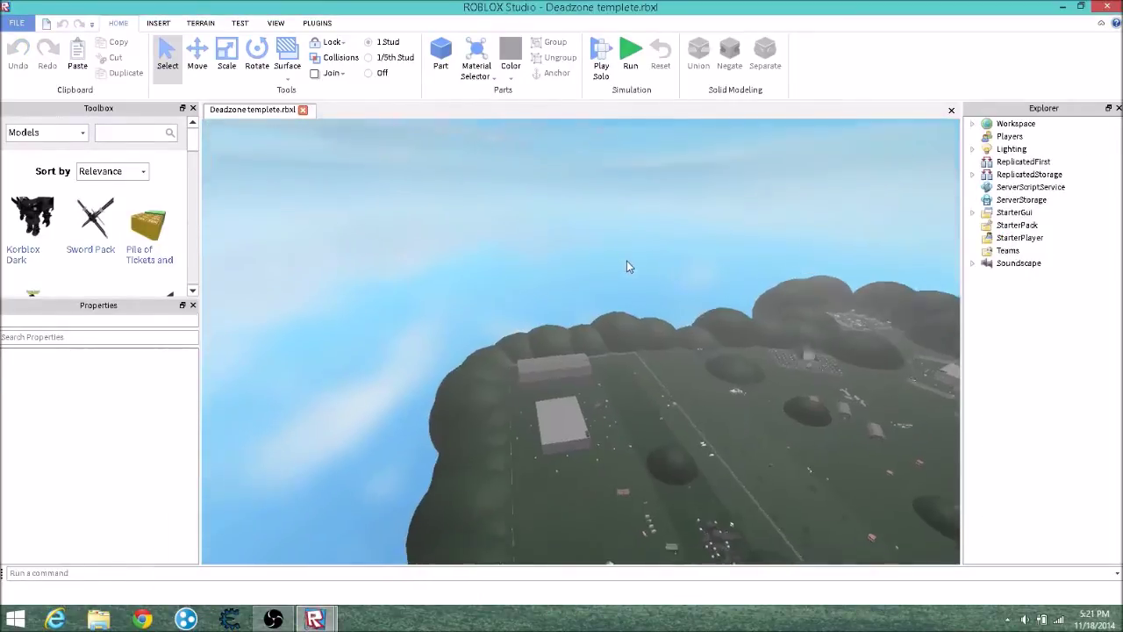
pyautogui.moveTo(625, 263); pyautogui.dragTo(624, 263, button='right')
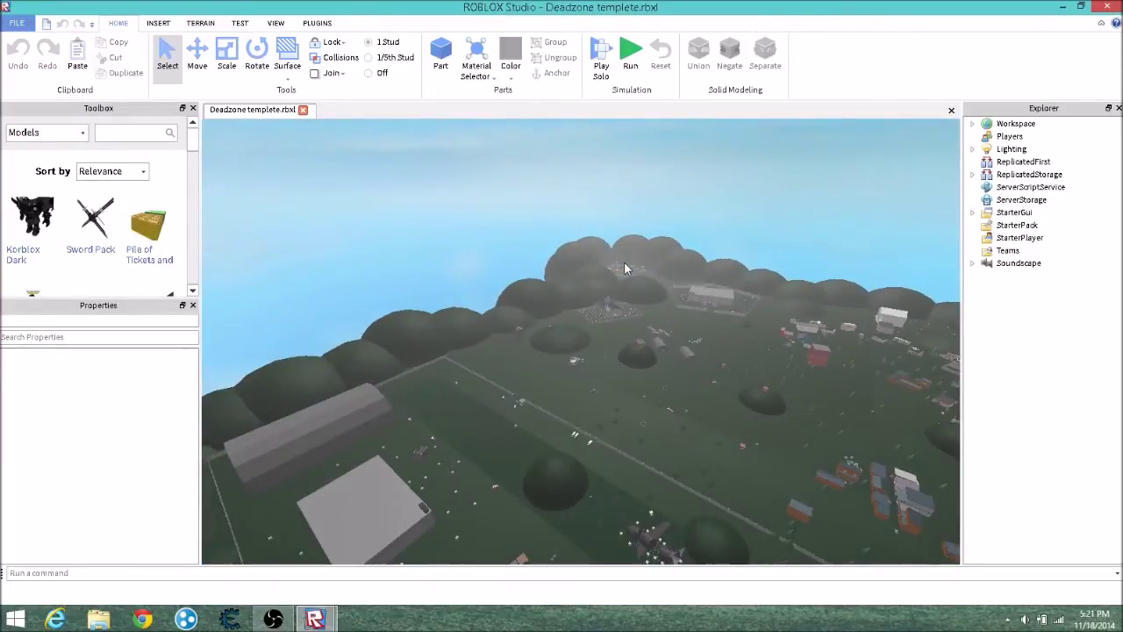
pyautogui.scroll(5, 625, 269)
pyautogui.moveTo(624, 268); pyautogui.dragTo(625, 269, button='right')
pyautogui.scroll(5, 624, 268)
pyautogui.moveTo(626, 269); pyautogui.dragTo(624, 262, button='middle')
pyautogui.press('w')
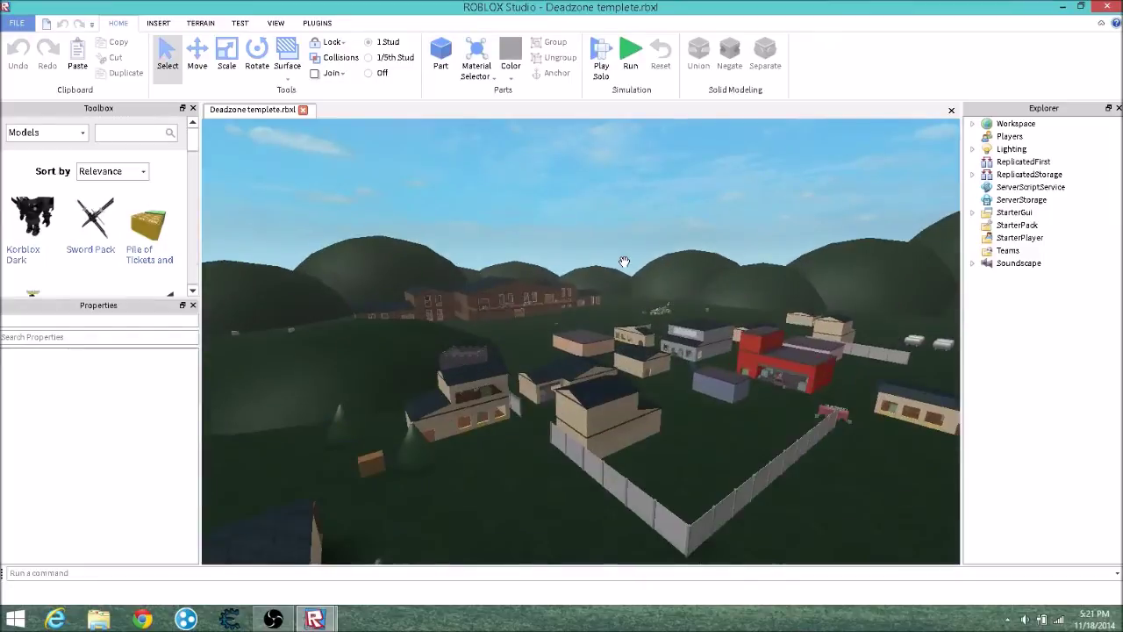
# Examine the template map's houses, outlying buildings and brown-walled compound up close.
pyautogui.moveTo(624, 262); pyautogui.dragTo(624, 262, button='right')
pyautogui.moveTo(624, 262)
pyautogui.mouseDown(button='middle')
pyautogui.moveTo(615, 256)
pyautogui.moveTo(626, 269)
pyautogui.mouseUp(button='middle')
pyautogui.press('w')
pyautogui.moveTo(625, 269); pyautogui.dragTo(626, 268, button='right')
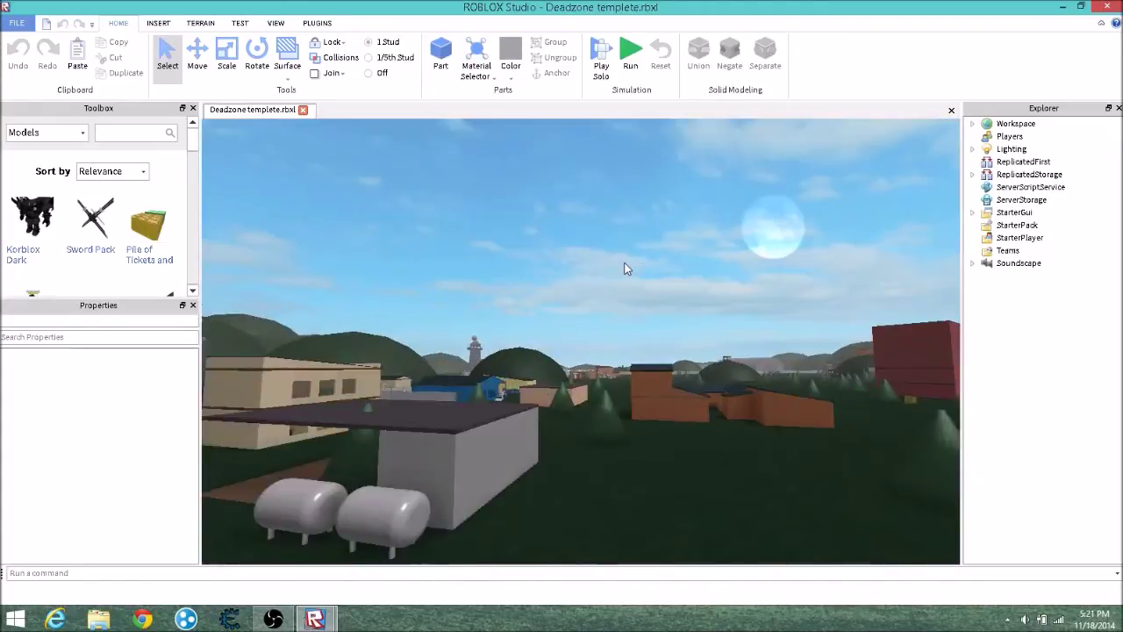
pyautogui.press('w')
pyautogui.moveTo(625, 268); pyautogui.dragTo(624, 261, button='right')
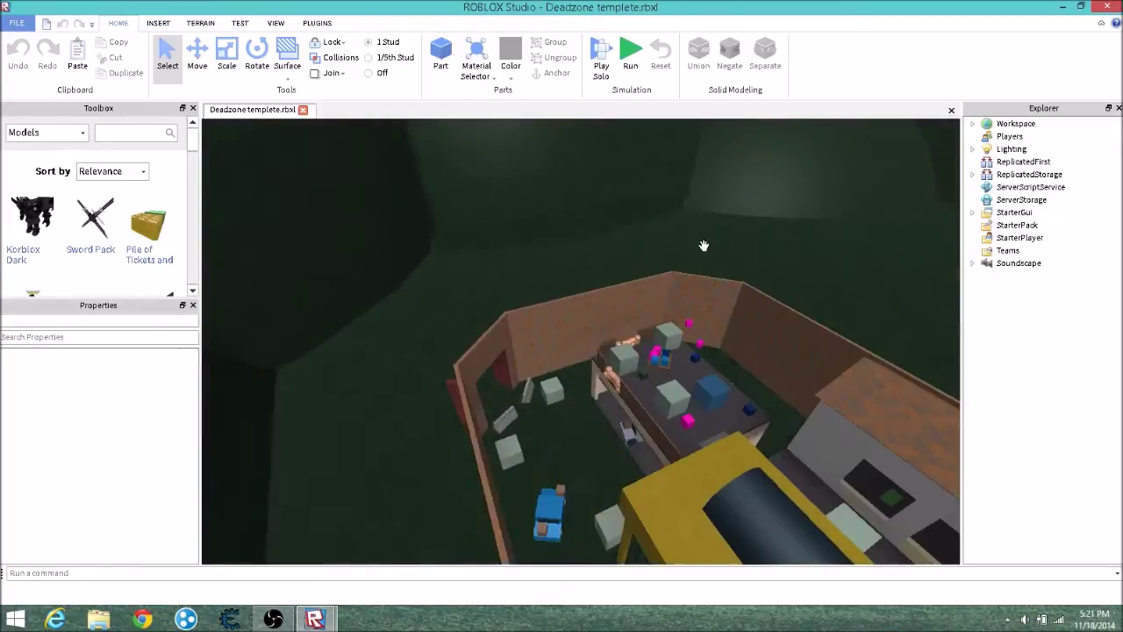
pyautogui.press('w')
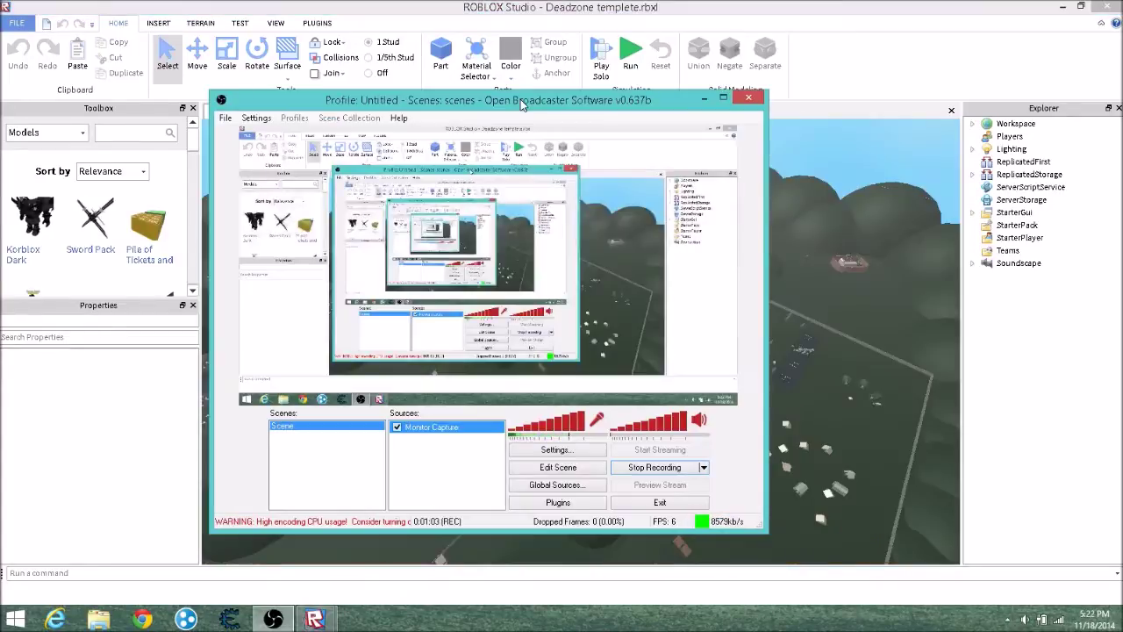
# Move the Open Broadcaster Software window aside and minimize it to uncover the template map.
pyautogui.moveTo(520, 99); pyautogui.dragTo(672, 69)
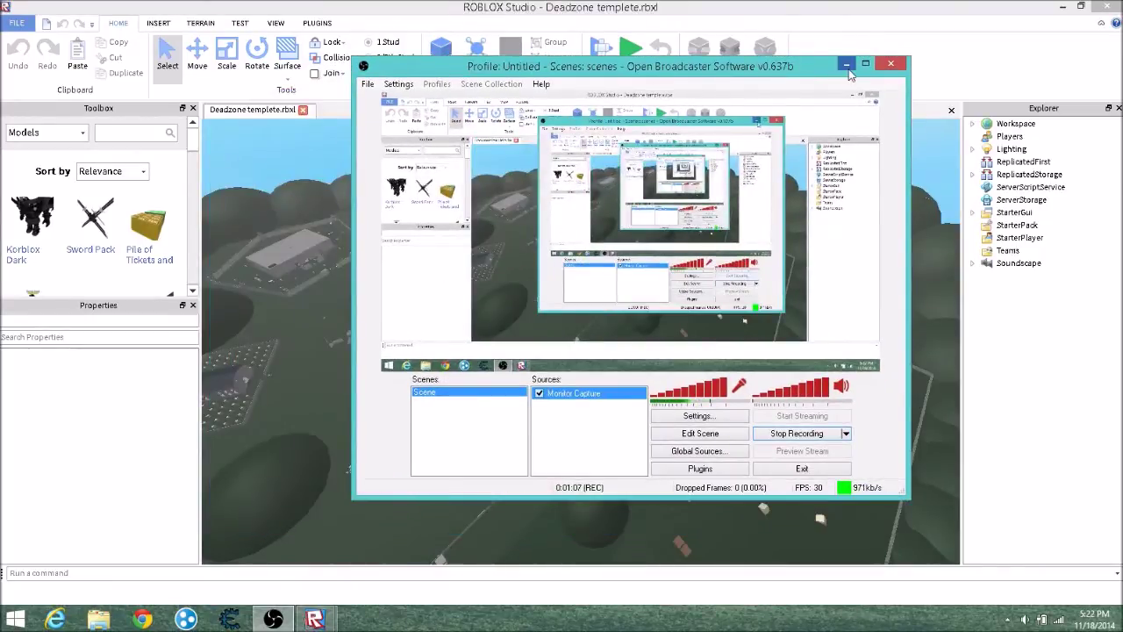
pyautogui.click(846, 64)
pyautogui.moveTo(745, 215); pyautogui.dragTo(726, 256, button='right')
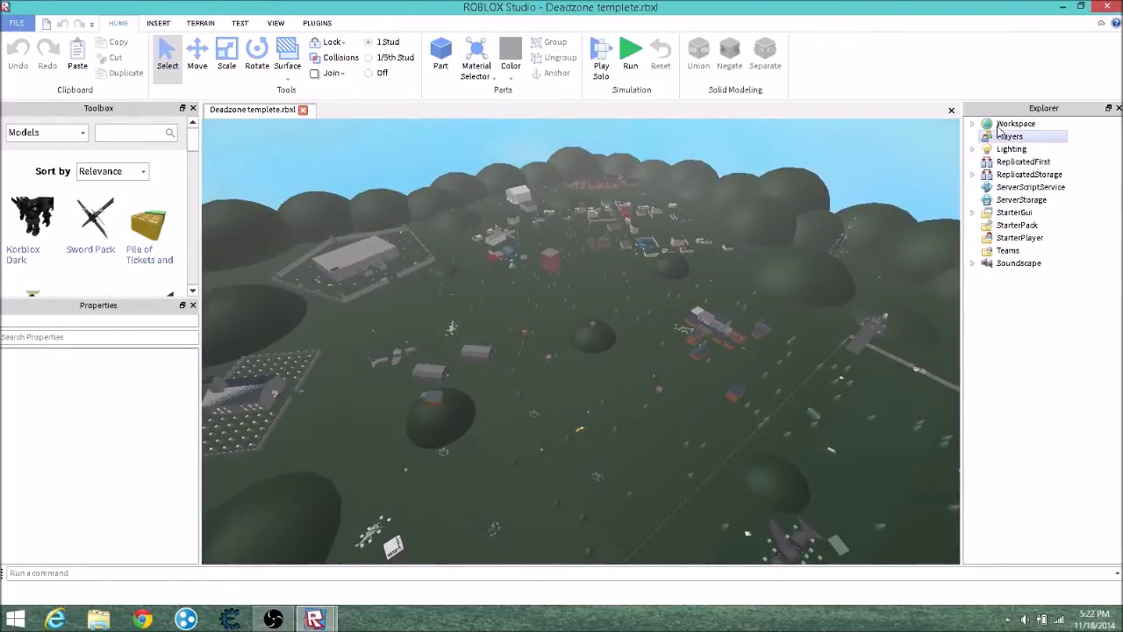
# Expand the Workspace in the template place and look through the objects it contains.
pyautogui.doubleClick(1000, 124)
pyautogui.scroll(-5, 996, 176)
pyautogui.scroll(-3, 988, 200)
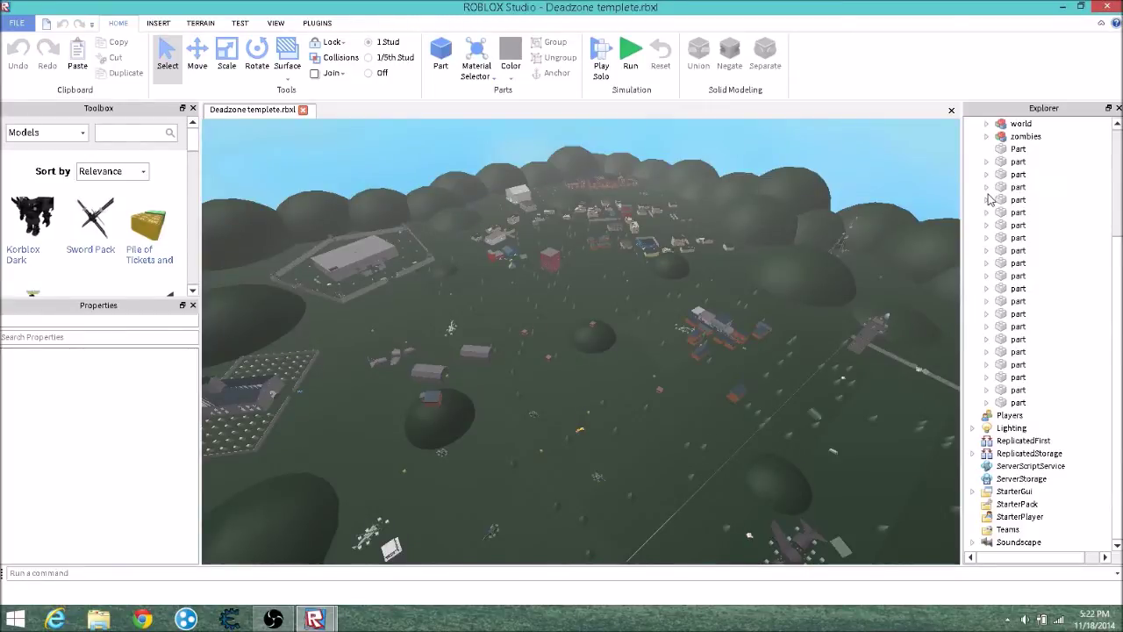
pyautogui.scroll(4, 990, 200)
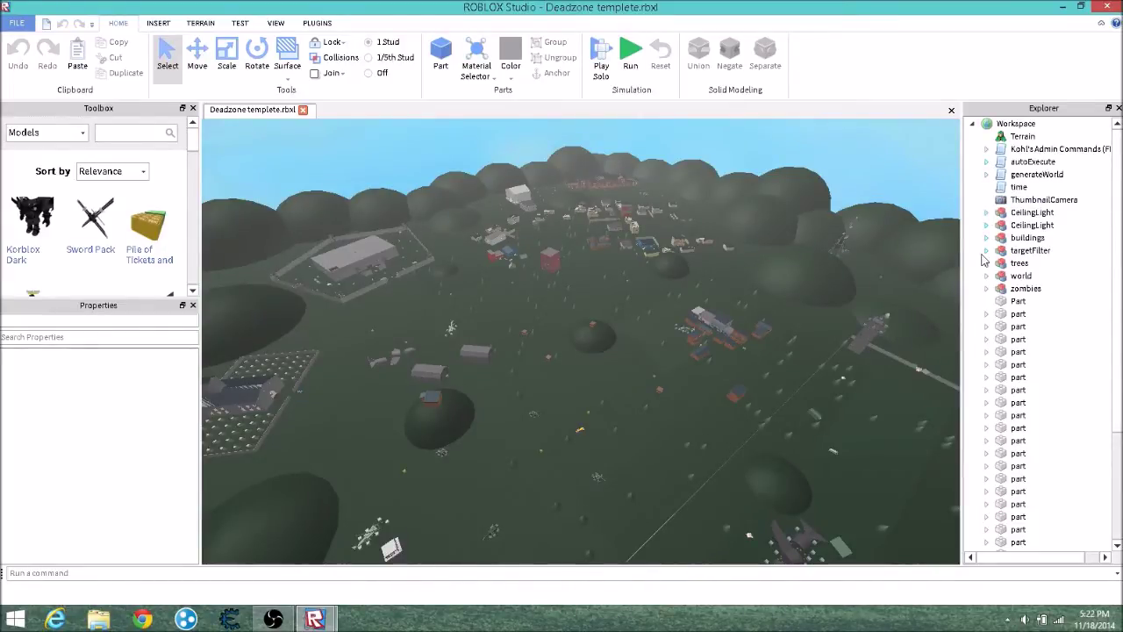
# Expand the buildings model, look through its full list of child models, and collapse it again.
pyautogui.click(986, 238)
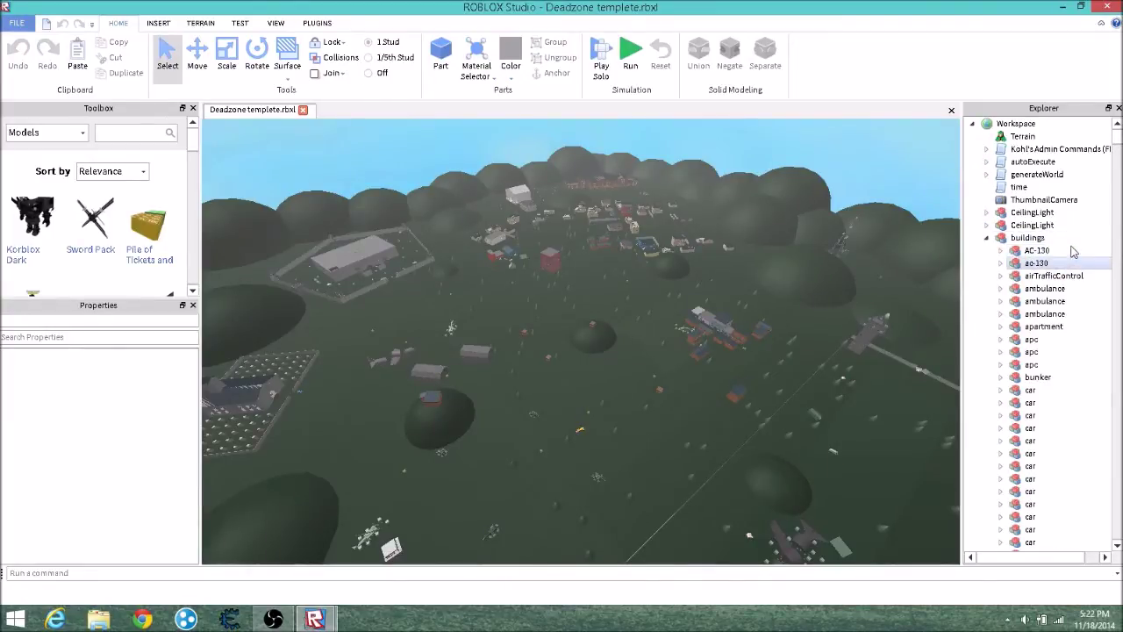
pyautogui.moveTo(1071, 255); pyautogui.dragTo(1044, 576)
pyautogui.scroll(-20, 1051, 319)
pyautogui.moveTo(819, 289); pyautogui.dragTo(922, 314, button='right')
pyautogui.click(922, 309)
pyautogui.moveTo(1117, 211); pyautogui.dragTo(1117, 449)
pyautogui.scroll(-10, 1039, 334)
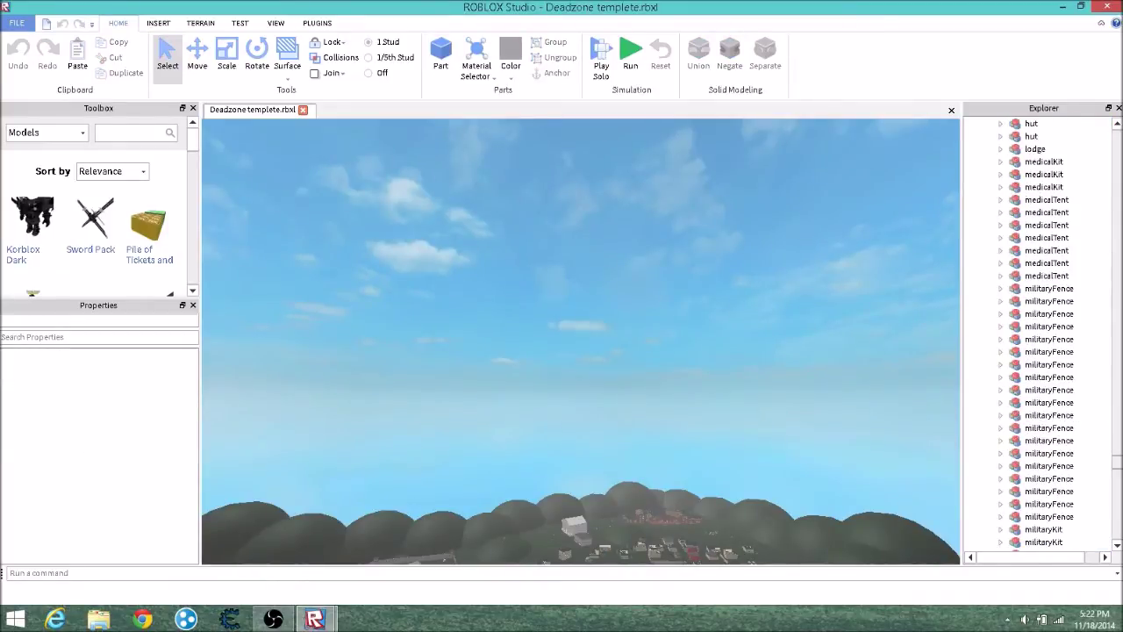
pyautogui.scroll(-15, 1048, 421)
pyautogui.scroll(5, 1048, 422)
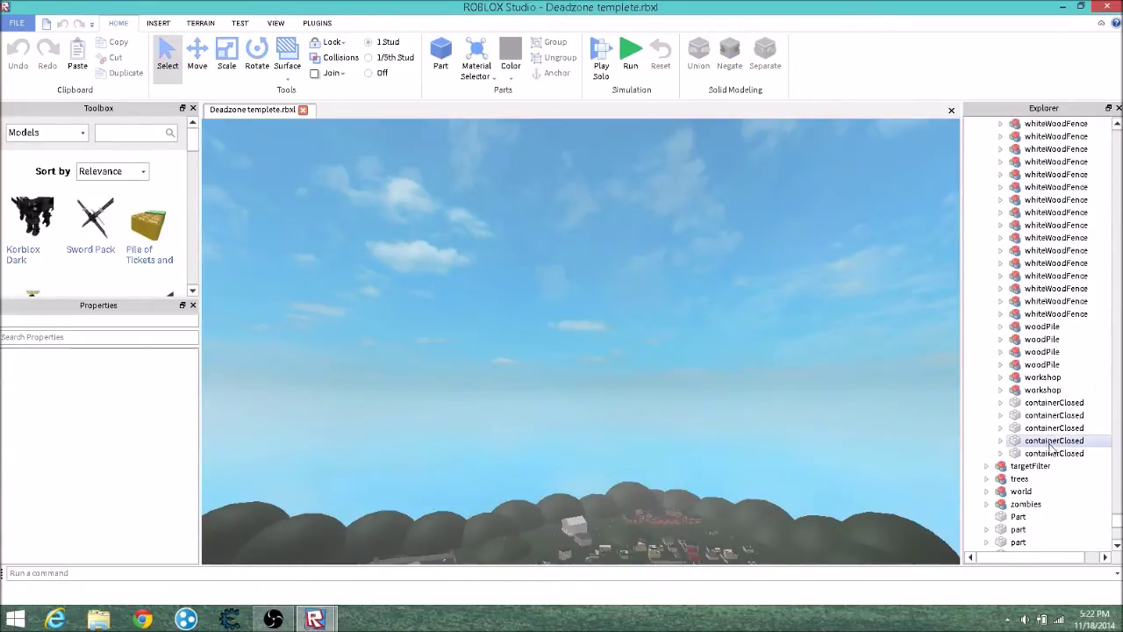
pyautogui.scroll(10, 1050, 457)
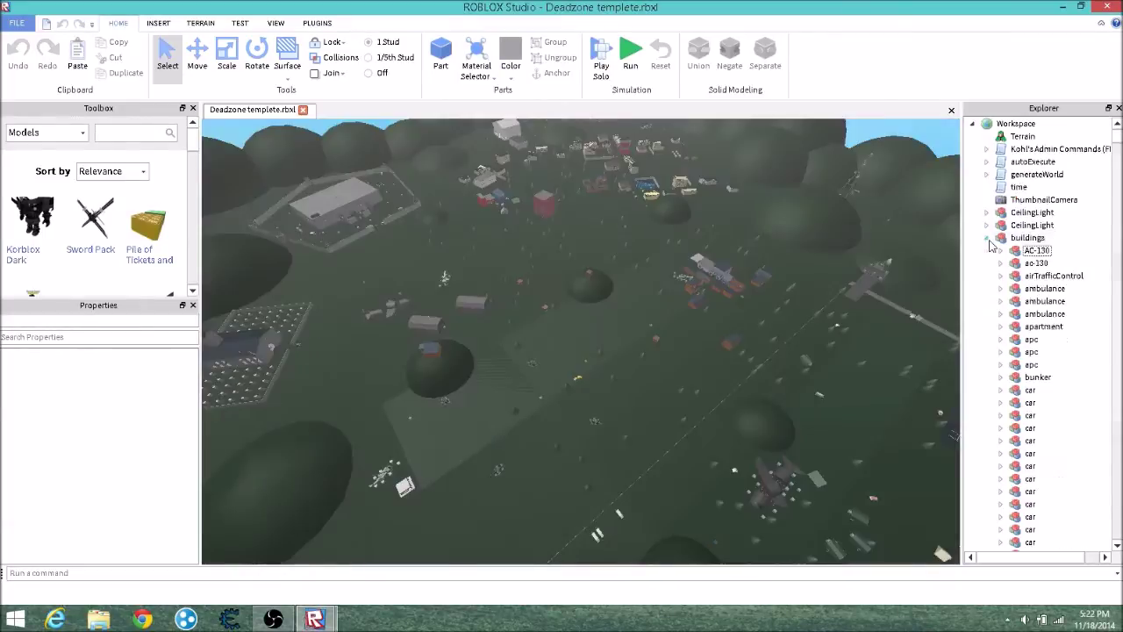
pyautogui.click(986, 237)
# Inspect the contents of the trees model, and select the trees and buildings models in turn.
pyautogui.scroll(-2, 740, 236)
pyautogui.moveTo(742, 241); pyautogui.dragTo(684, 232, button='right')
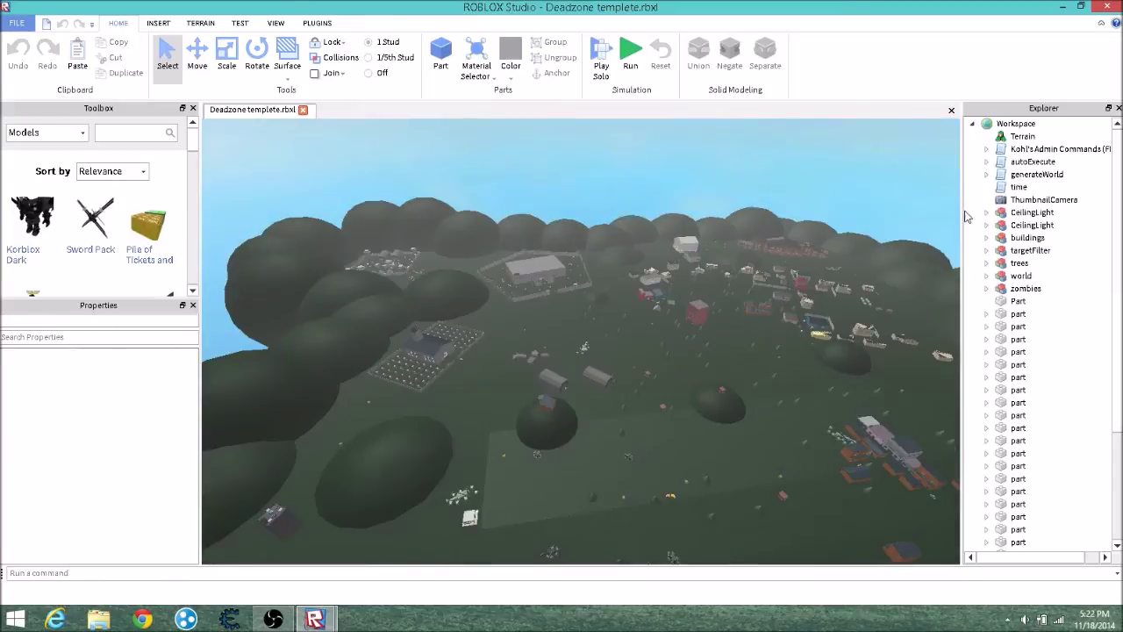
pyautogui.scroll(-1, 1032, 213)
pyautogui.click(986, 225)
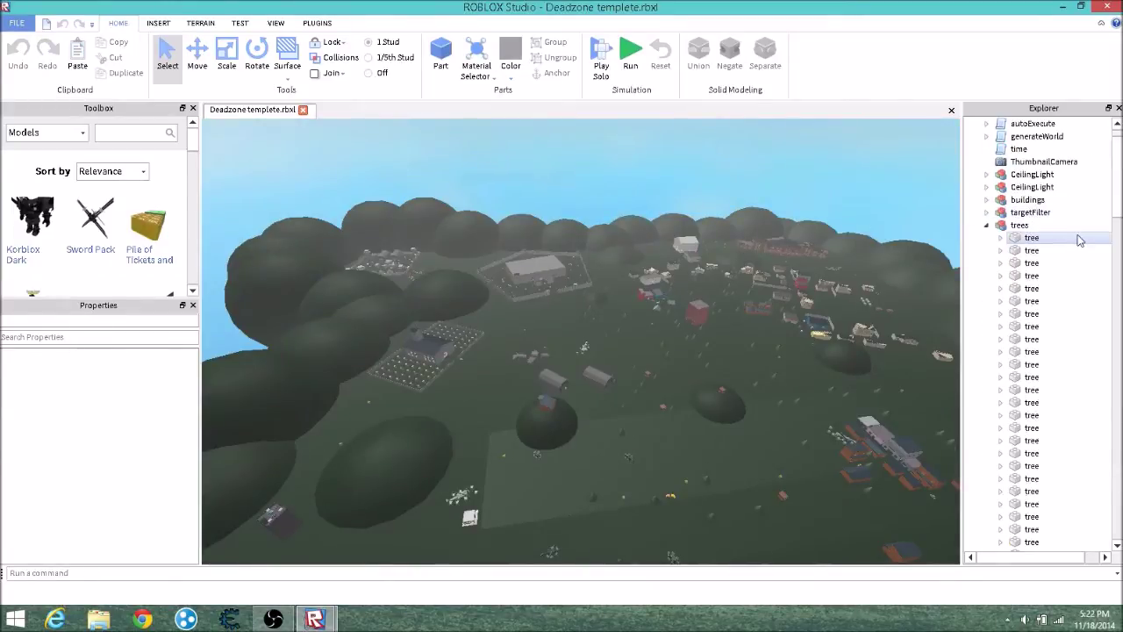
pyautogui.doubleClick(1019, 226)
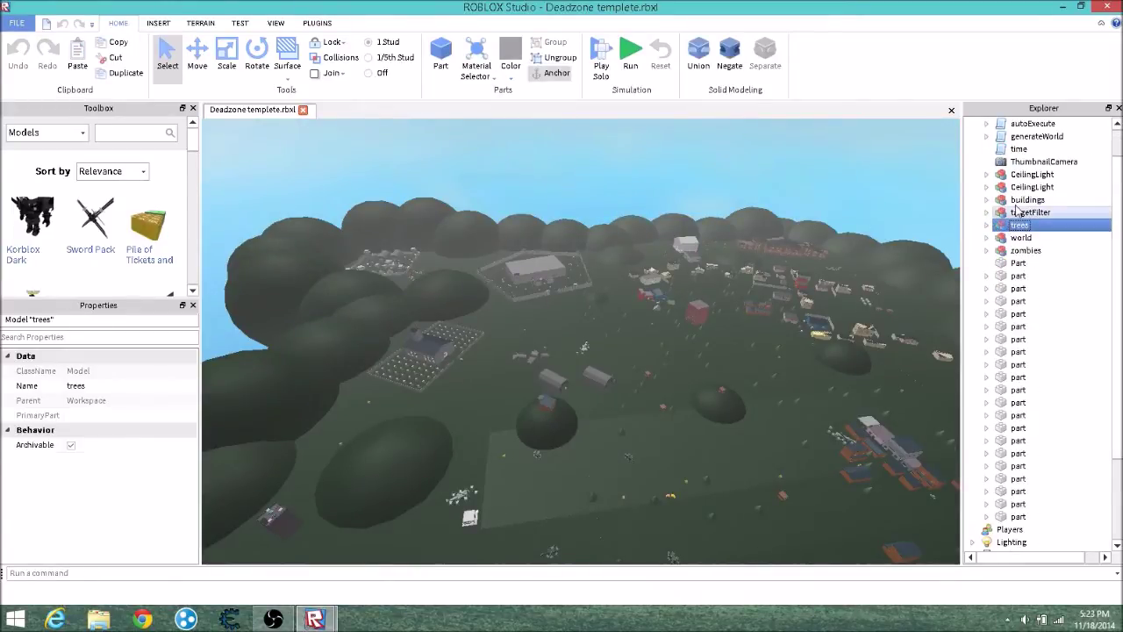
pyautogui.click(1020, 200)
pyautogui.click(1017, 226)
pyautogui.click(1018, 200)
pyautogui.click(1017, 228)
pyautogui.moveTo(773, 279); pyautogui.dragTo(704, 225, button='right')
pyautogui.click(771, 275)
pyautogui.scroll(-3, 1035, 285)
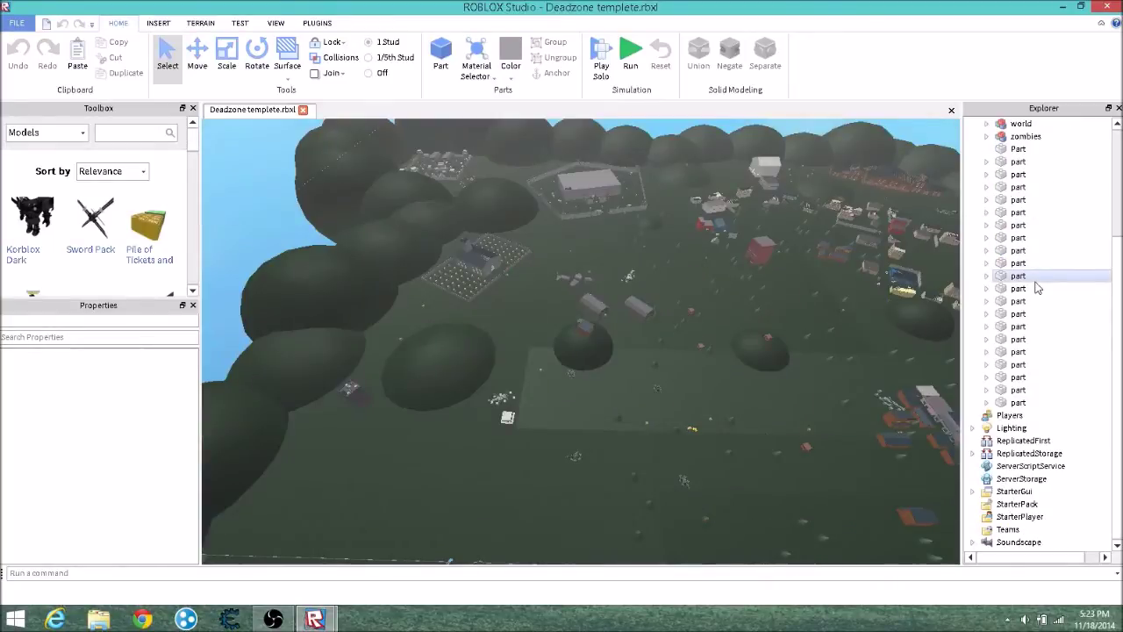
# Switch to the Deadzone tutorial place to compare its bare terrain, and return to the Deadzone templete place.
pyautogui.moveTo(316, 619)
pyautogui.click(351, 544)
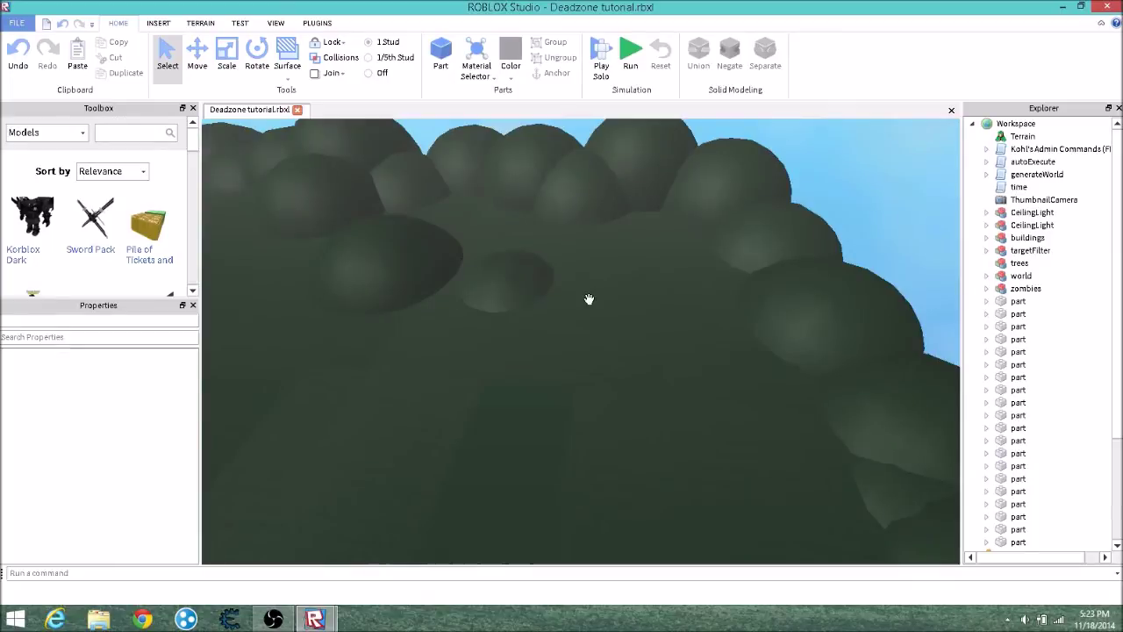
pyautogui.moveTo(589, 299); pyautogui.dragTo(540, 286, button='right')
pyautogui.click(316, 618)
pyautogui.click(241, 544)
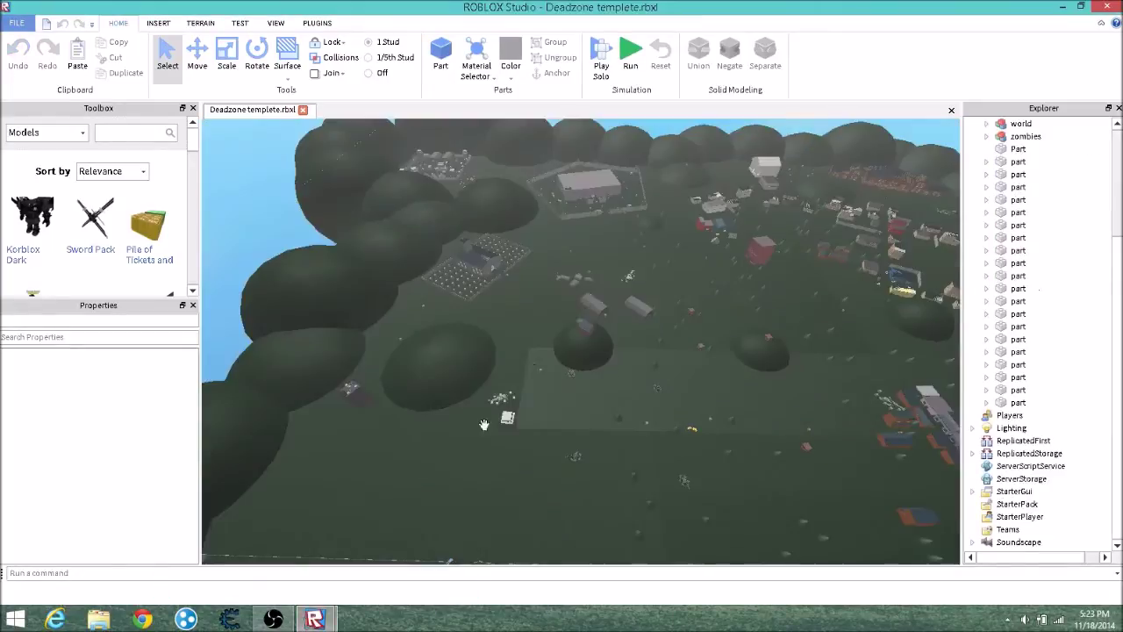
# Expand the targetFilter model and its ignore model, and inspect the spawns inside deadzoneSpawns.
pyautogui.scroll(4, 1000, 248)
pyautogui.click(986, 250)
pyautogui.click(1017, 276)
pyautogui.click(1000, 263)
pyautogui.click(1014, 275)
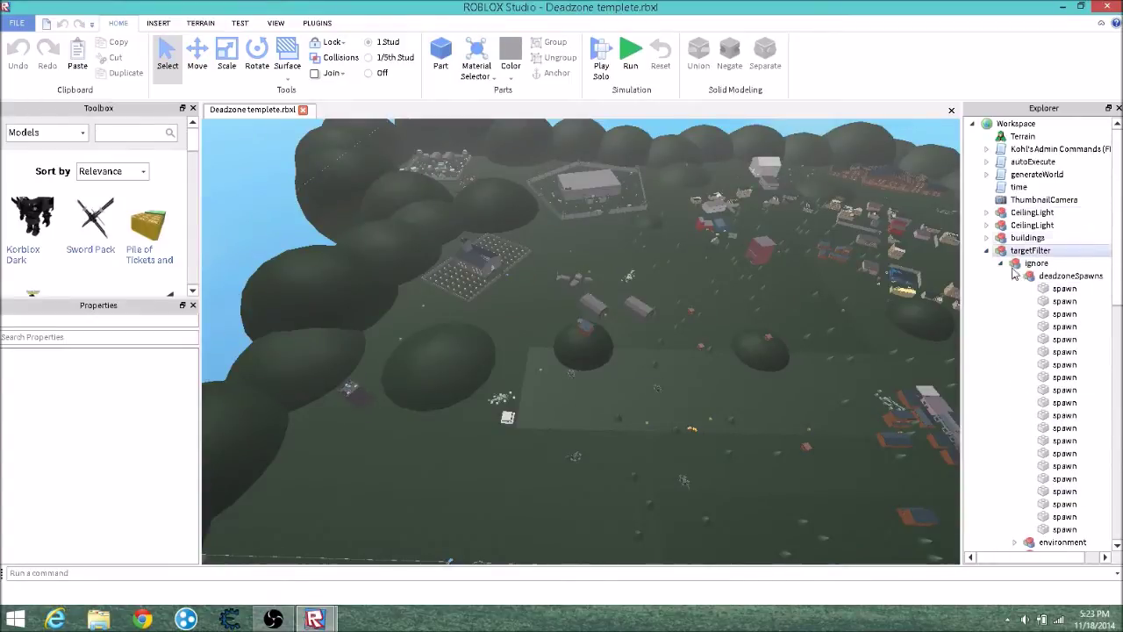
pyautogui.click(1014, 276)
pyautogui.click(1001, 263)
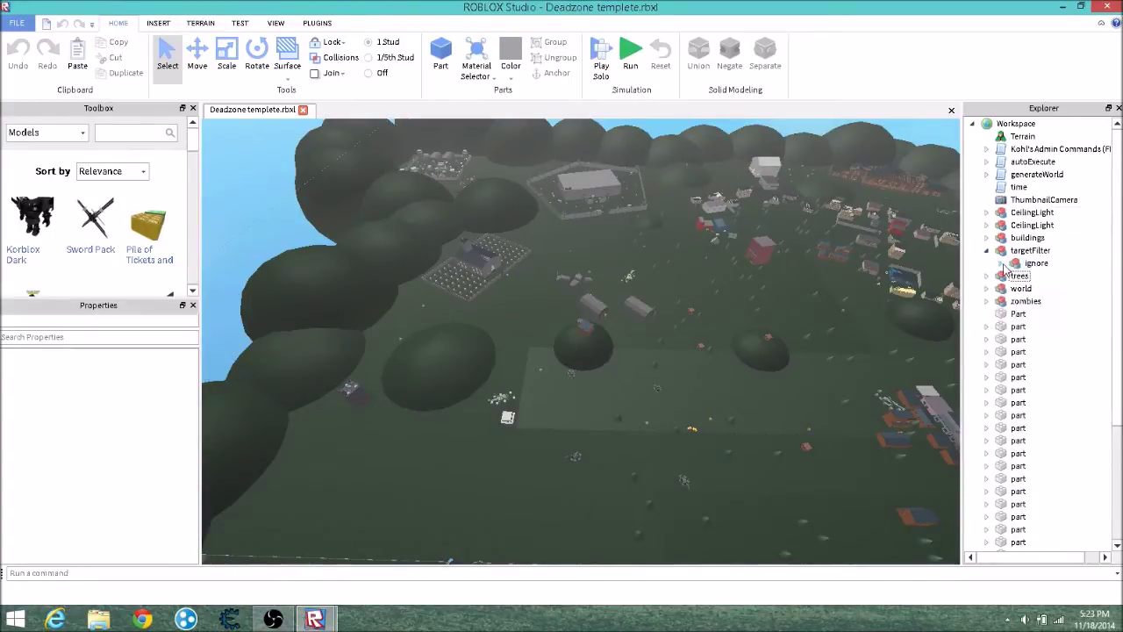
pyautogui.click(1002, 264)
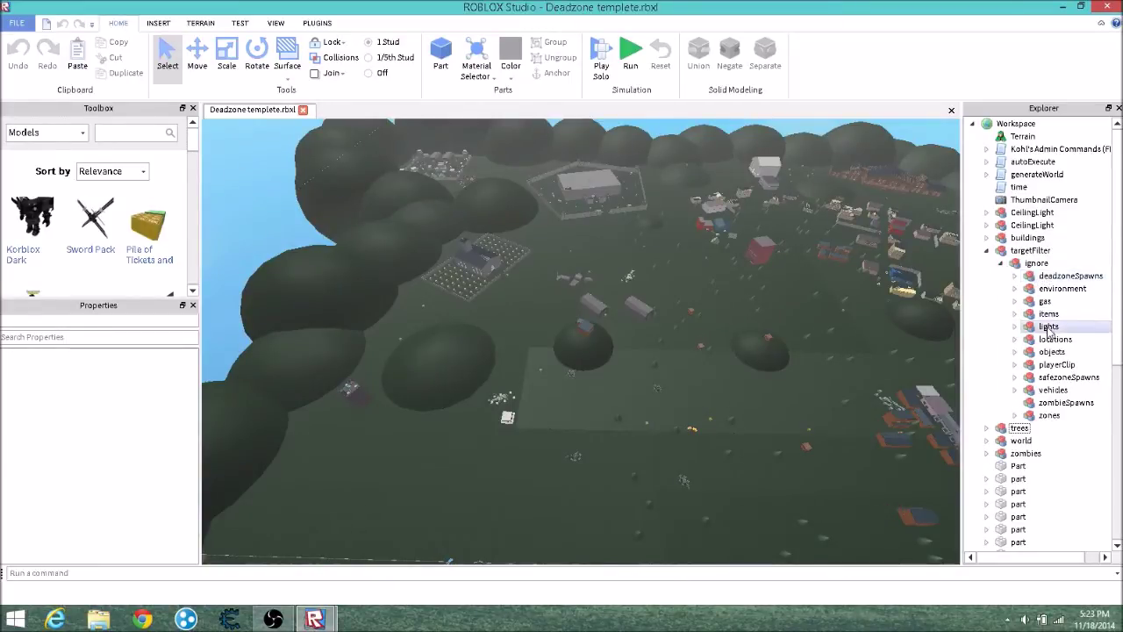
# Inspect the locations model and the vehicles model's spawns inside ignore, and collapse targetFilter.
pyautogui.click(1016, 340)
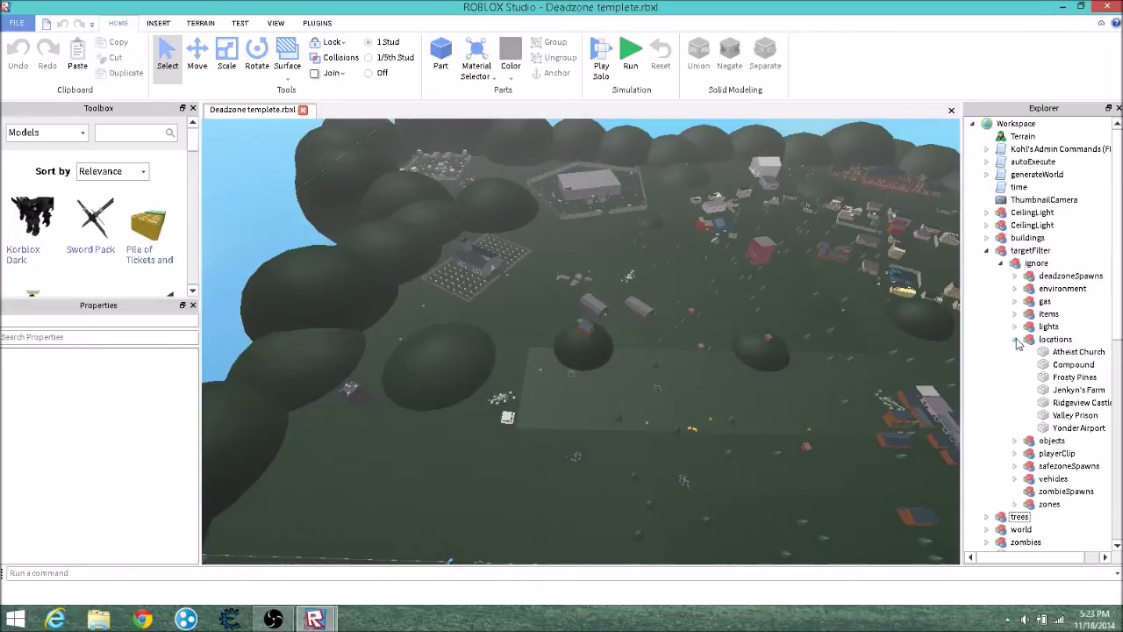
pyautogui.click(1016, 340)
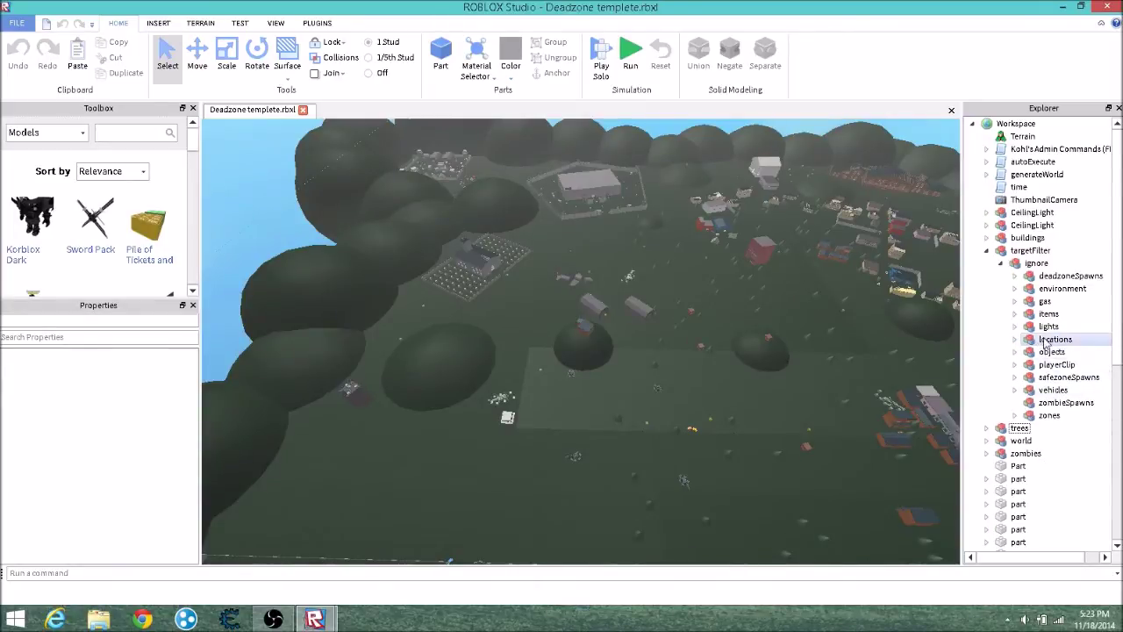
pyautogui.click(1015, 390)
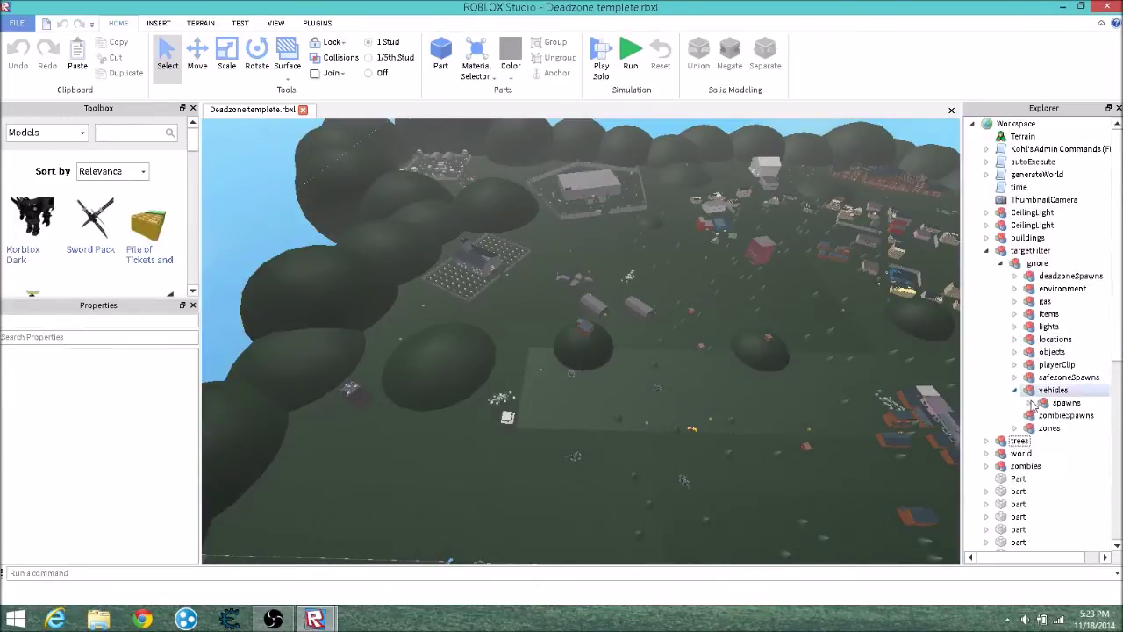
pyautogui.click(1029, 402)
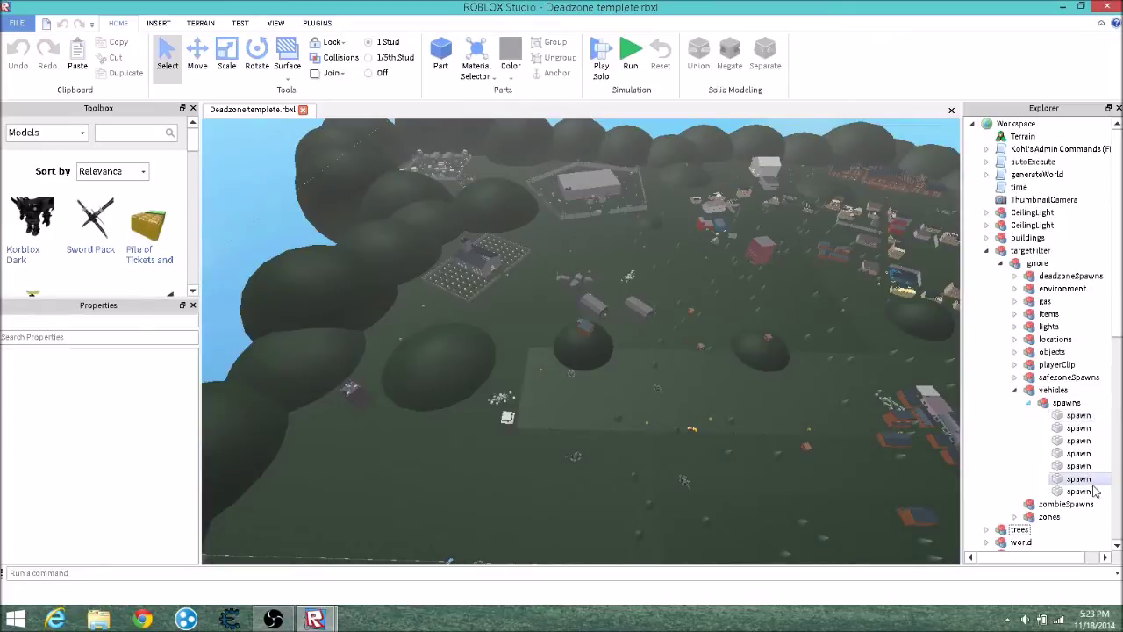
pyautogui.click(1031, 402)
pyautogui.click(1015, 389)
pyautogui.moveTo(800, 260); pyautogui.dragTo(792, 256, button='right')
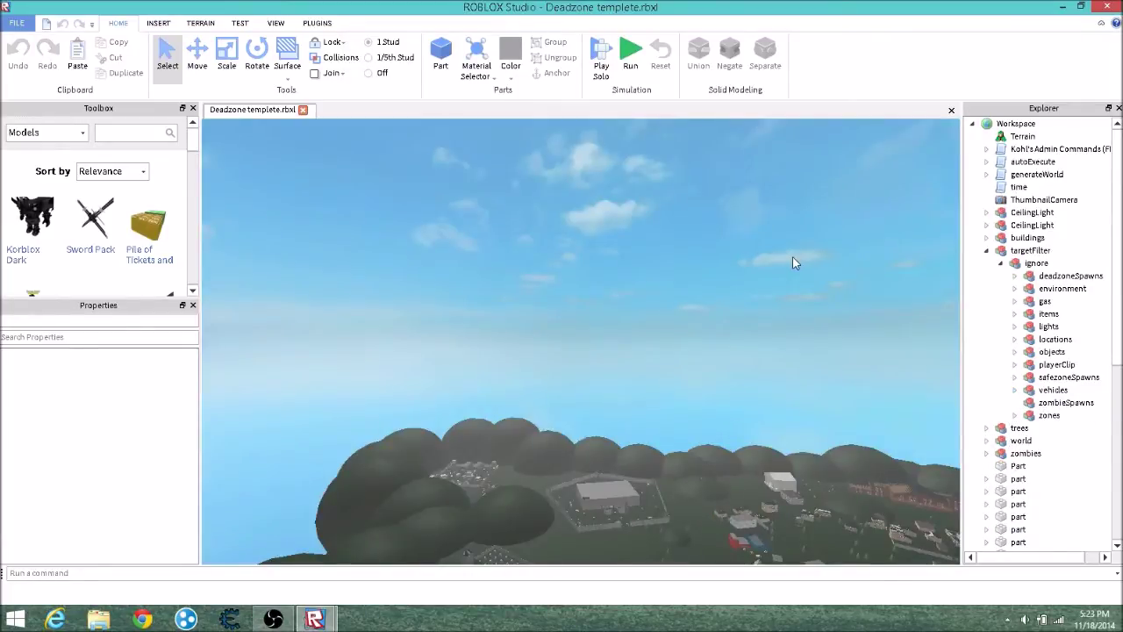
pyautogui.moveTo(792, 256); pyautogui.dragTo(792, 260, button='right')
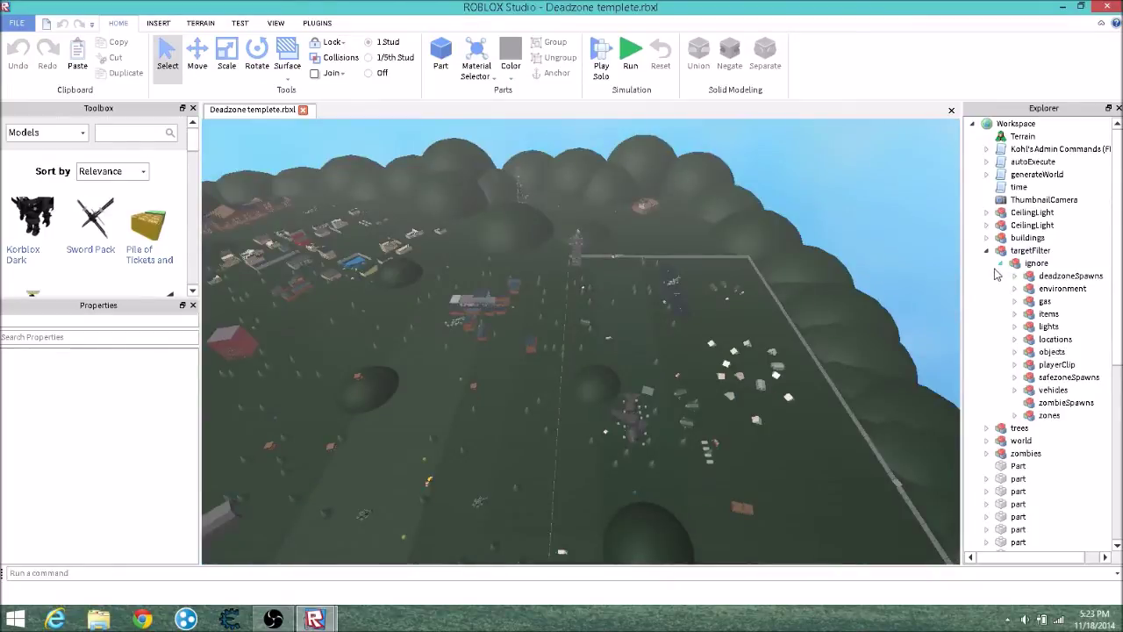
pyautogui.click(986, 250)
# Switch to the Deadzone tutorial place and fly over its empty terrain and surrounding hills.
pyautogui.moveTo(315, 618)
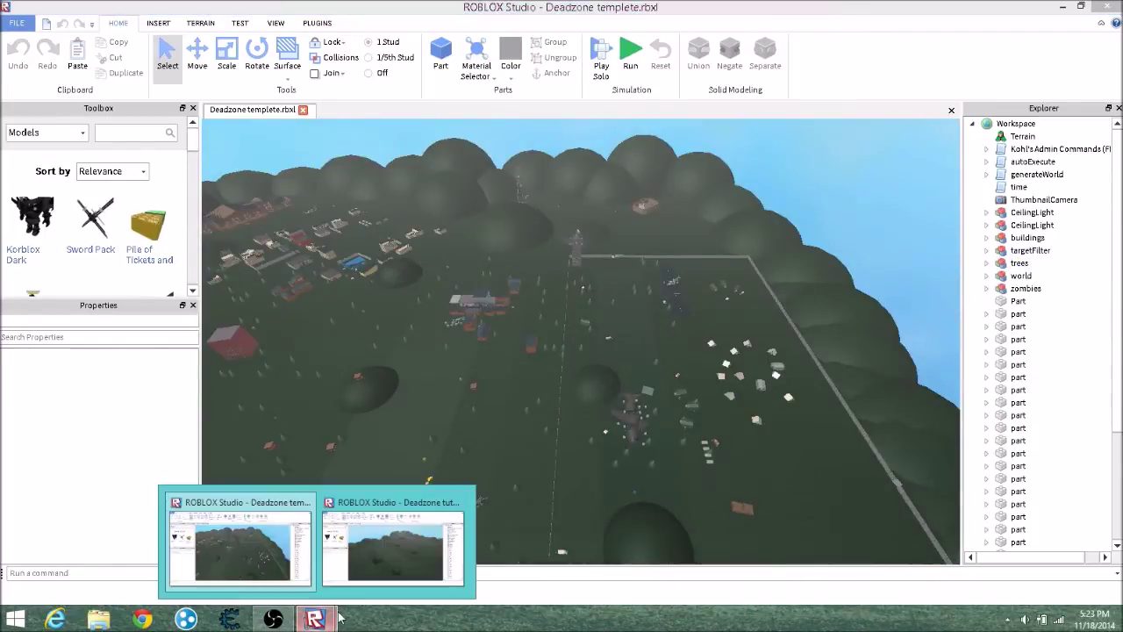
pyautogui.click(363, 556)
pyautogui.moveTo(632, 326); pyautogui.dragTo(631, 327, button='right')
pyautogui.press('w')
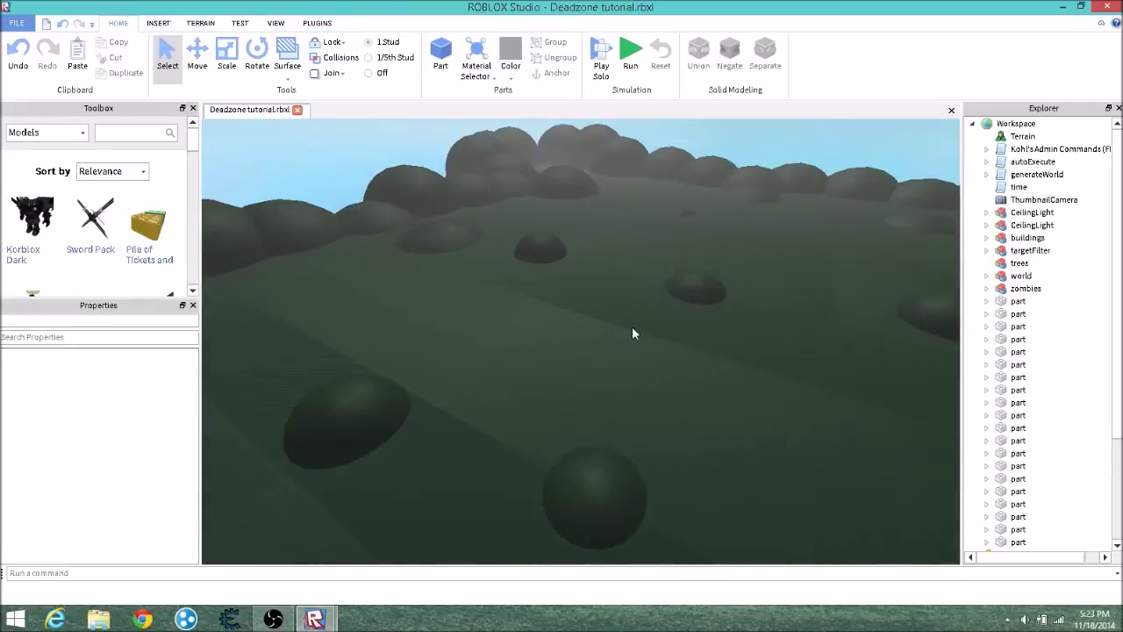
pyautogui.moveTo(632, 328); pyautogui.dragTo(631, 327, button='right')
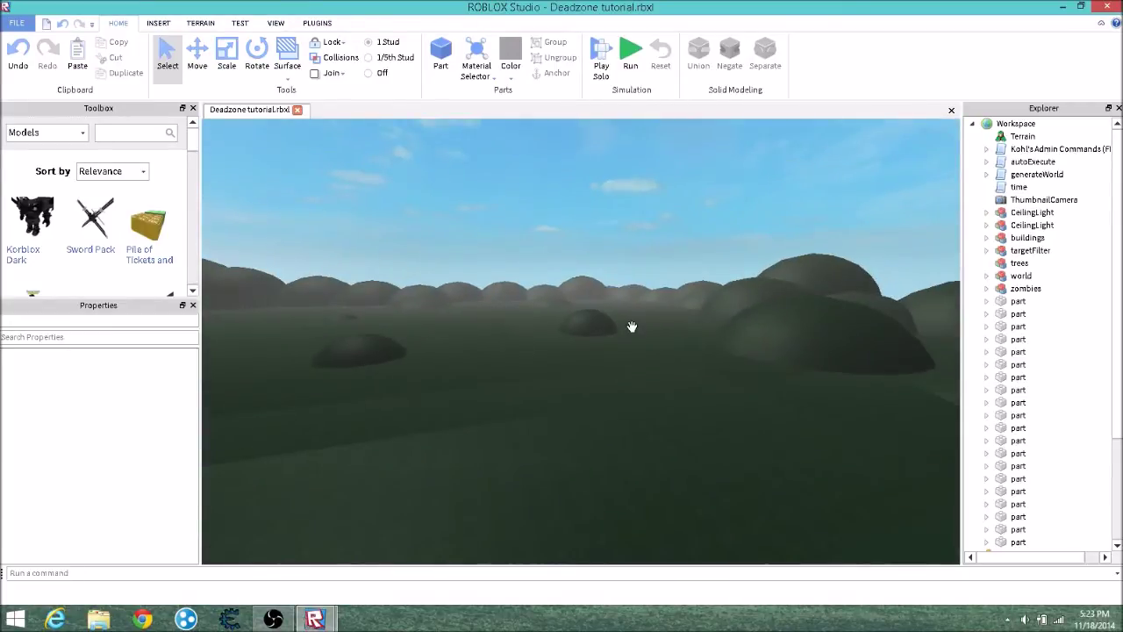
pyautogui.moveTo(631, 326); pyautogui.dragTo(633, 328, button='right')
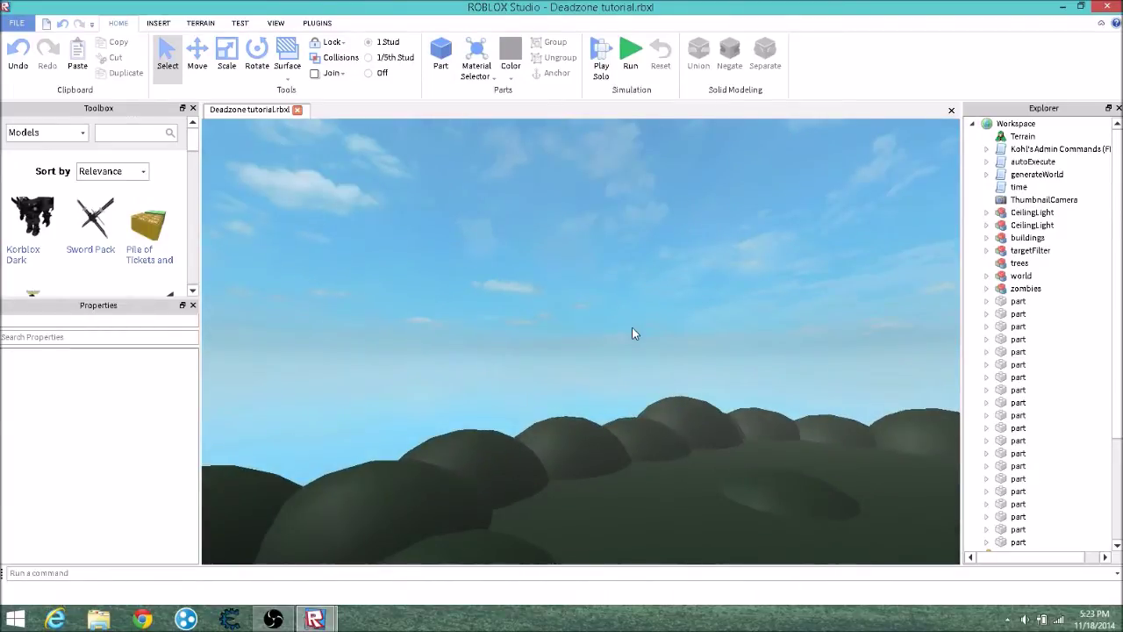
# Expand the world model, inspect its field and hills models, and collapse it.
pyautogui.moveTo(631, 326); pyautogui.dragTo(632, 326, button='right')
pyautogui.click(1001, 278)
pyautogui.doubleClick(1001, 277)
pyautogui.click(1001, 289)
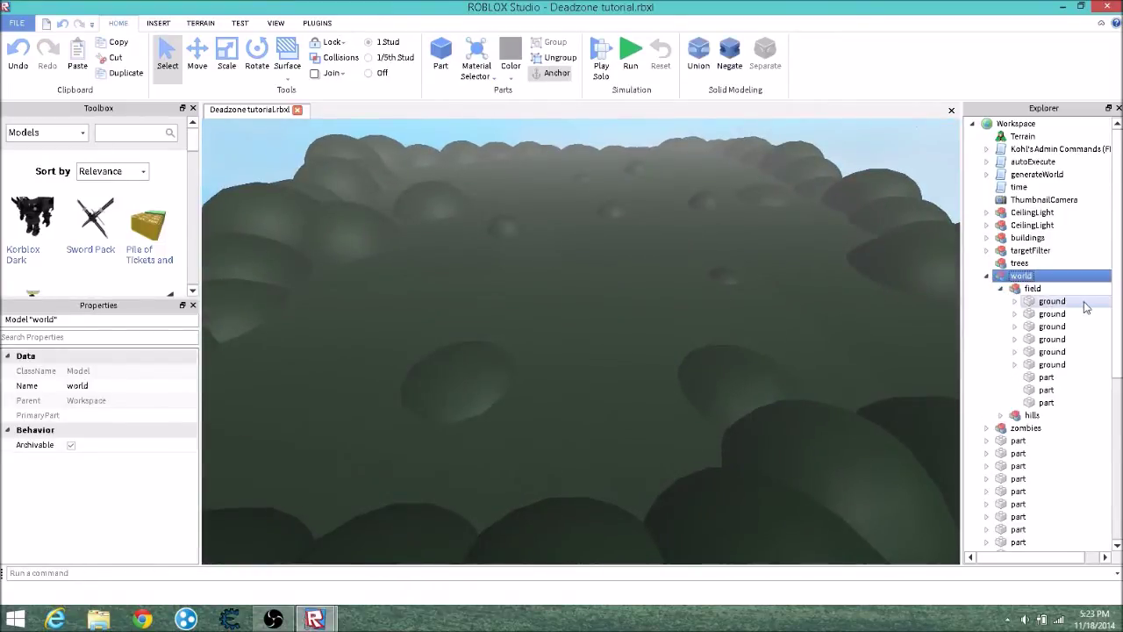
pyautogui.click(1001, 289)
pyautogui.click(987, 277)
pyautogui.click(987, 277)
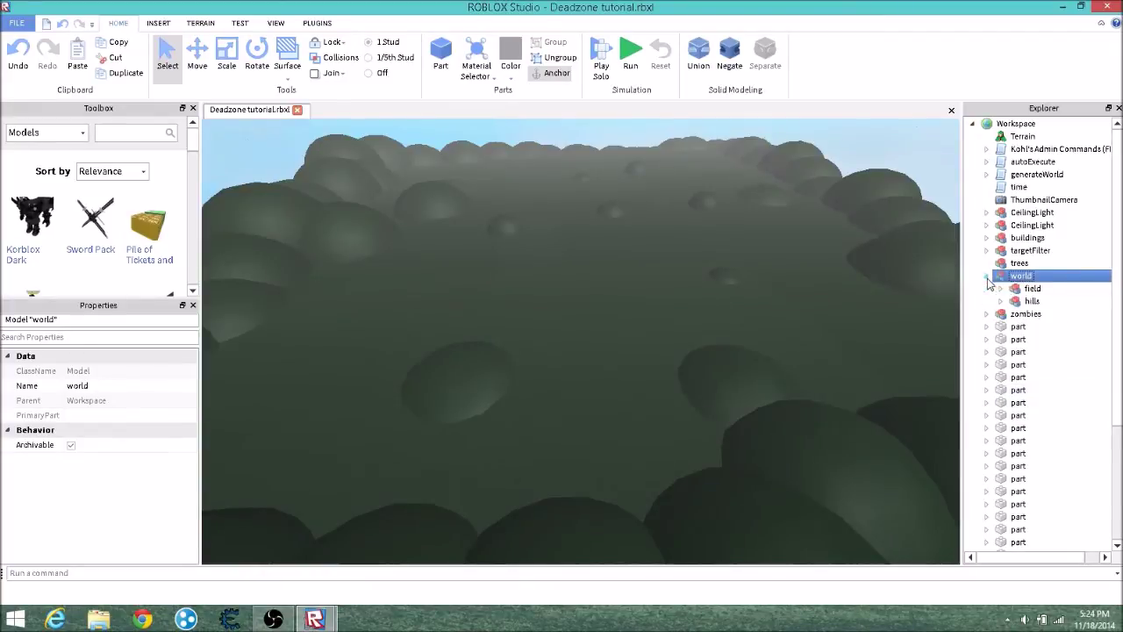
pyautogui.click(1000, 301)
pyautogui.click(1000, 300)
pyautogui.click(987, 277)
# Expand the buildings model, check the terrain model inside it, and collapse buildings.
pyautogui.click(987, 238)
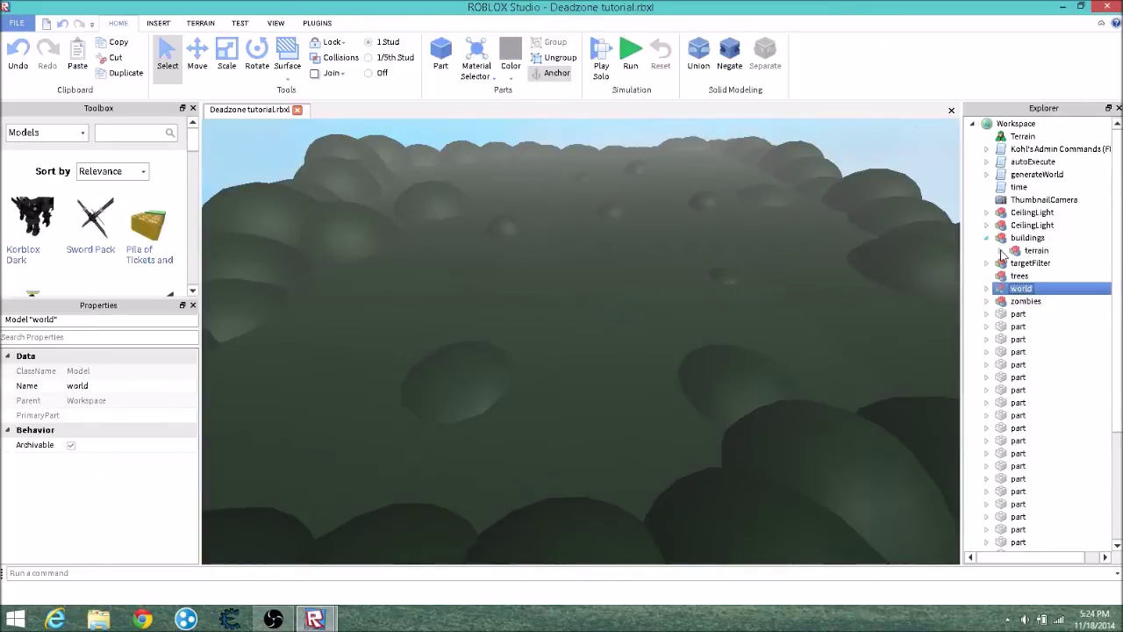
pyautogui.click(1002, 250)
pyautogui.click(999, 250)
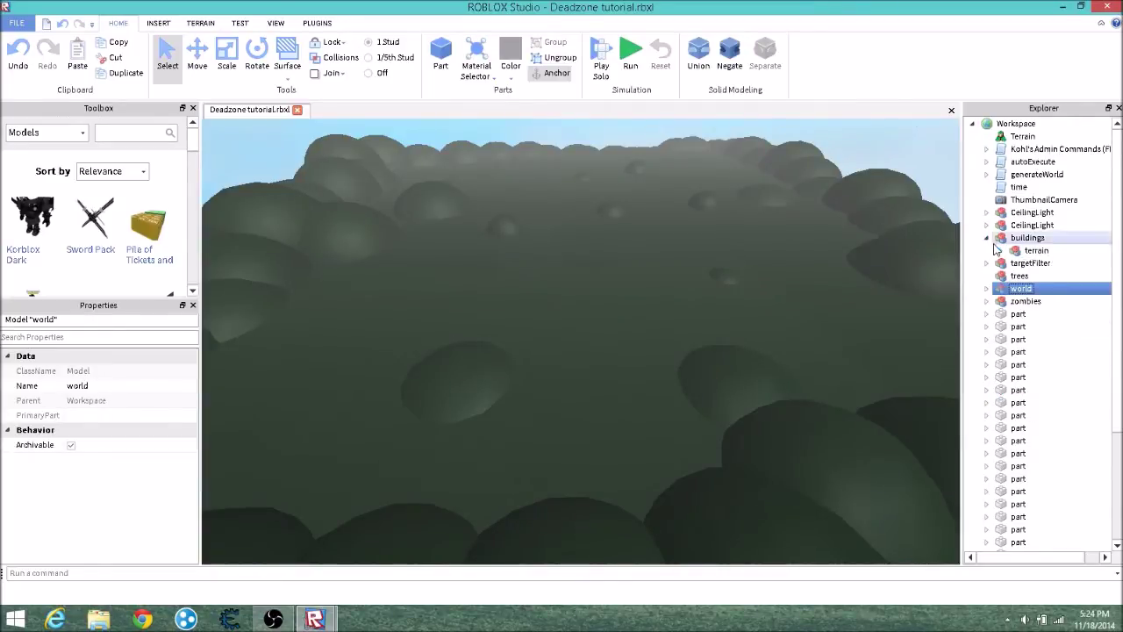
pyautogui.click(987, 237)
# Deselect the world model and switch the insertable model library to My Models.
pyautogui.moveTo(862, 273); pyautogui.dragTo(851, 275, button='right')
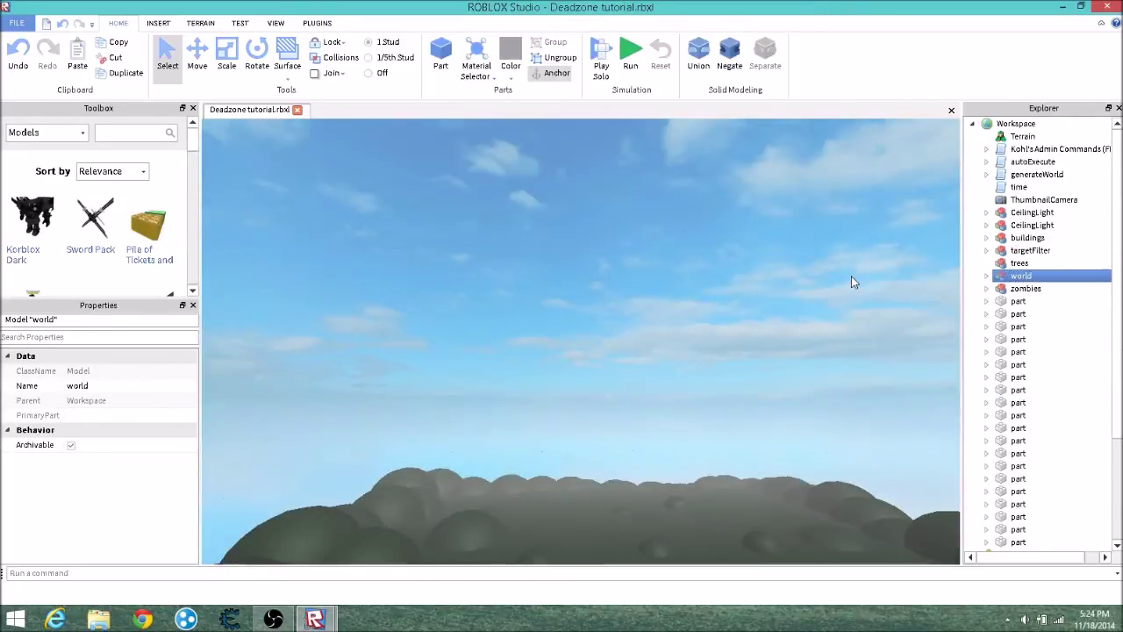
pyautogui.click(851, 275)
pyautogui.scroll(-4, 1018, 314)
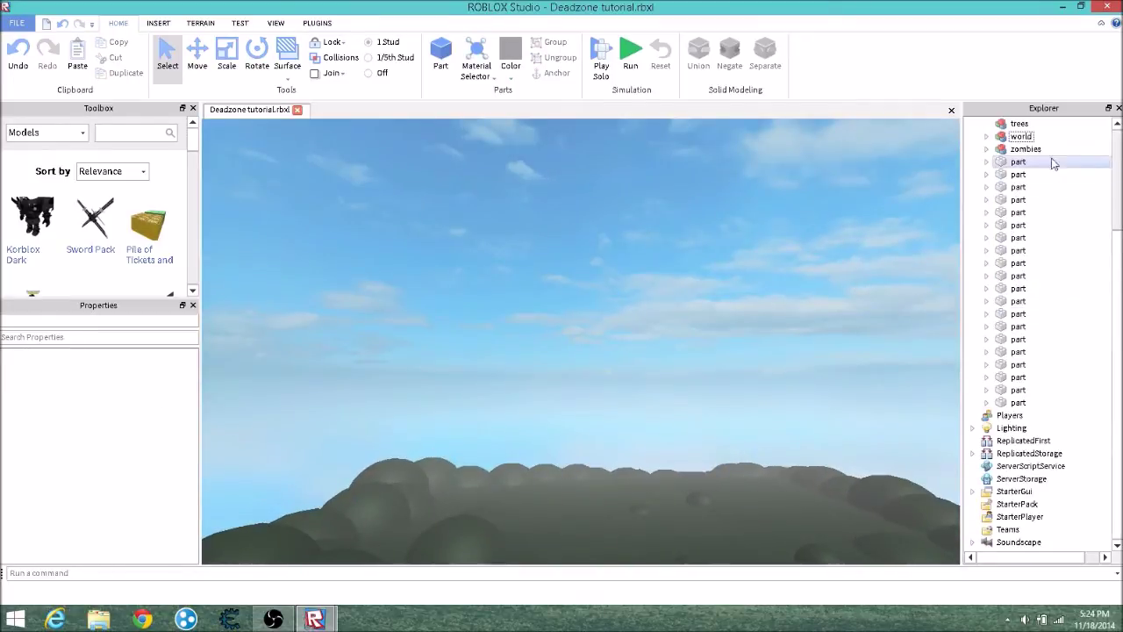
pyautogui.moveTo(793, 271); pyautogui.dragTo(795, 278, button='right')
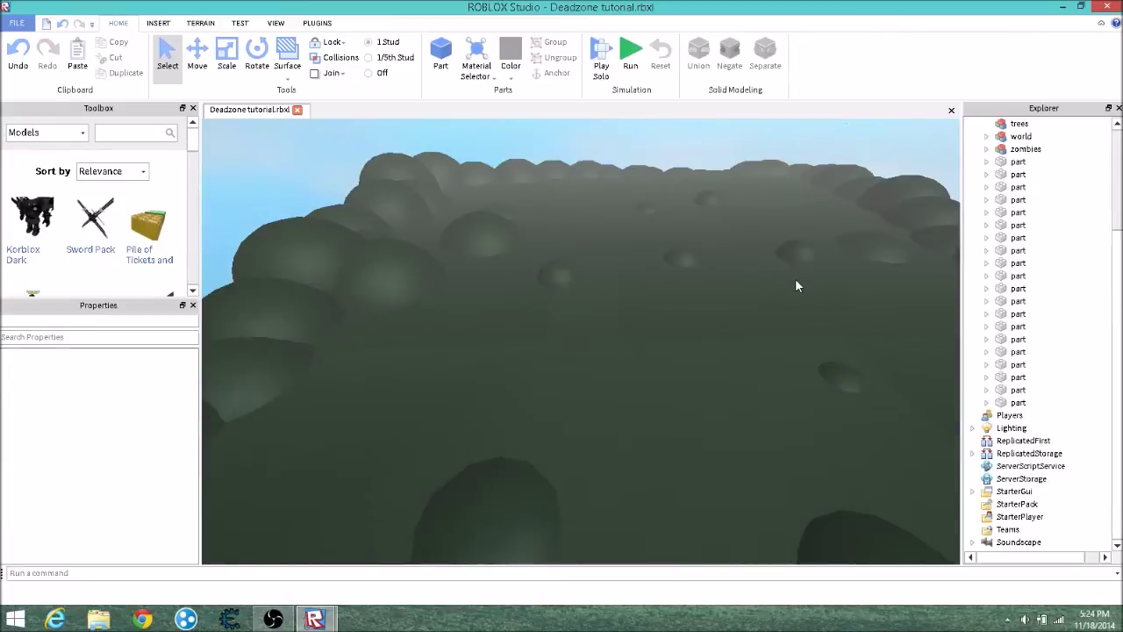
pyautogui.moveTo(796, 286); pyautogui.dragTo(796, 279, button='right')
pyautogui.click(23, 132)
pyautogui.click(32, 185)
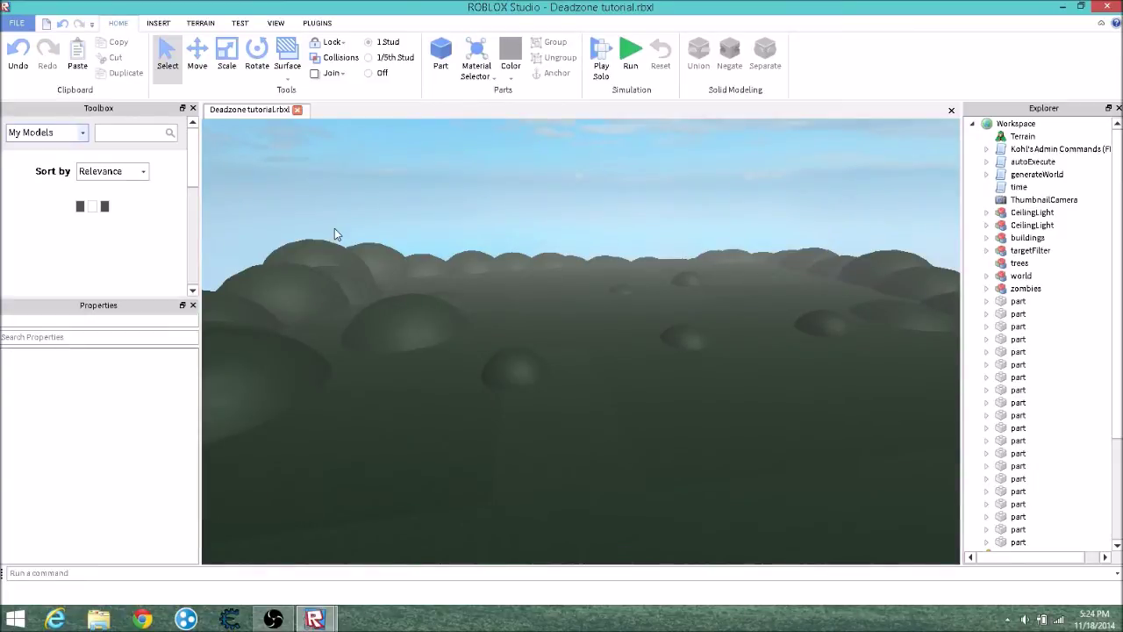
# Look briefly at the Deadzone templete place, return to the Deadzone tutorial place, and survey its empty ground.
pyautogui.moveTo(314, 618)
pyautogui.click(246, 561)
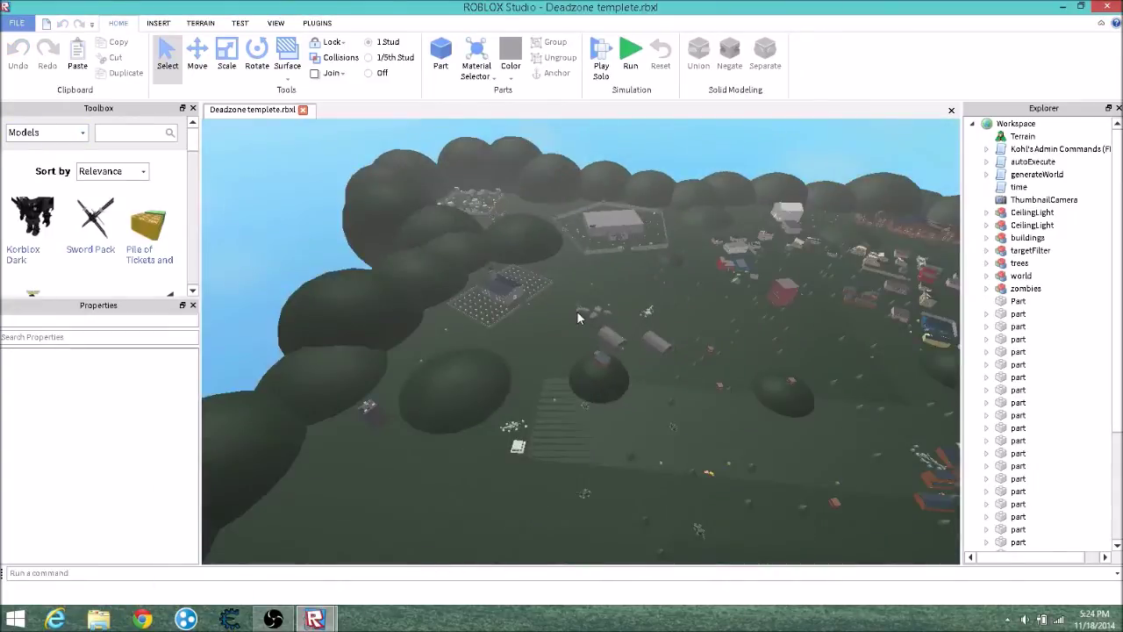
pyautogui.moveTo(314, 619)
pyautogui.click(372, 534)
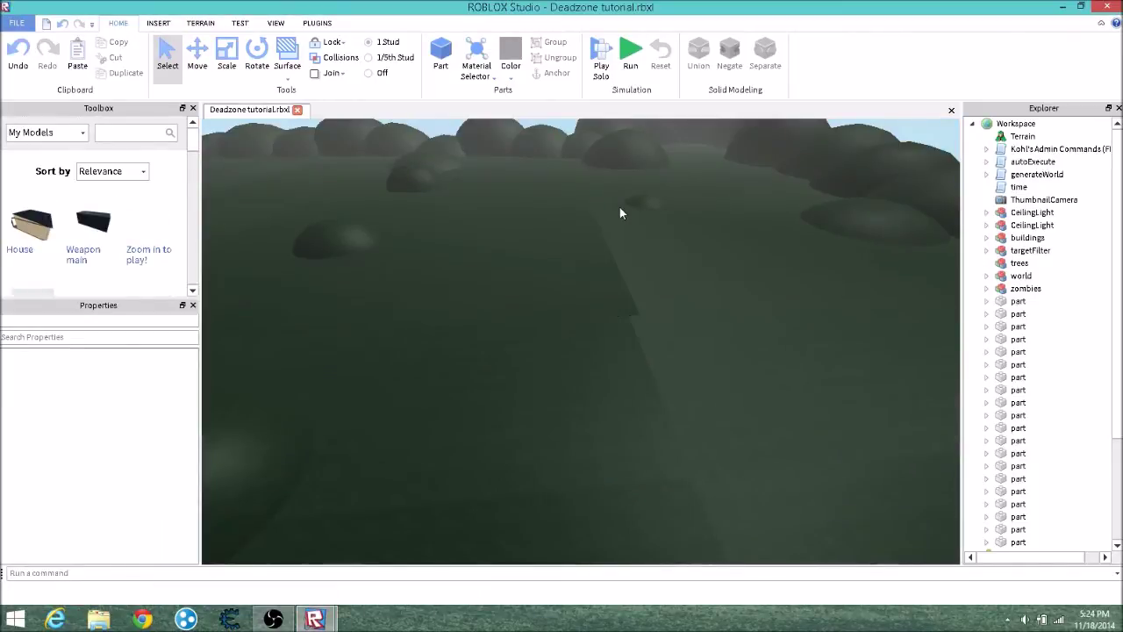
pyautogui.moveTo(702, 132); pyautogui.dragTo(697, 216, button='right')
pyautogui.scroll(-4, 697, 217)
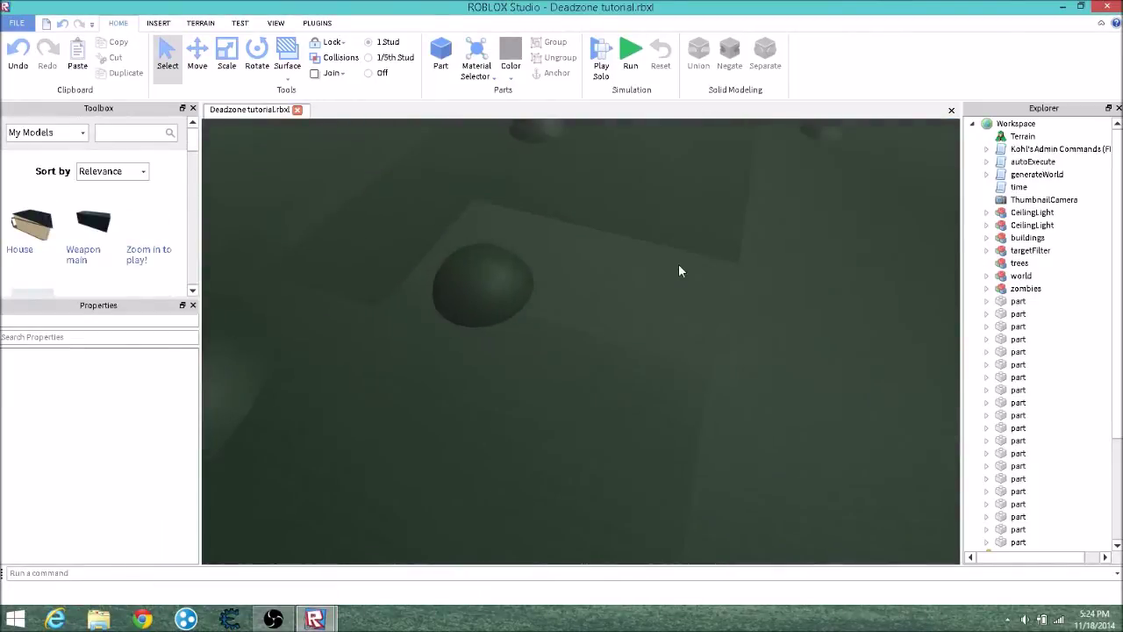
pyautogui.scroll(5, 678, 268)
# Switch to the Deadzone templete place and examine the burning helicopter crash site and its surroundings.
pyautogui.moveTo(314, 619)
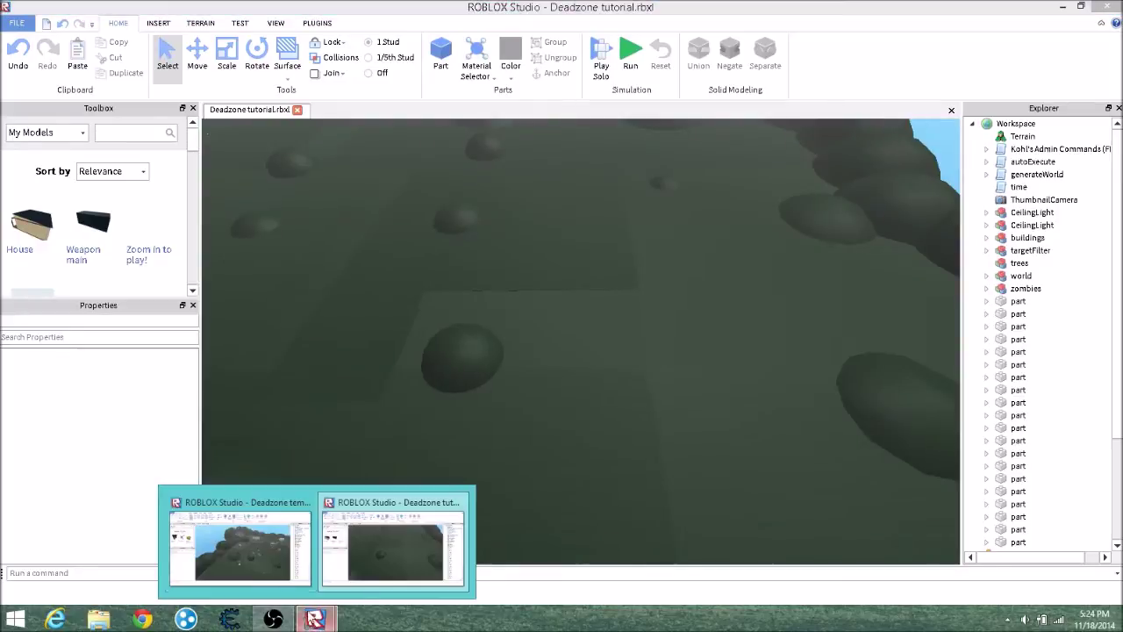
pyautogui.click(241, 544)
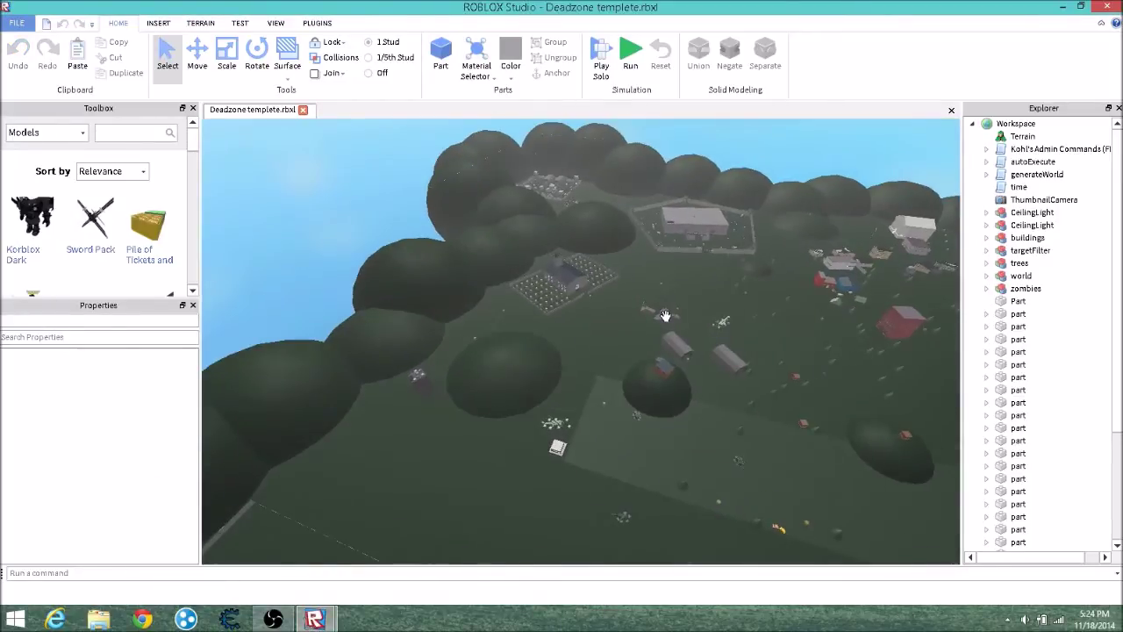
pyautogui.scroll(-5, 666, 316)
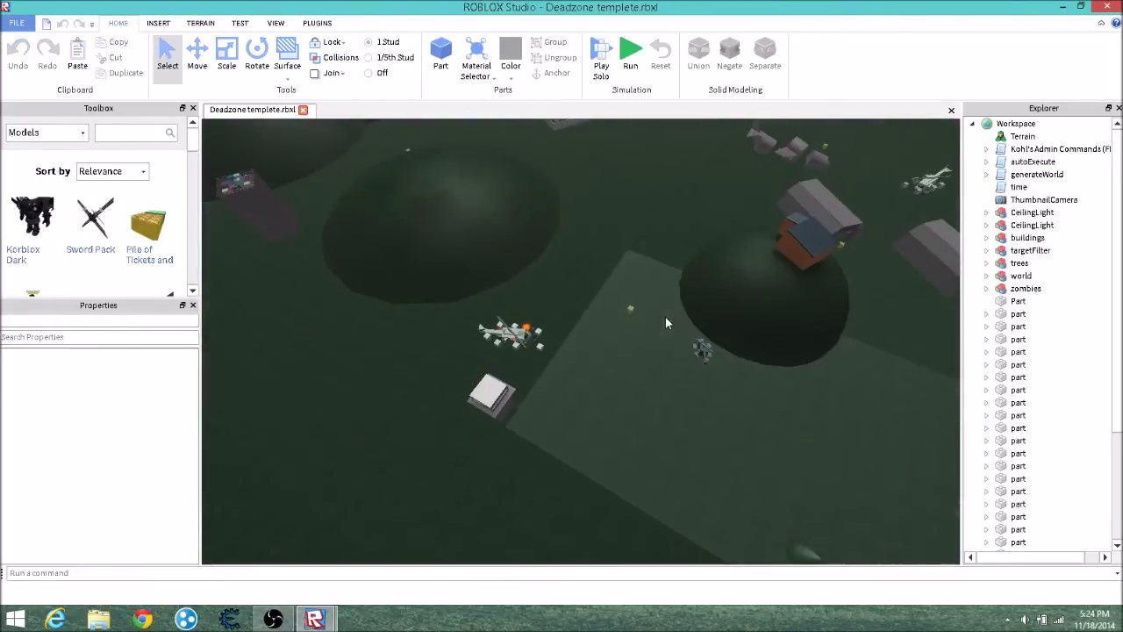
pyautogui.scroll(6, 667, 314)
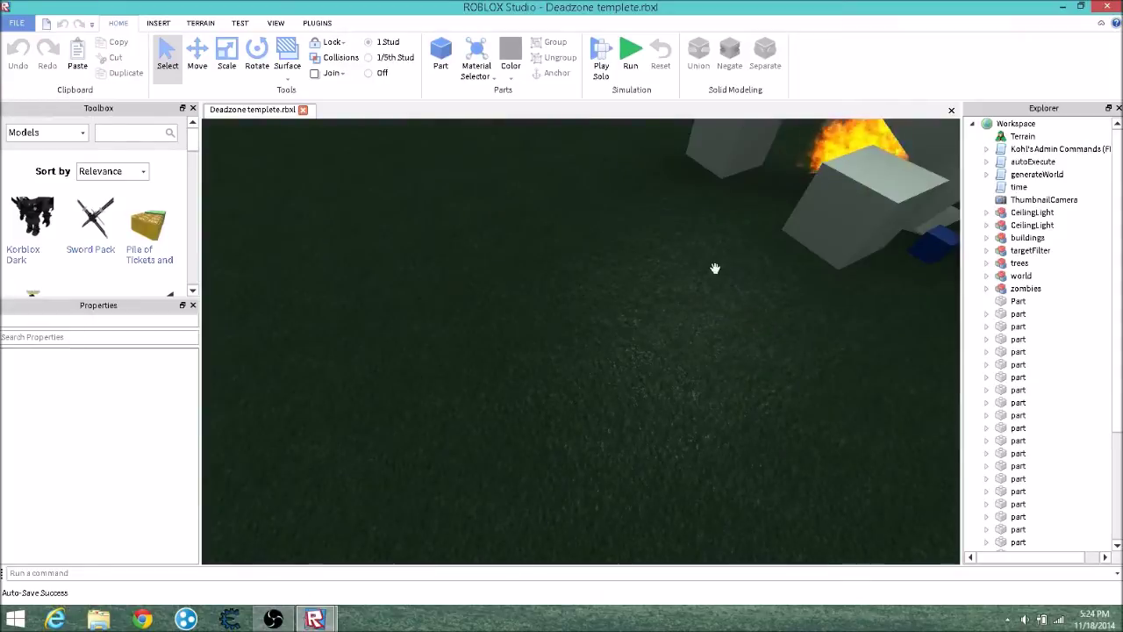
pyautogui.scroll(10, 707, 271)
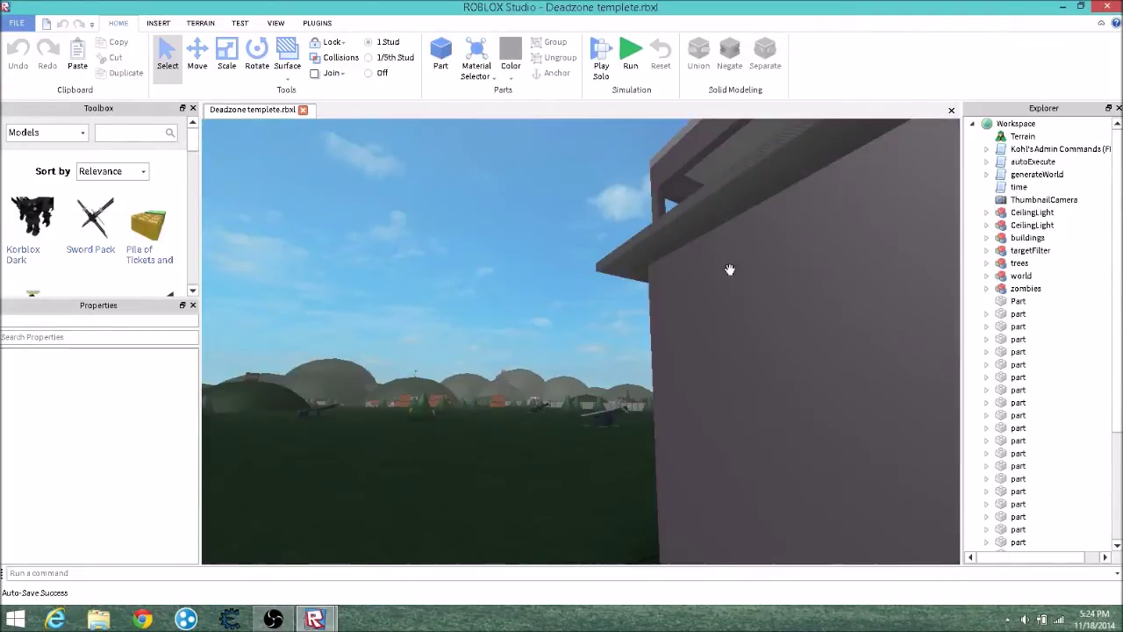
# Tour the templete map's orange houses, walled town and red garage building with the parked truck.
pyautogui.moveTo(729, 269); pyautogui.dragTo(705, 271, button='right')
pyautogui.scroll(-10, 704, 273)
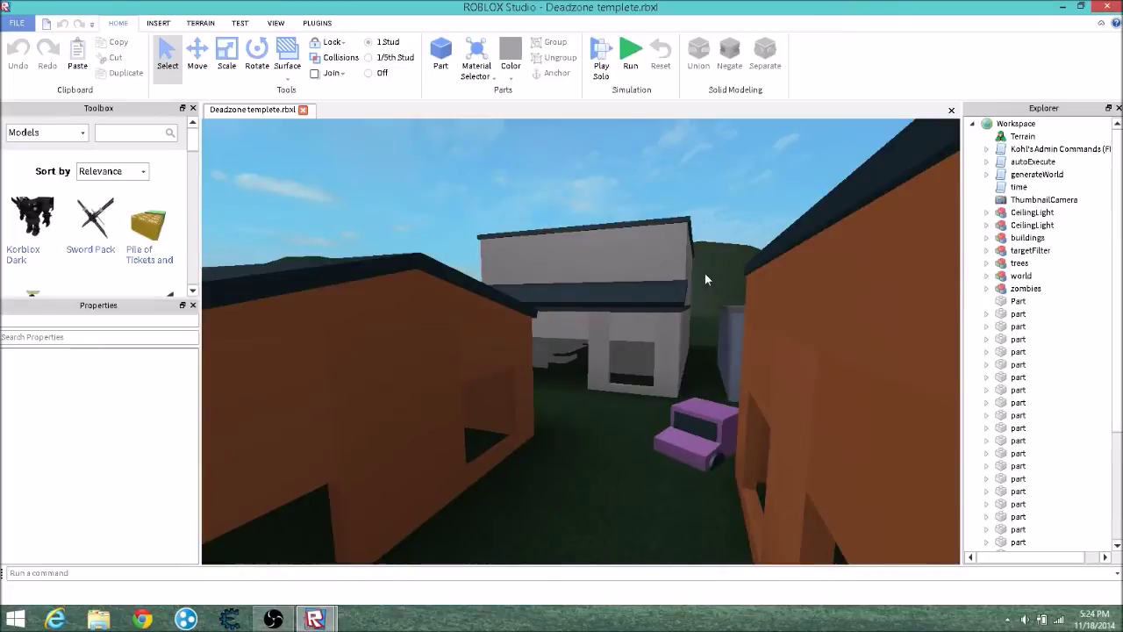
pyautogui.scroll(-6, 704, 272)
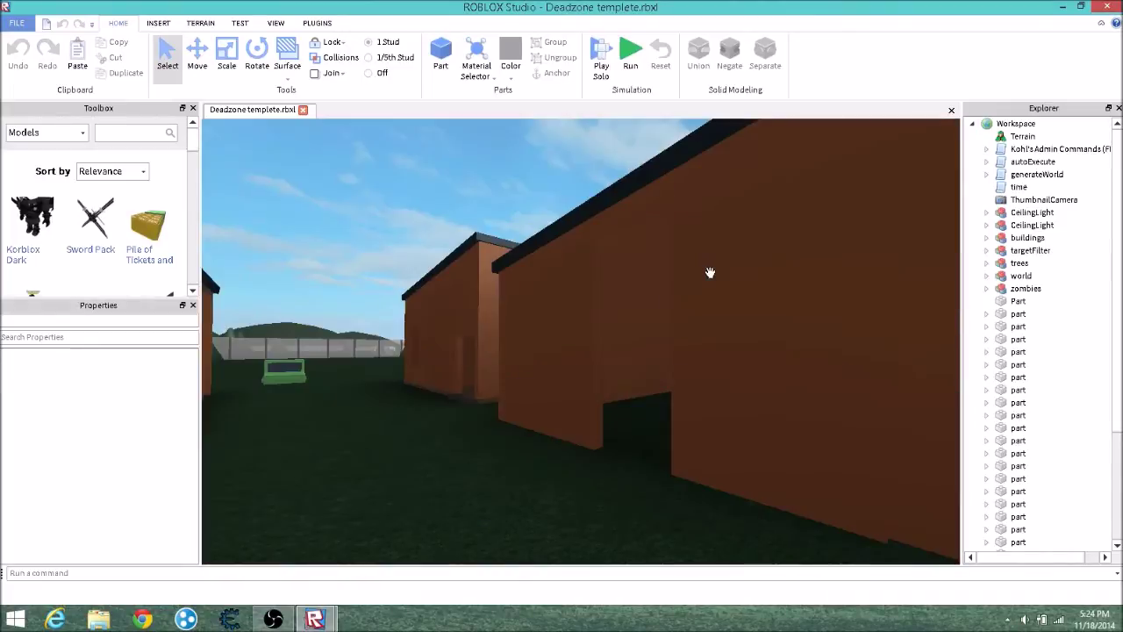
pyautogui.scroll(-6, 705, 273)
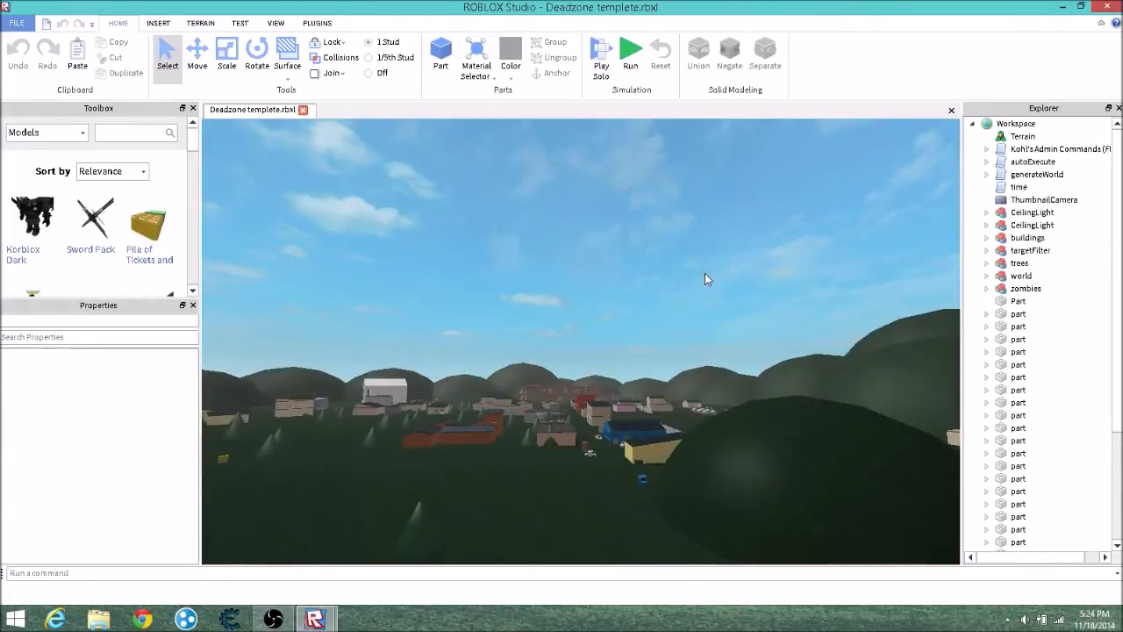
pyautogui.scroll(-10, 704, 279)
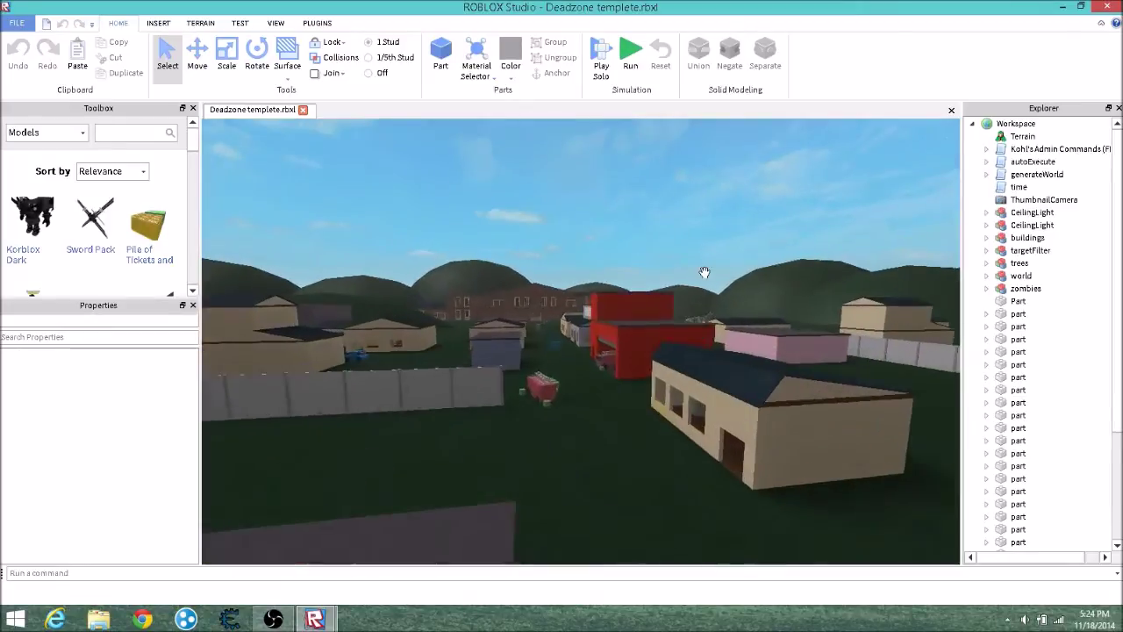
pyautogui.scroll(-8, 704, 273)
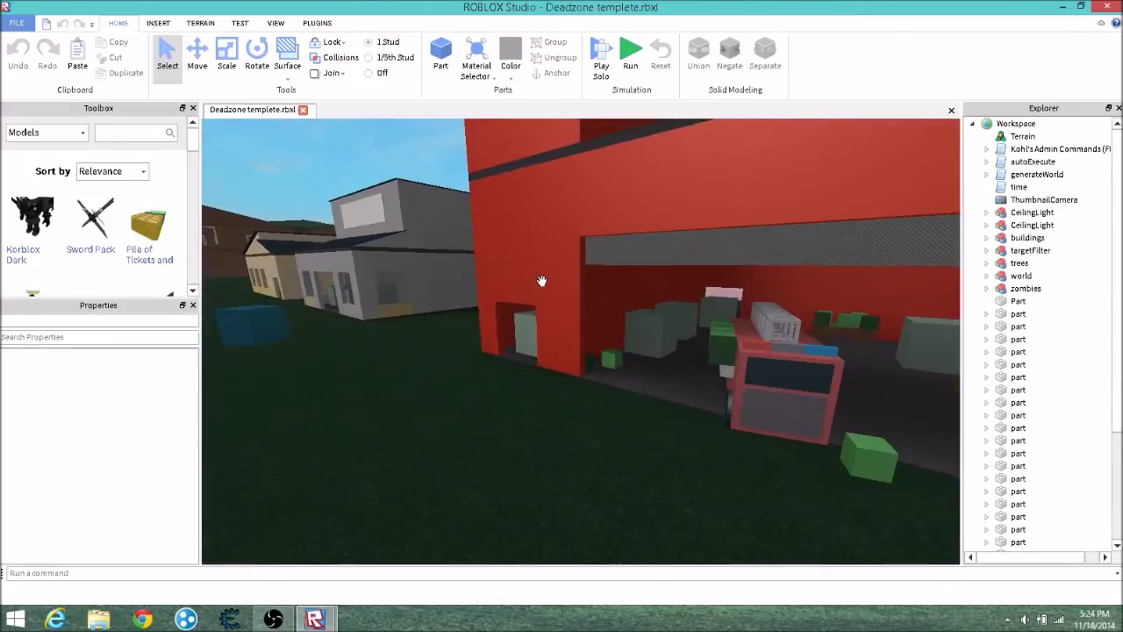
pyautogui.scroll(5, 542, 280)
# Return to the Deadzone tutorial place and browse the item, weapon, medical and zombie spawn models in My Models.
pyautogui.moveTo(314, 619)
pyautogui.click(353, 542)
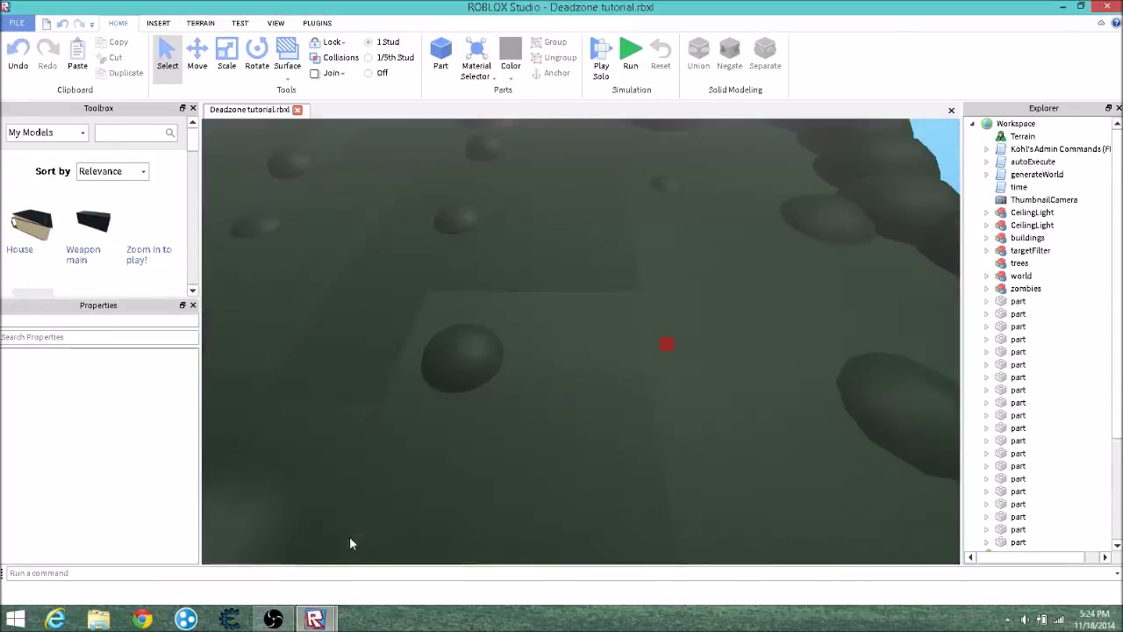
pyautogui.scroll(-10, 104, 193)
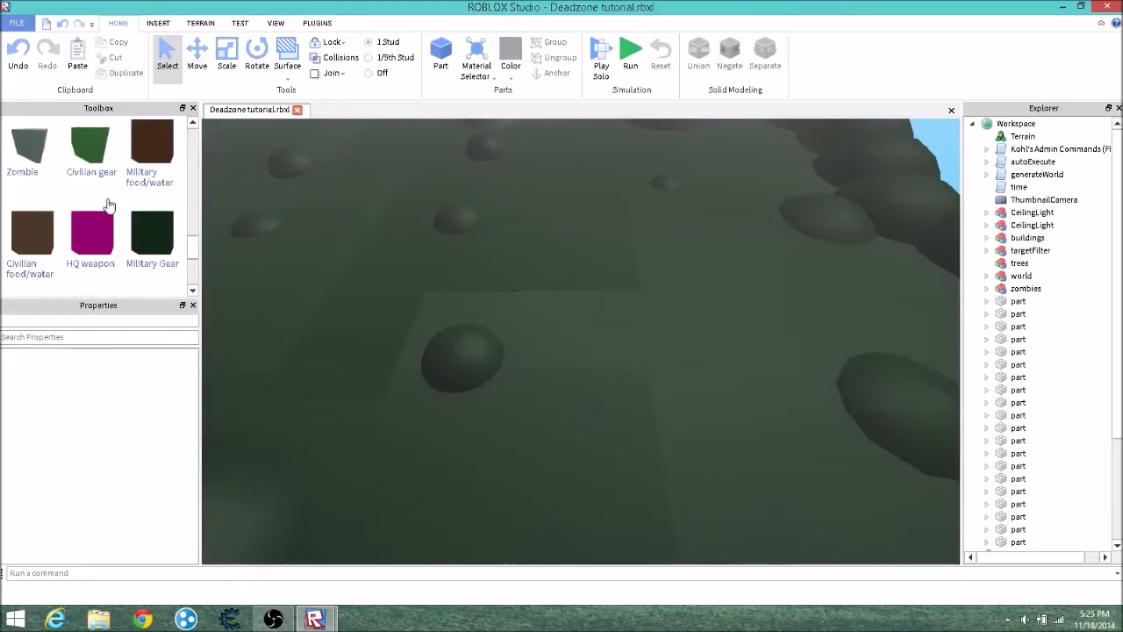
pyautogui.moveTo(478, 162); pyautogui.dragTo(430, 231, button='right')
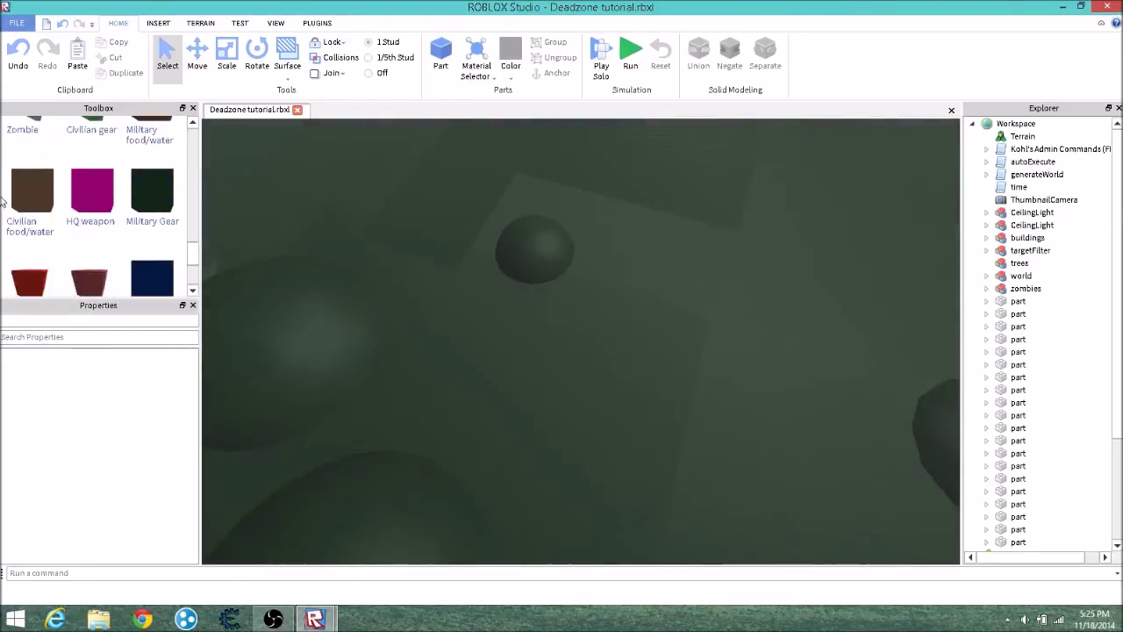
pyautogui.scroll(1, 31, 209)
pyautogui.scroll(-1, 167, 208)
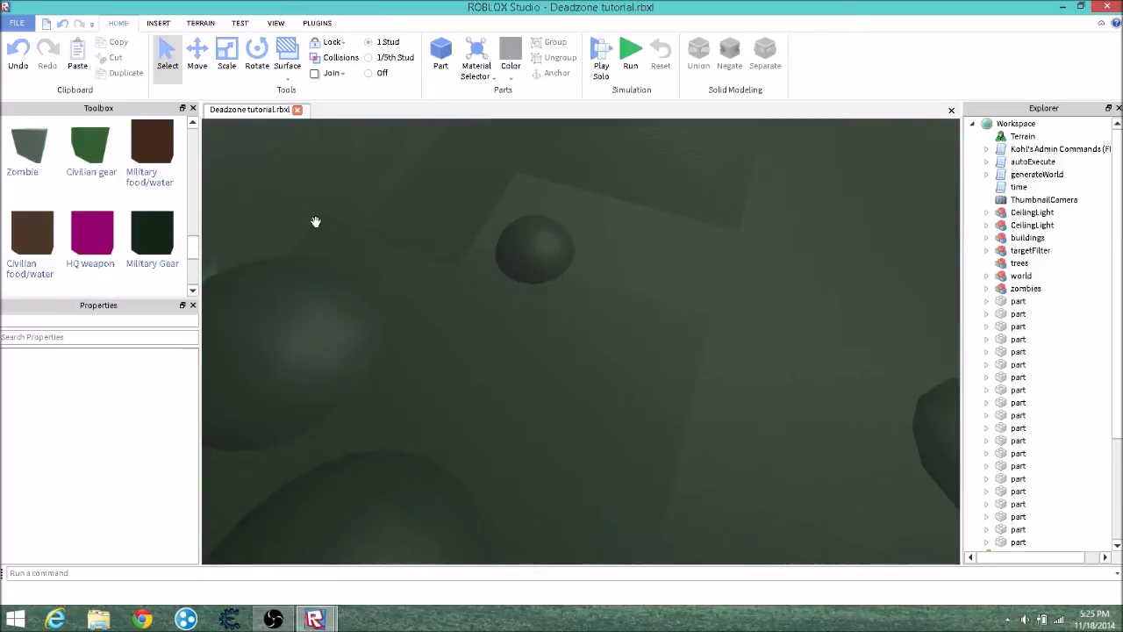
pyautogui.scroll(-1, 82, 178)
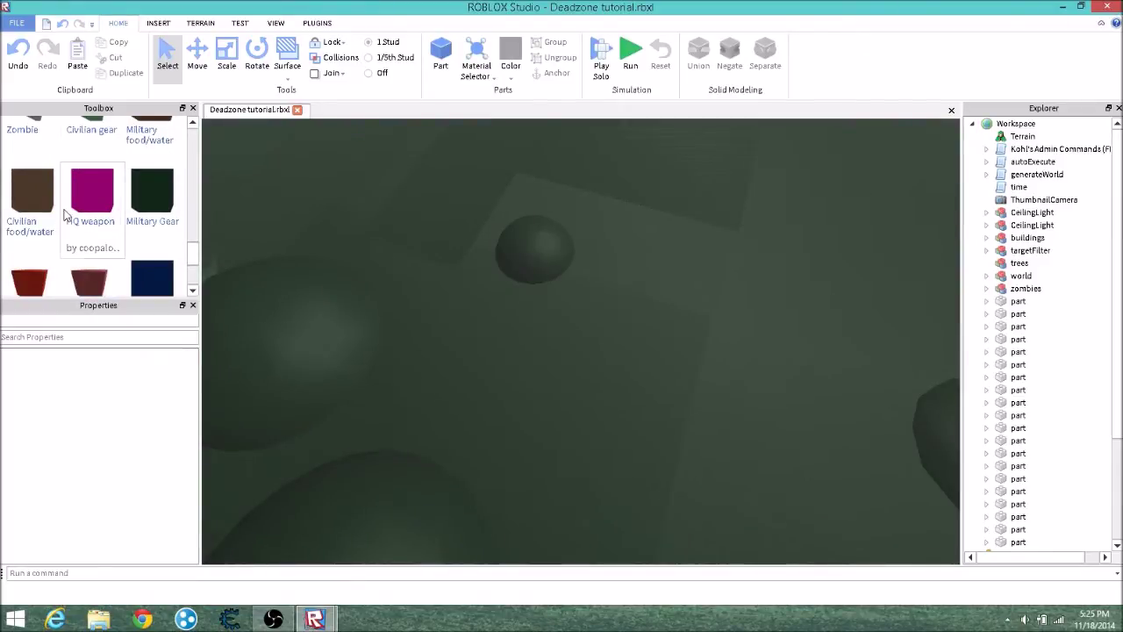
pyautogui.scroll(-1, 145, 202)
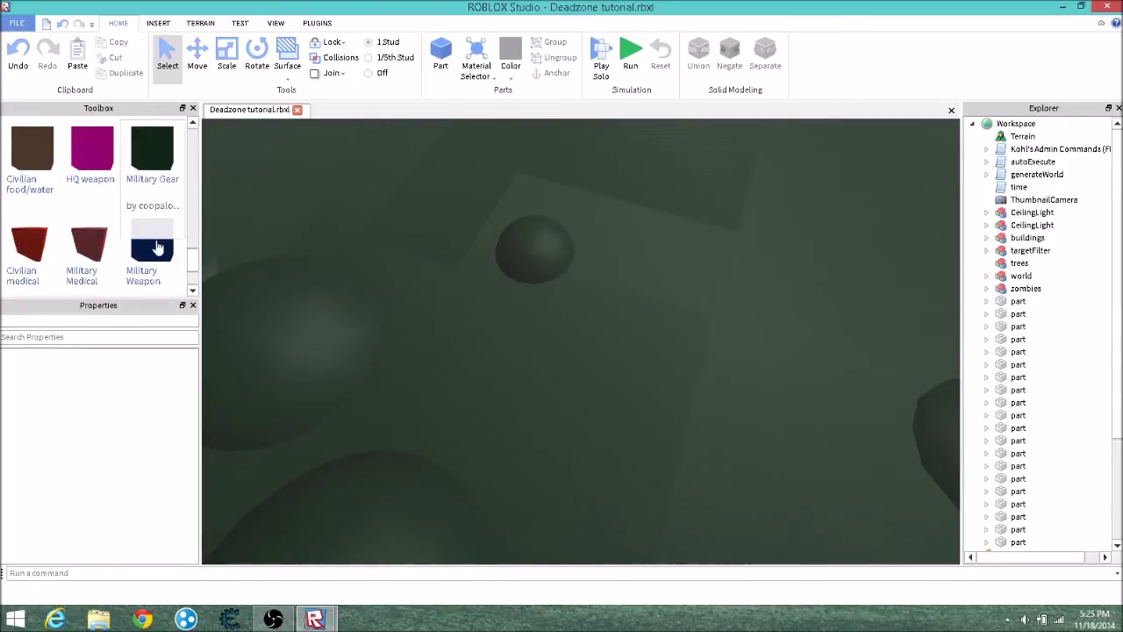
pyautogui.scroll(3, 150, 235)
pyautogui.scroll(2, 66, 187)
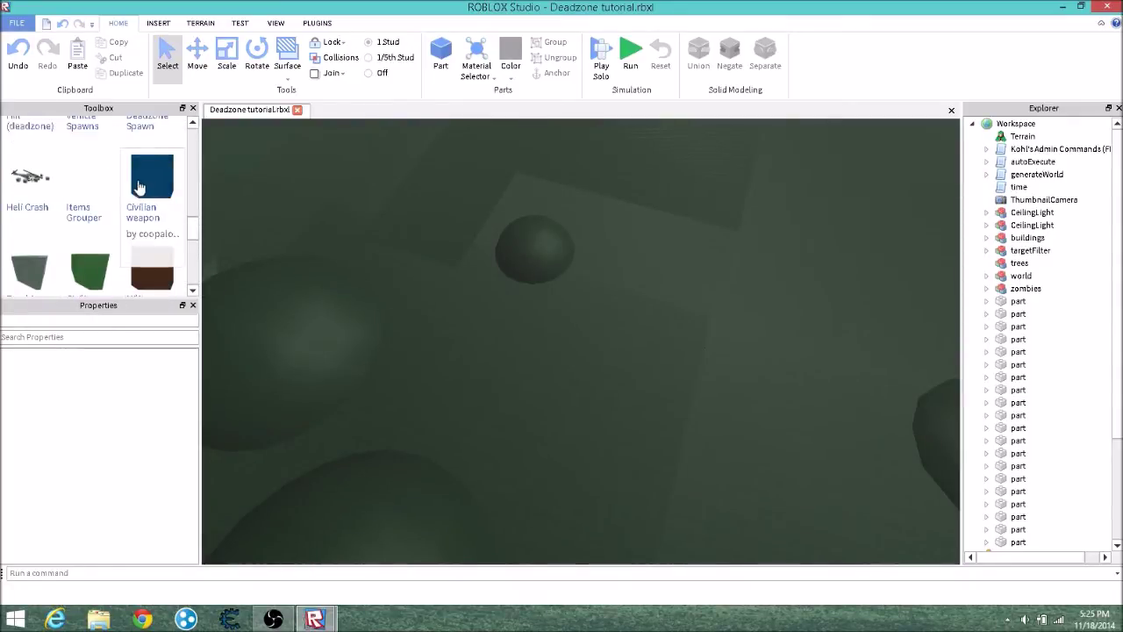
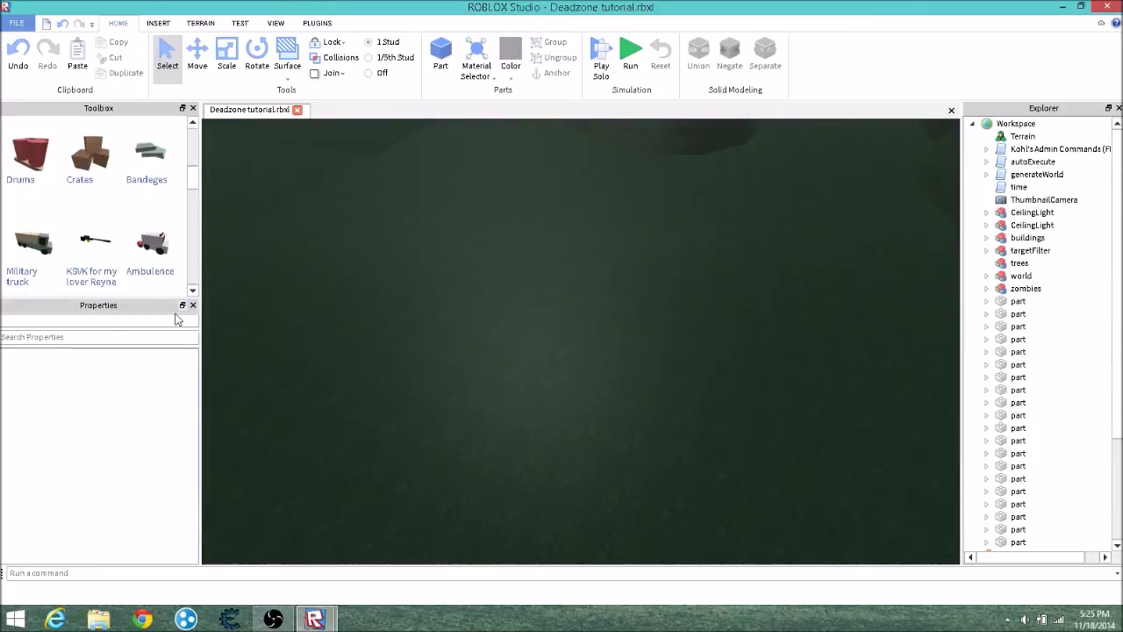
# Insert the House model from My Models onto the empty ground of the tutorial place.
pyautogui.scroll(3, 38, 234)
pyautogui.moveTo(36, 151); pyautogui.dragTo(575, 303)
pyautogui.scroll(5, 575, 302)
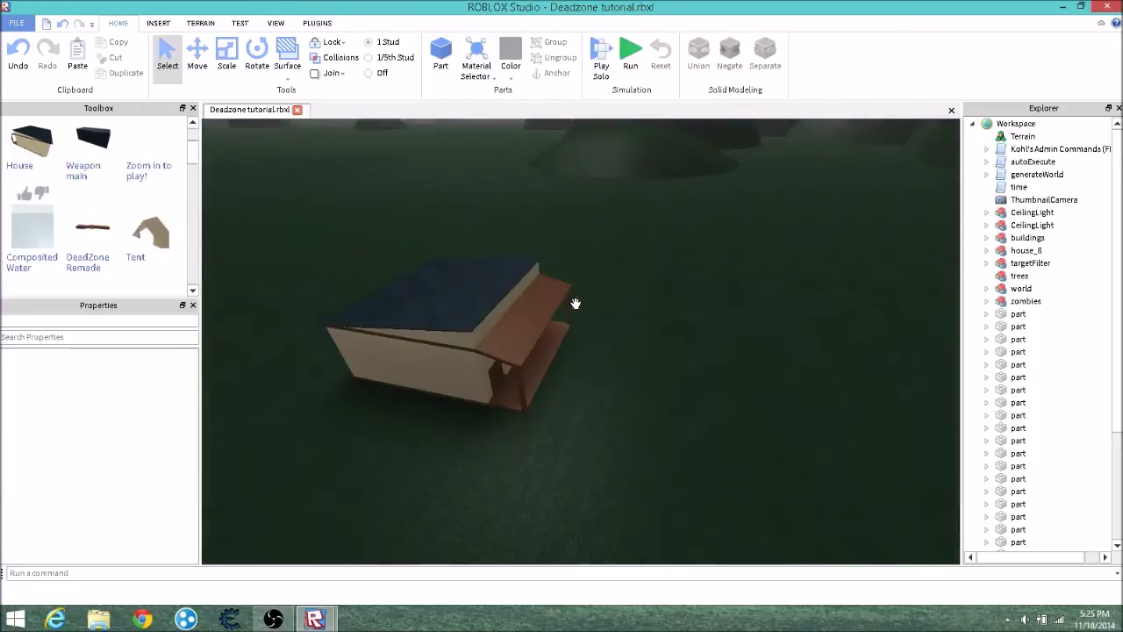
# Look inside the inserted house and expand its house_6 model to examine the contents.
pyautogui.scroll(6, 574, 303)
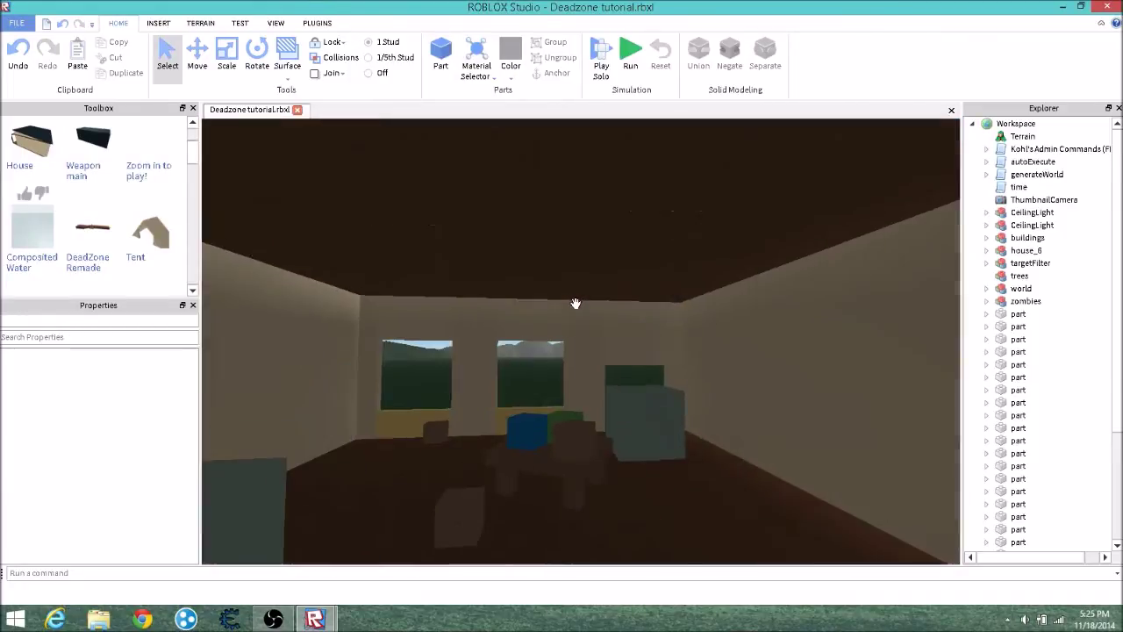
pyautogui.scroll(-3, 575, 306)
pyautogui.click(986, 250)
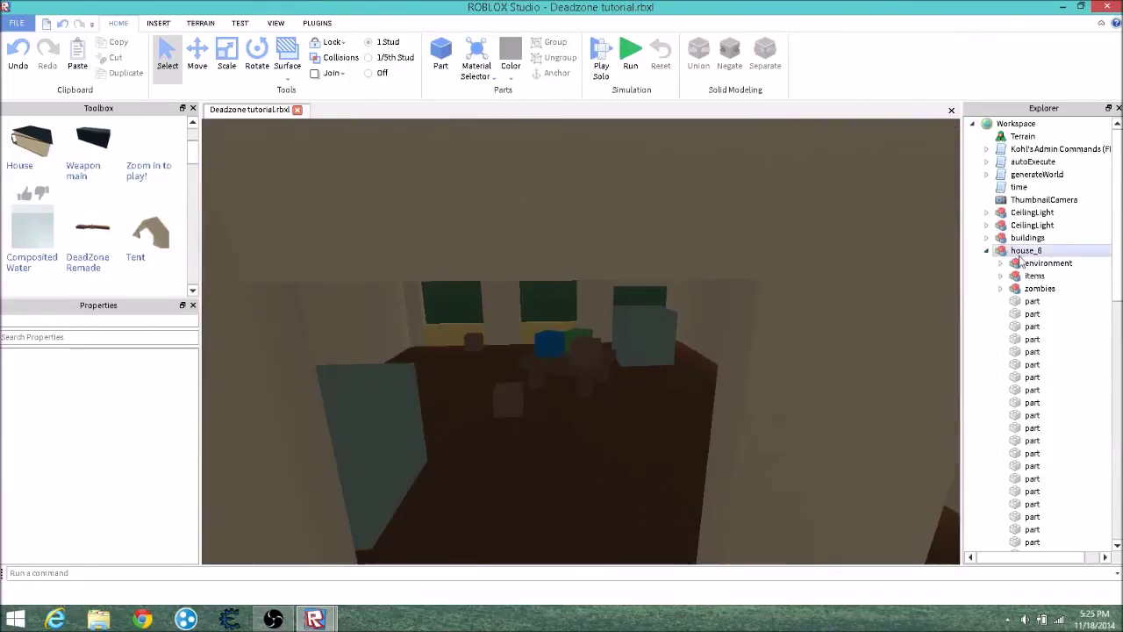
# Switch to the Deadzone templete place and view how the buildings are laid out across its town.
pyautogui.moveTo(314, 619)
pyautogui.click(240, 549)
pyautogui.scroll(-4, 435, 373)
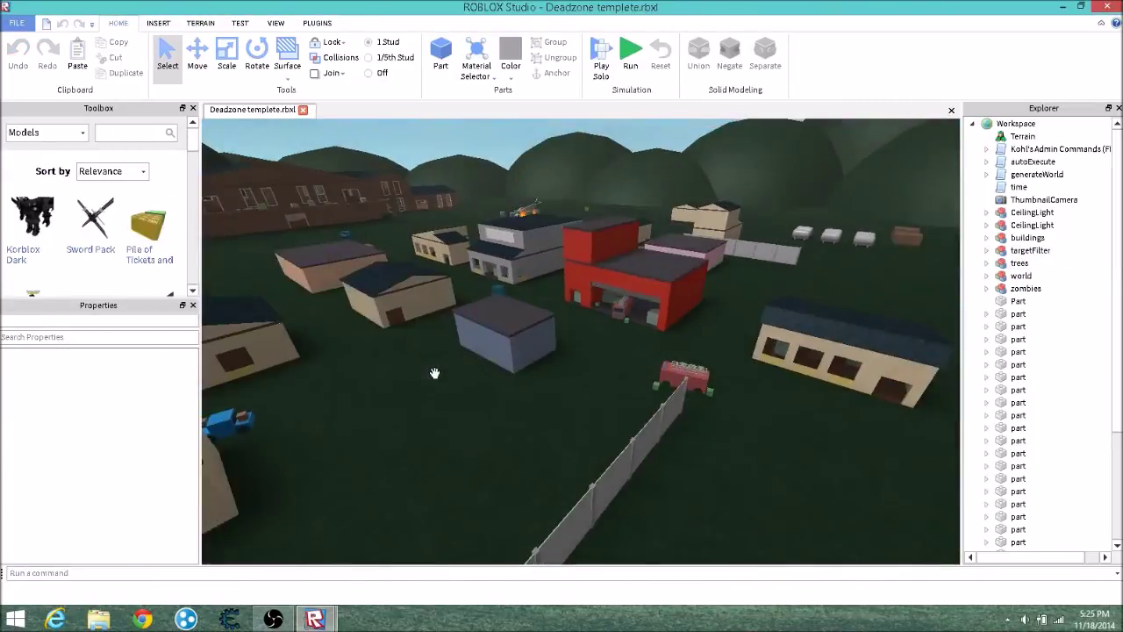
pyautogui.scroll(-5, 435, 373)
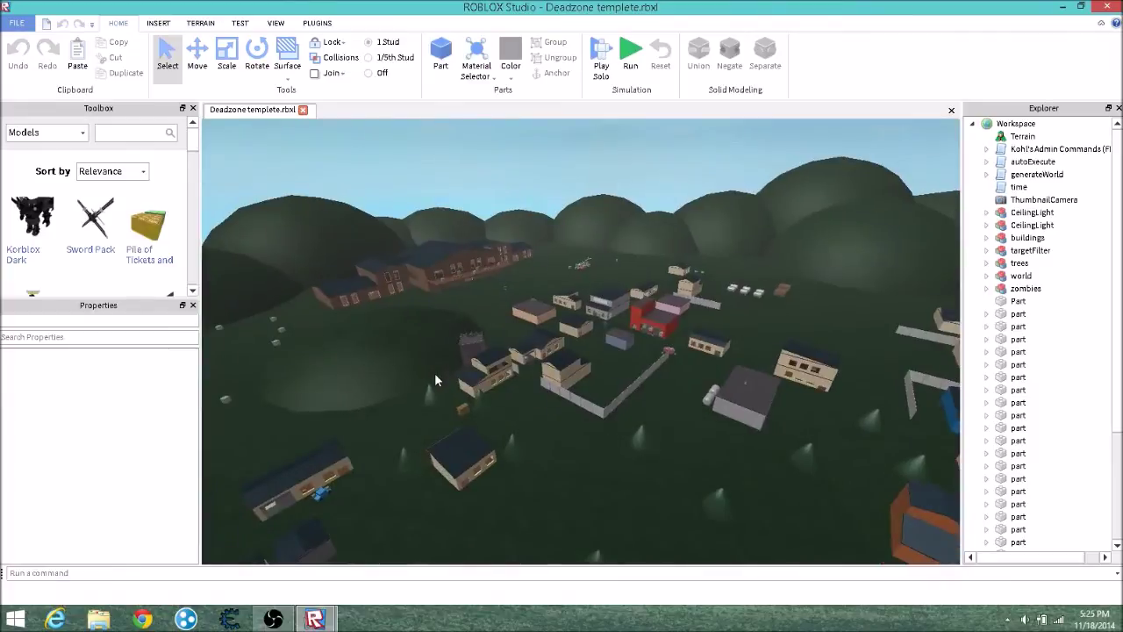
pyautogui.scroll(8, 434, 373)
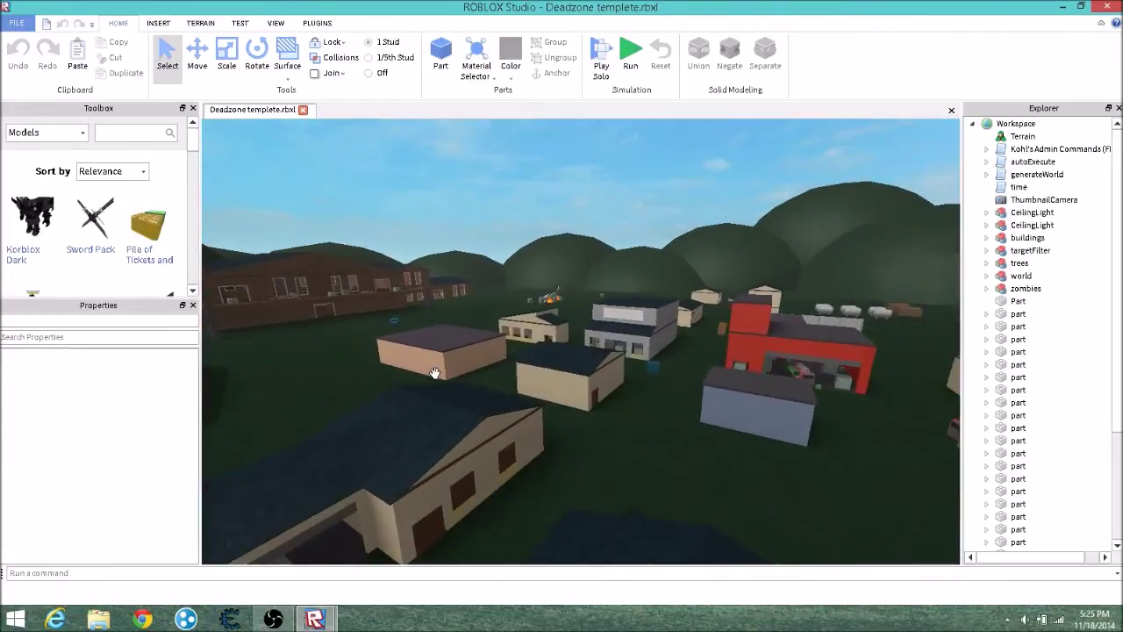
# Look closely at the buildings in the Deadzone templete place, including the fire station and the interior of the blue house.
pyautogui.scroll(10, 434, 373)
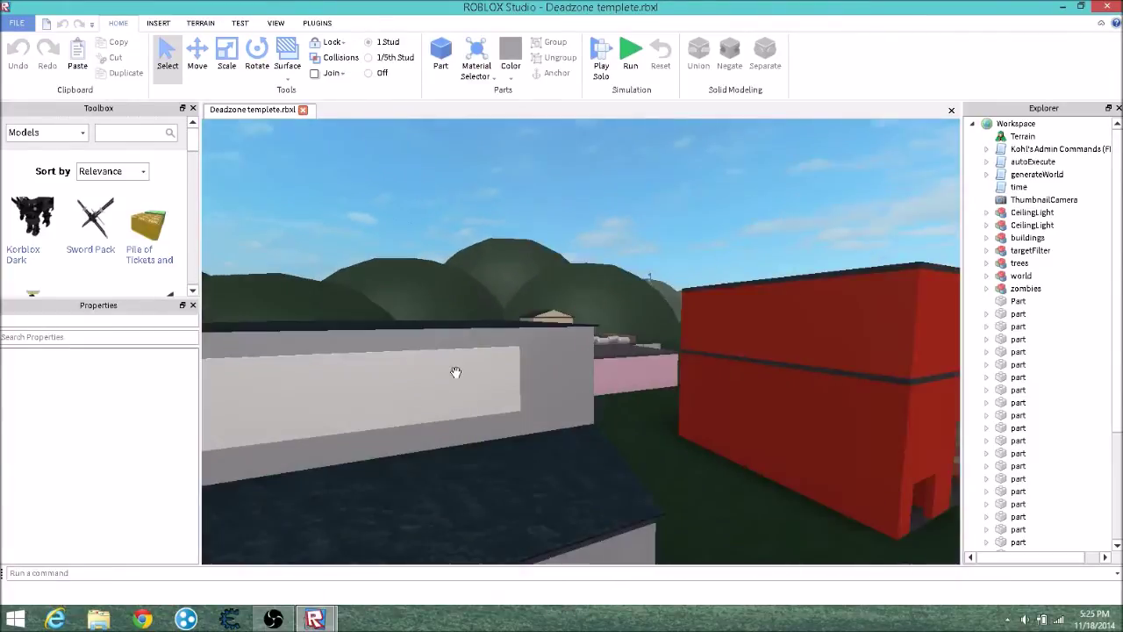
pyautogui.scroll(-5, 435, 373)
pyautogui.scroll(10, 434, 373)
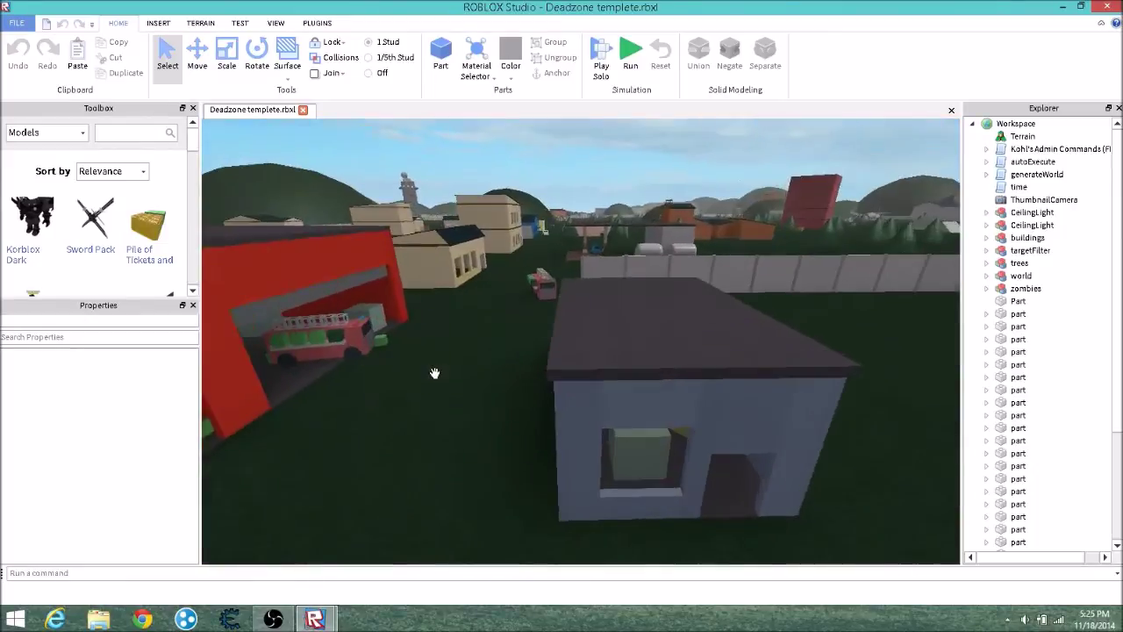
pyautogui.scroll(-10, 434, 373)
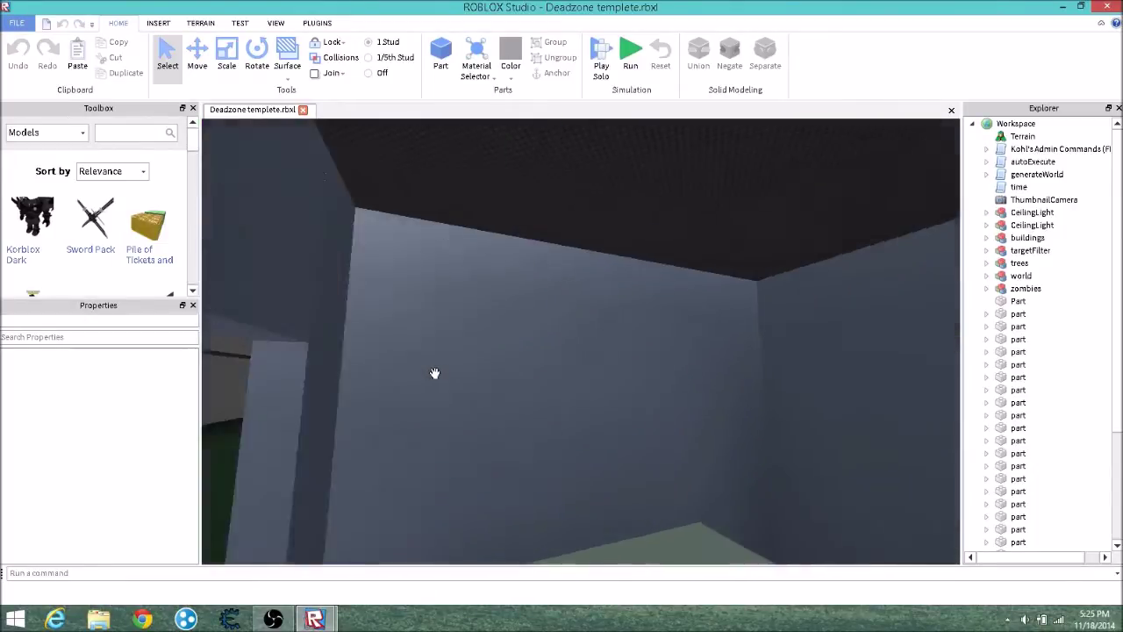
pyautogui.scroll(-10, 434, 372)
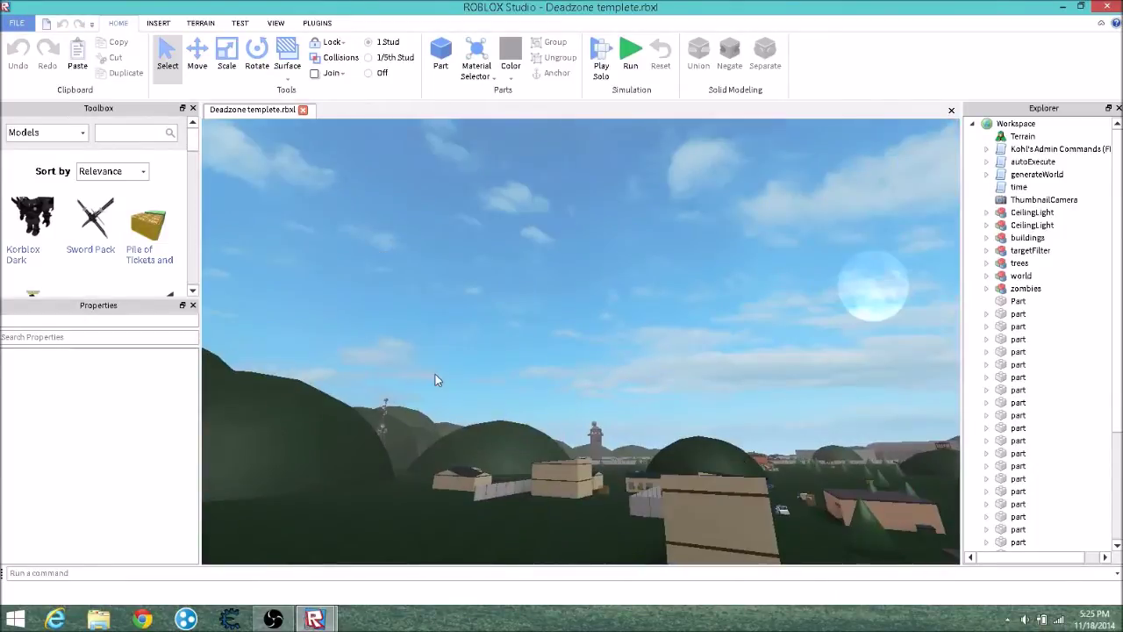
pyautogui.moveTo(435, 374); pyautogui.dragTo(455, 375, button='middle')
pyautogui.moveTo(455, 376); pyautogui.dragTo(434, 375, button='right')
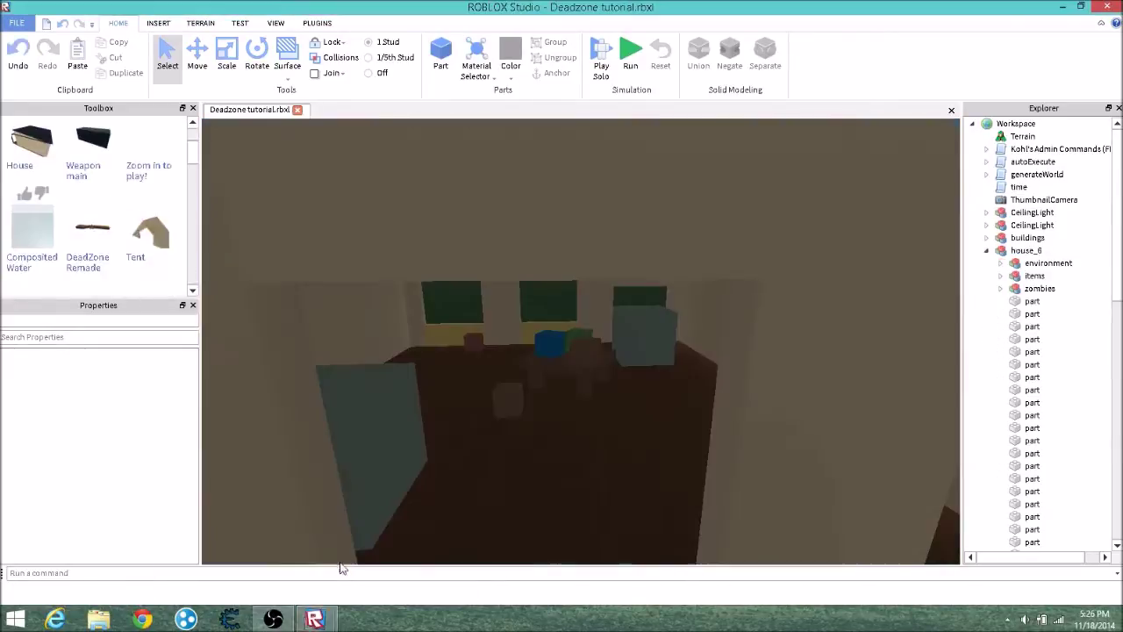
# Check the items, zombies and environment models inside house_6 and inspect the contents of environment.
pyautogui.click(1034, 275)
pyautogui.click(1039, 288)
pyautogui.click(1047, 262)
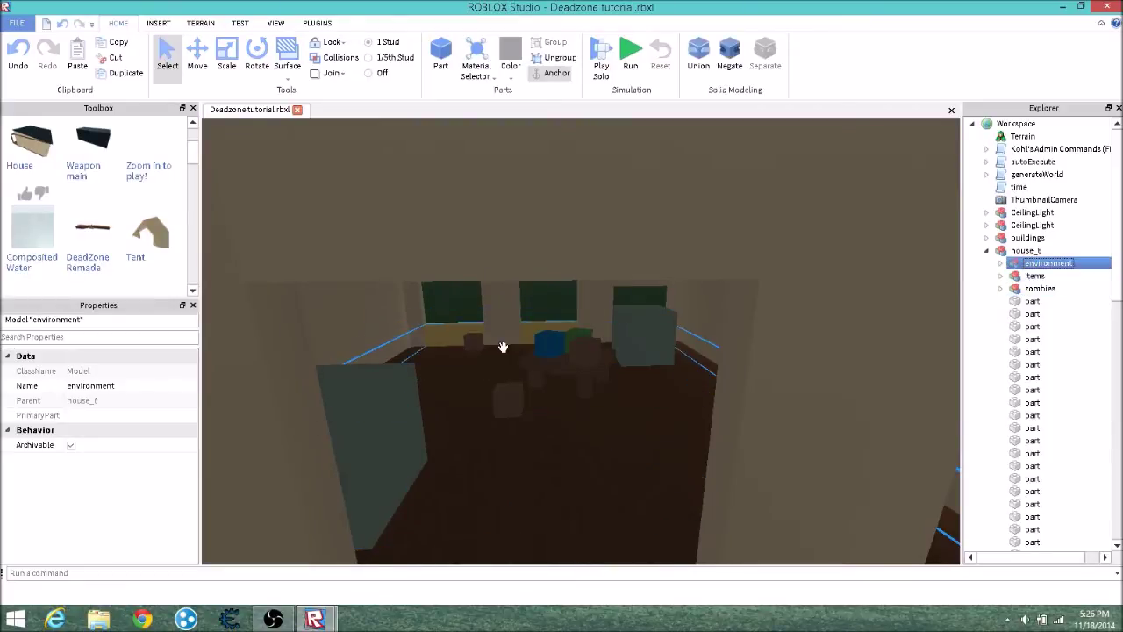
pyautogui.scroll(-8, 503, 348)
pyautogui.moveTo(503, 347); pyautogui.dragTo(503, 348, button='right')
pyautogui.click(1001, 263)
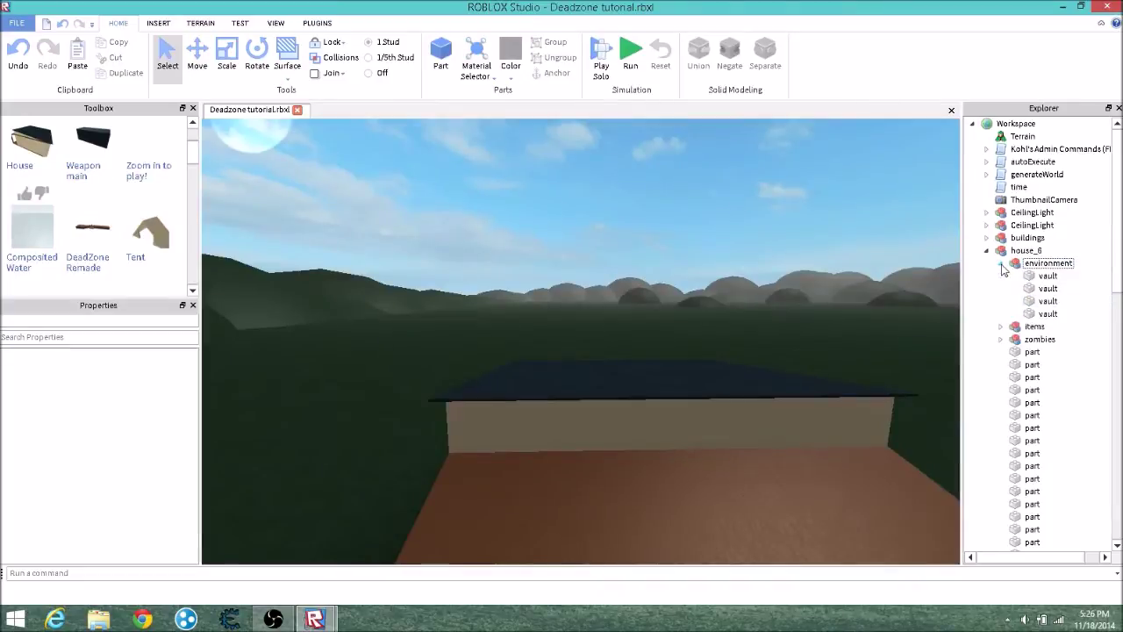
pyautogui.click(1003, 264)
# Expand the items model of house_6 and focus the view on it and its first civilian food/water part.
pyautogui.scroll(5, 860, 285)
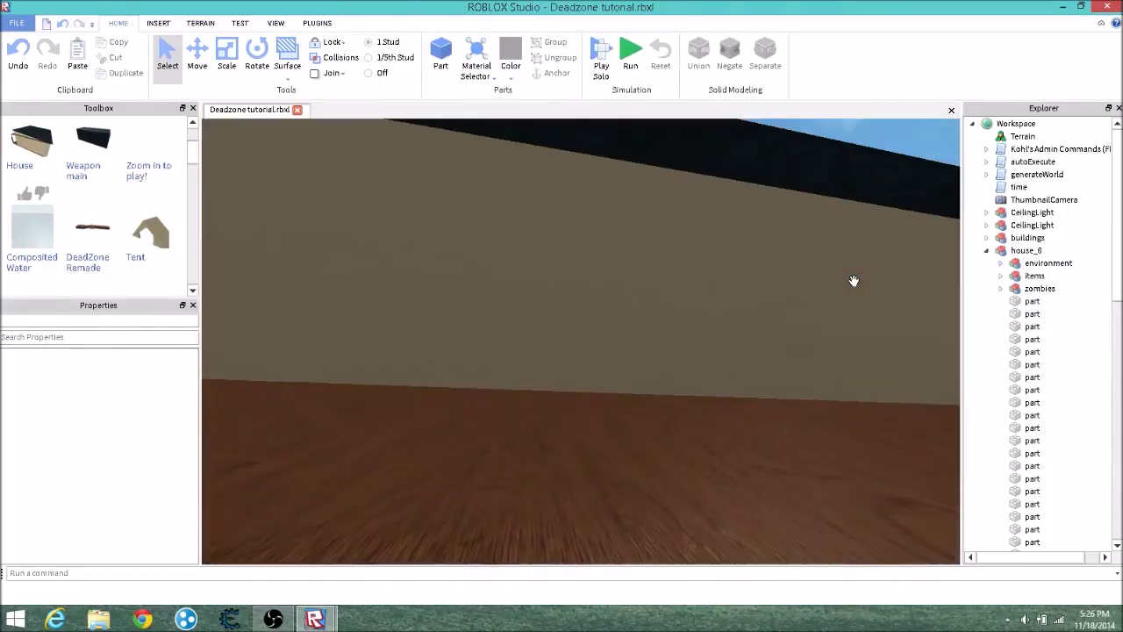
pyautogui.click(853, 281)
pyautogui.moveTo(854, 281); pyautogui.dragTo(826, 239, button='right')
pyautogui.scroll(-4, 805, 188)
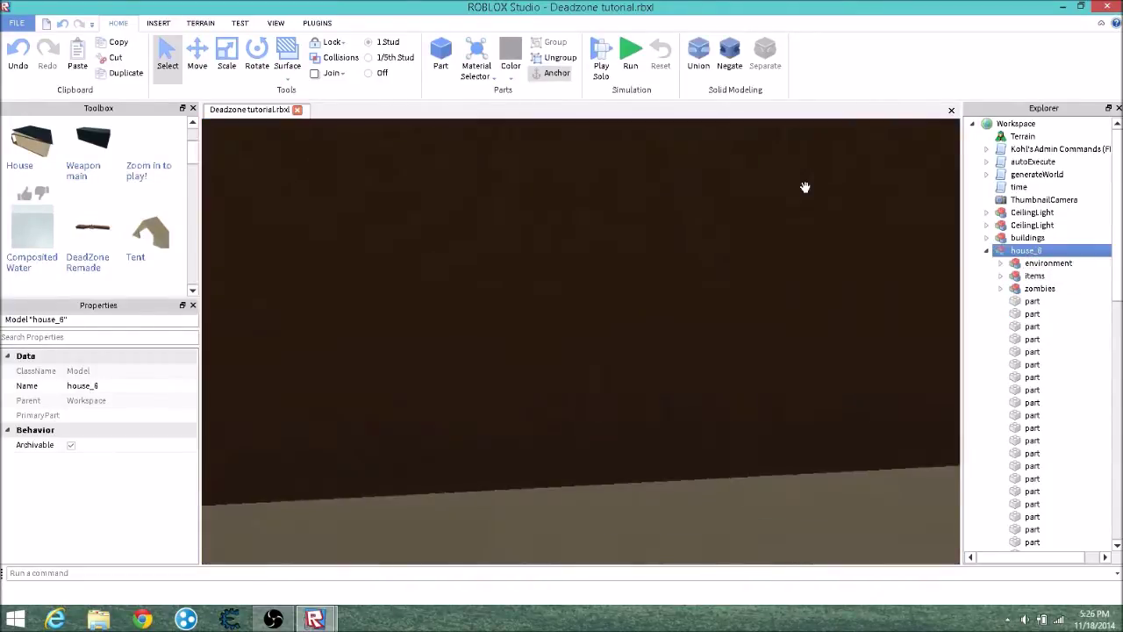
pyautogui.scroll(5, 805, 188)
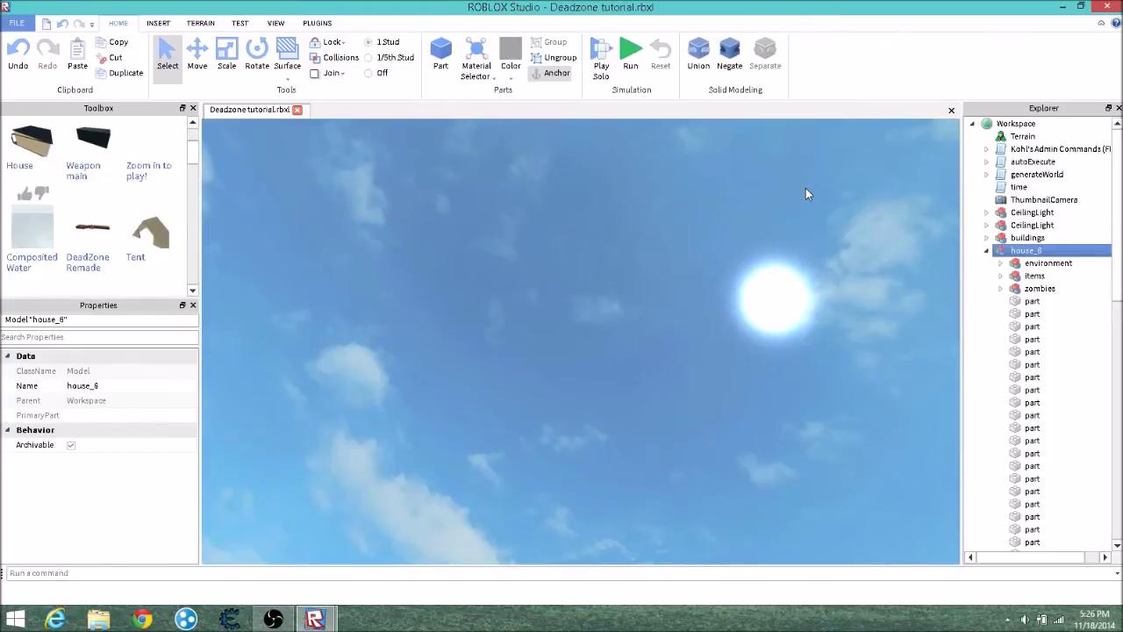
pyautogui.doubleClick(1035, 276)
pyautogui.moveTo(853, 244); pyautogui.dragTo(853, 245, button='right')
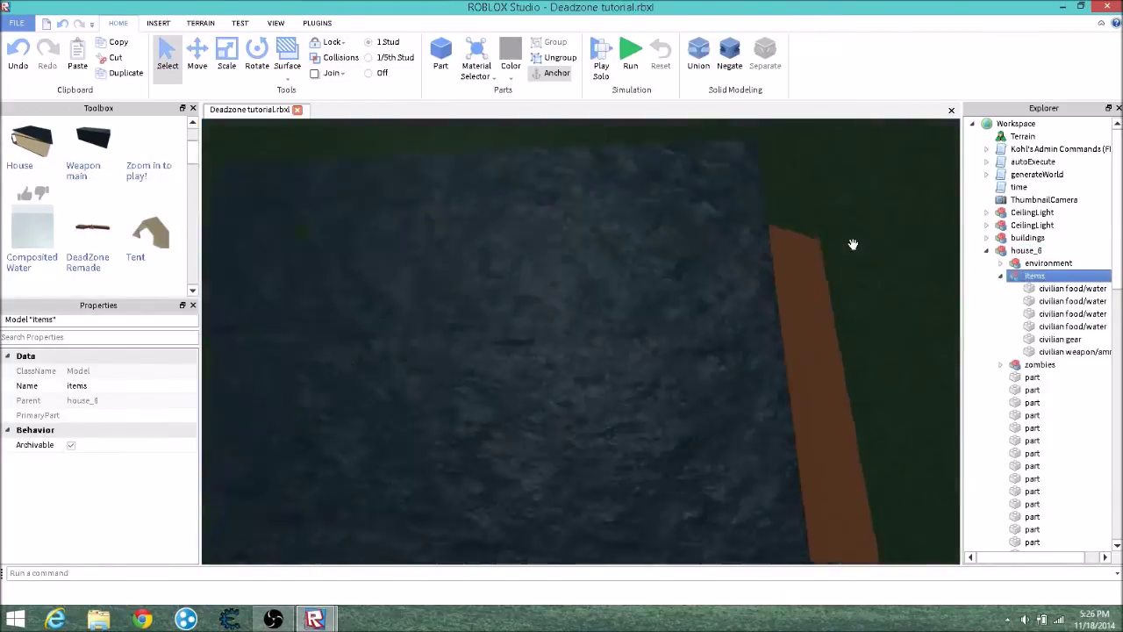
pyautogui.press('f')
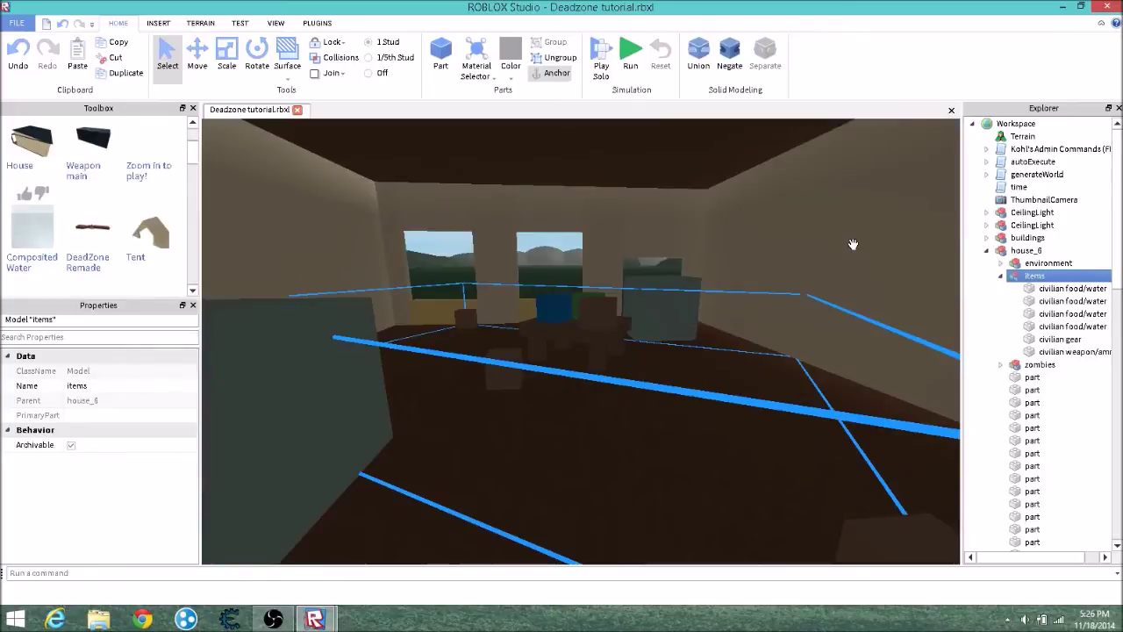
pyautogui.click(1066, 289)
pyautogui.press('f')
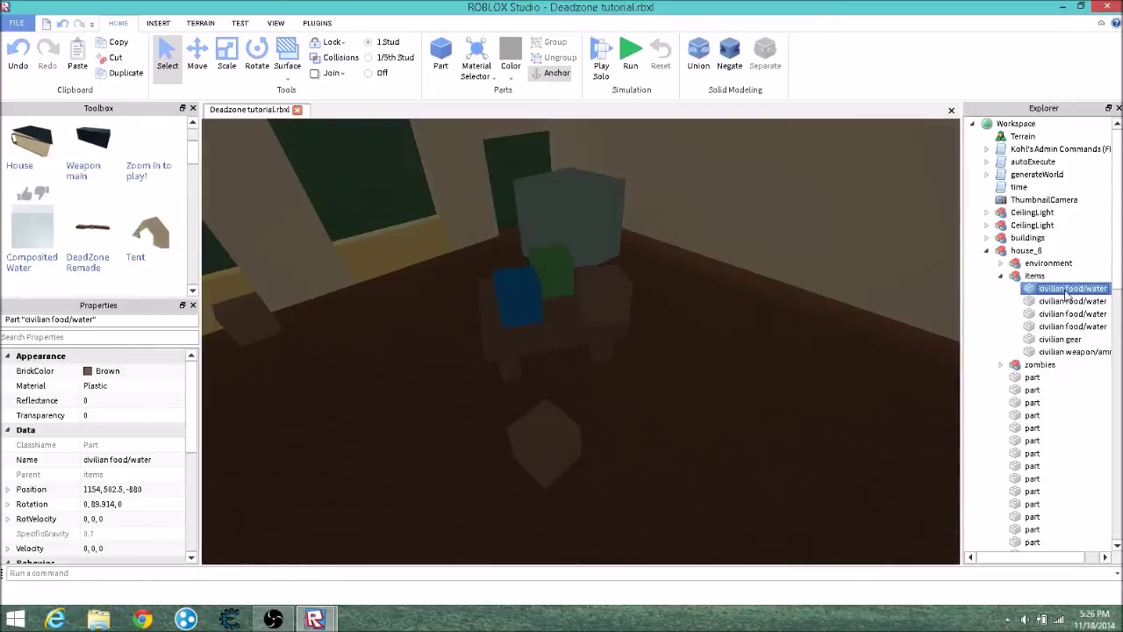
# Delete the items and zombies models from house_6.
pyautogui.click(1002, 276)
pyautogui.rightClick(1022, 276)
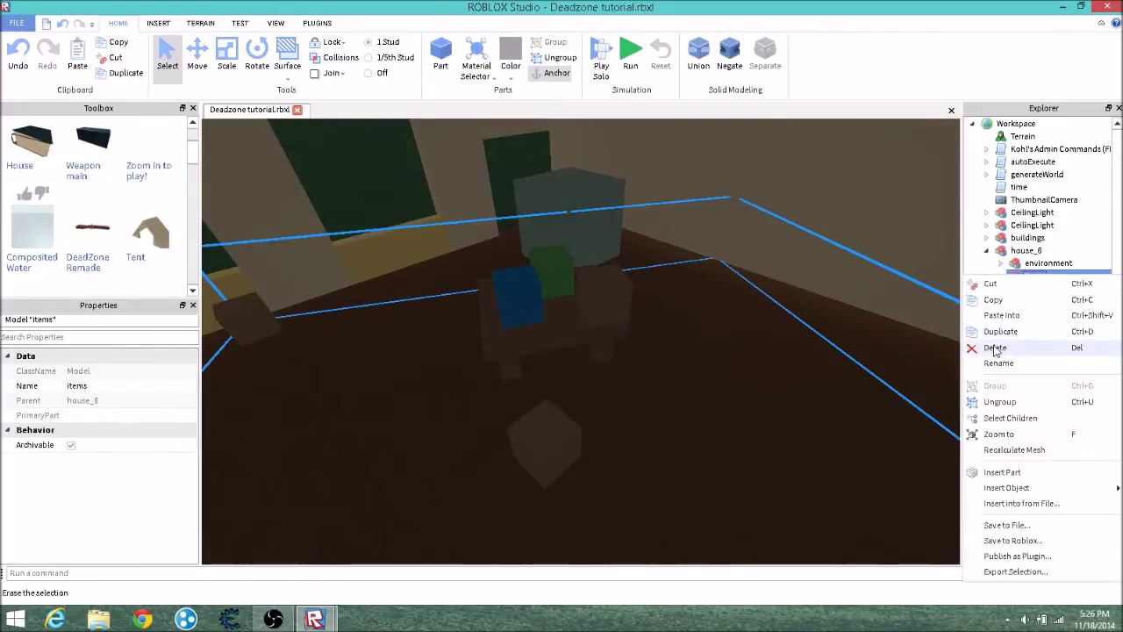
pyautogui.click(978, 354)
pyautogui.rightClick(1029, 277)
pyautogui.click(1021, 349)
# Insert two HQ weapon spawns and one Civilian food/water spawn from the toolbox onto the ground beside the house.
pyautogui.moveTo(904, 328); pyautogui.dragTo(338, 275, button='right')
pyautogui.scroll(-10, 880, 341)
pyautogui.scroll(-5, 145, 228)
pyautogui.moveTo(371, 208); pyautogui.dragTo(371, 208, button='right')
pyautogui.scroll(-1, 171, 211)
pyautogui.press('w')
pyautogui.moveTo(652, 278); pyautogui.dragTo(652, 278, button='right')
pyautogui.scroll(-4, 167, 236)
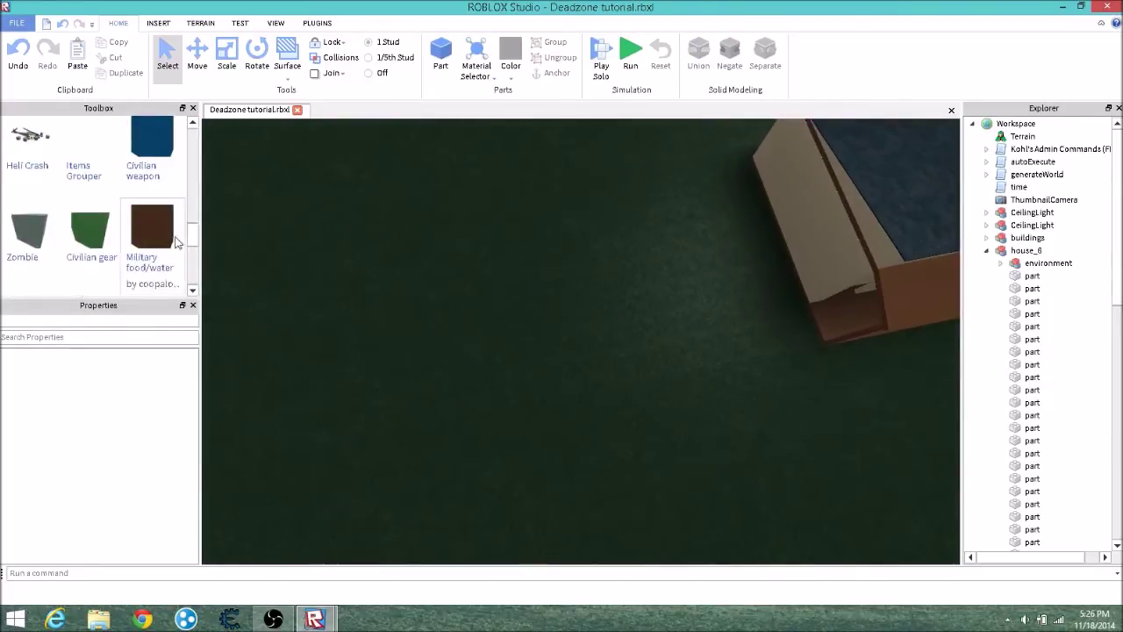
pyautogui.moveTo(100, 242); pyautogui.dragTo(599, 261)
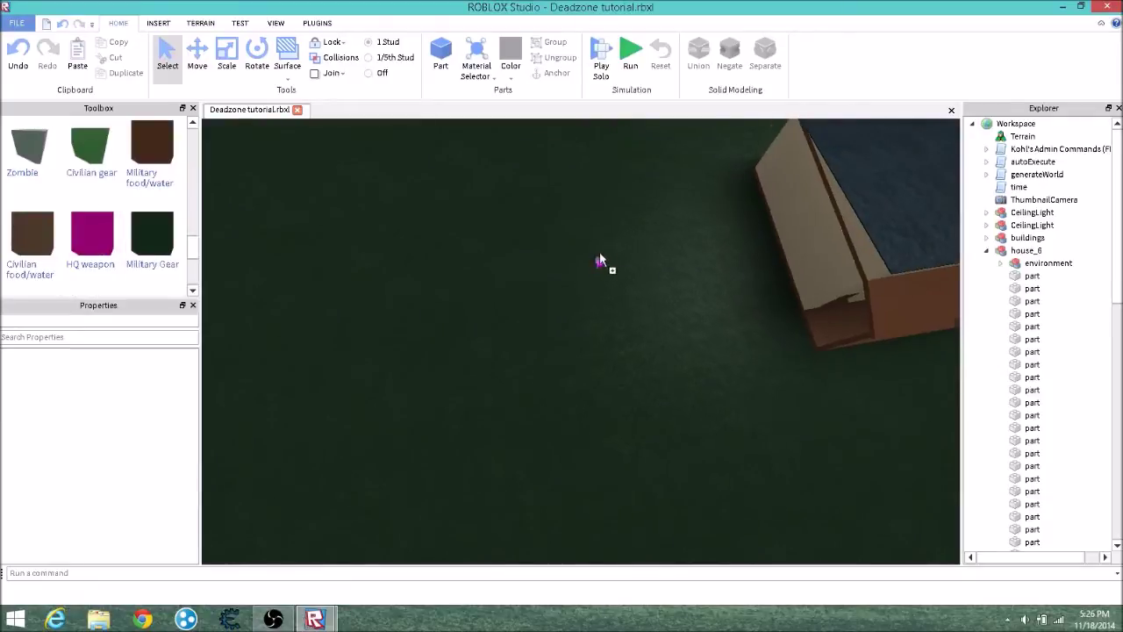
pyautogui.moveTo(92, 236); pyautogui.dragTo(544, 277)
pyautogui.moveTo(37, 249); pyautogui.dragTo(579, 276)
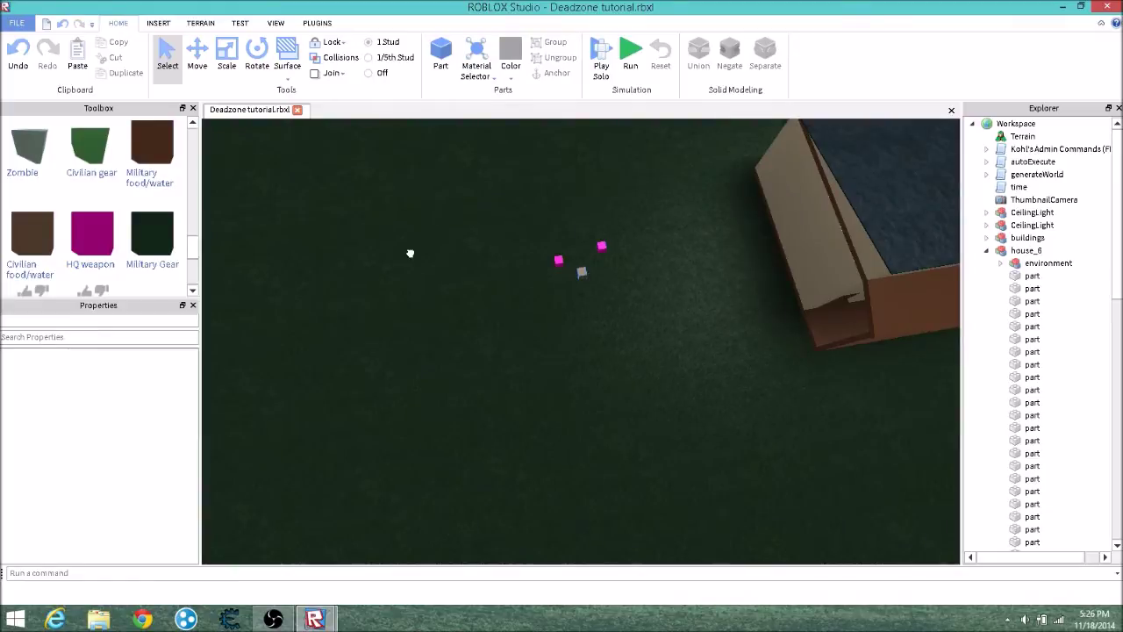
# Add a Military Weapon, two Military Medical and a Military Gear spawn next to the other spawn blocks.
pyautogui.scroll(-2, 158, 215)
pyautogui.moveTo(153, 202); pyautogui.dragTo(566, 291)
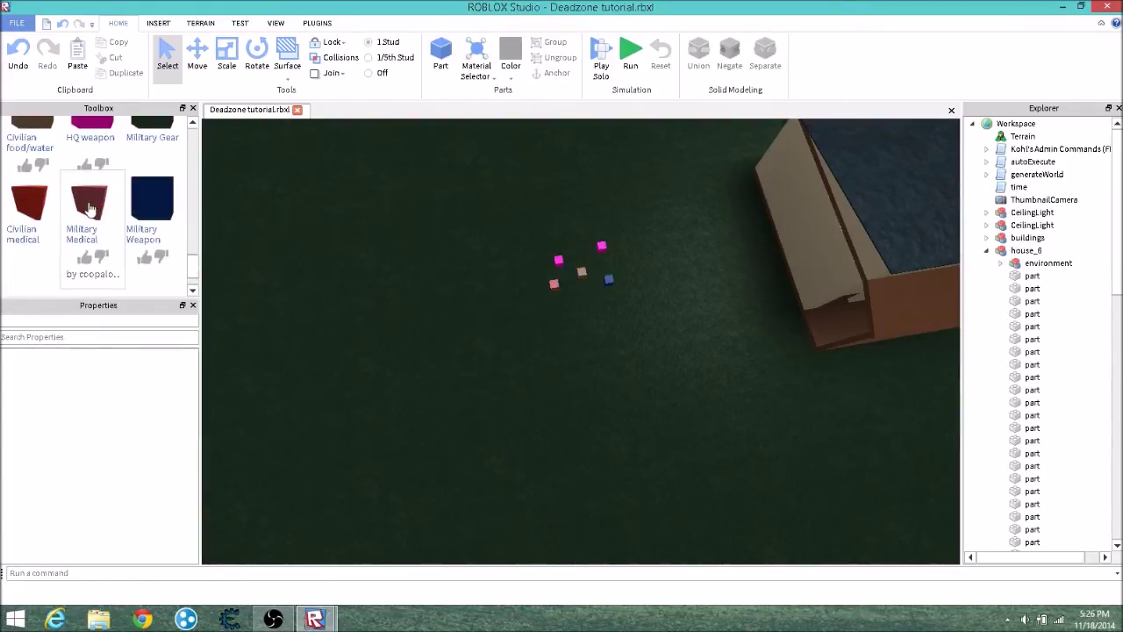
pyautogui.moveTo(88, 208); pyautogui.dragTo(566, 282)
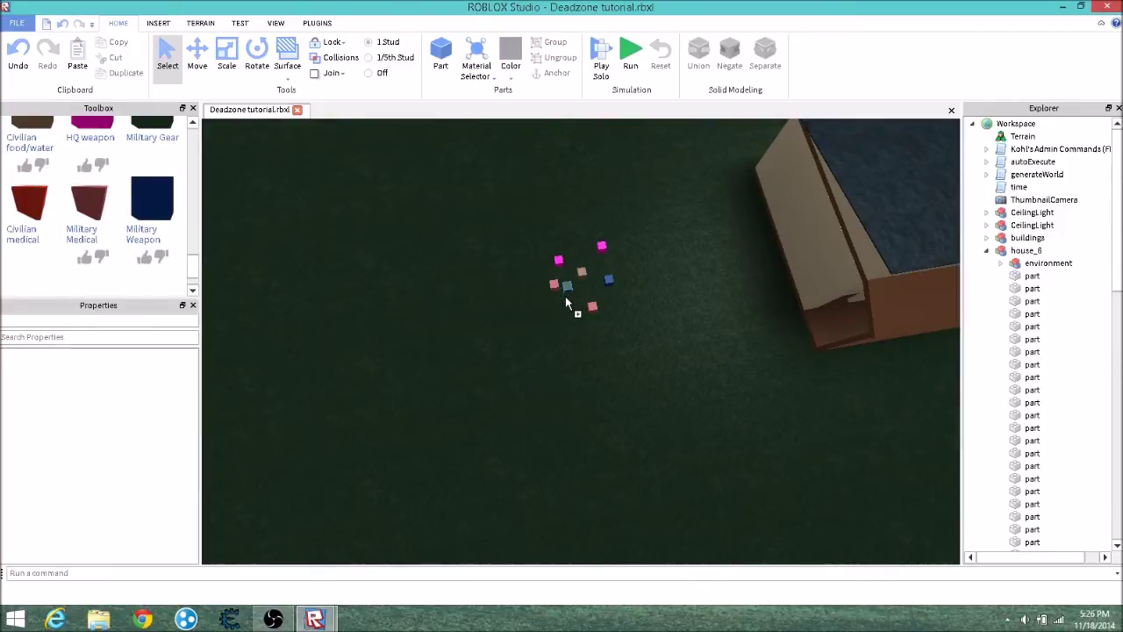
pyautogui.moveTo(566, 304); pyautogui.dragTo(564, 314)
# Group the seven inserted spawn parts, from civilian food/water to military weapon/ammo, into one model.
pyautogui.scroll(-2, 1000, 185)
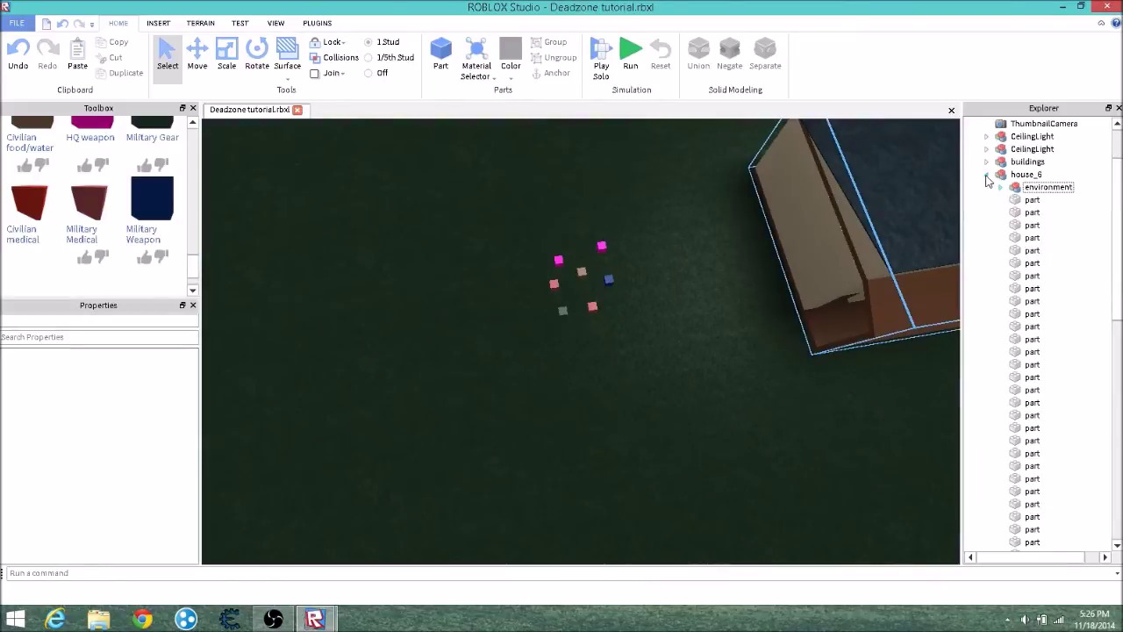
pyautogui.click(987, 176)
pyautogui.scroll(-3, 1001, 229)
pyautogui.scroll(1, 1058, 225)
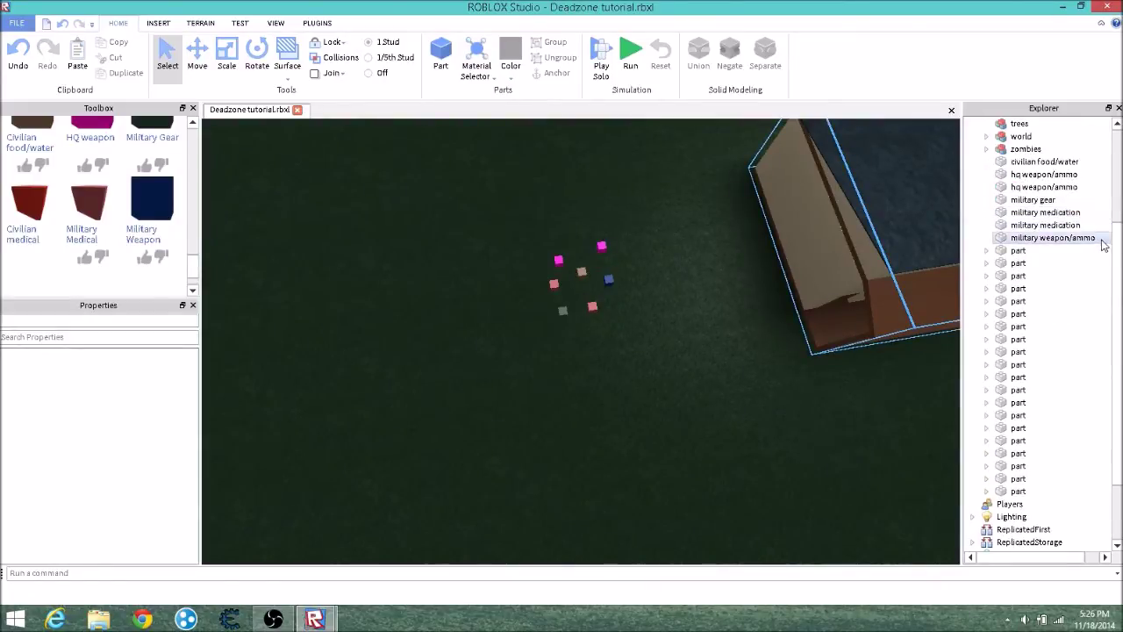
pyautogui.click(1093, 239)
pyautogui.keyDown('shift'); pyautogui.click(1064, 212); pyautogui.keyUp('shift')
pyautogui.keyDown('shift'); pyautogui.click(1041, 165); pyautogui.keyUp('shift')
pyautogui.rightClick(1042, 165)
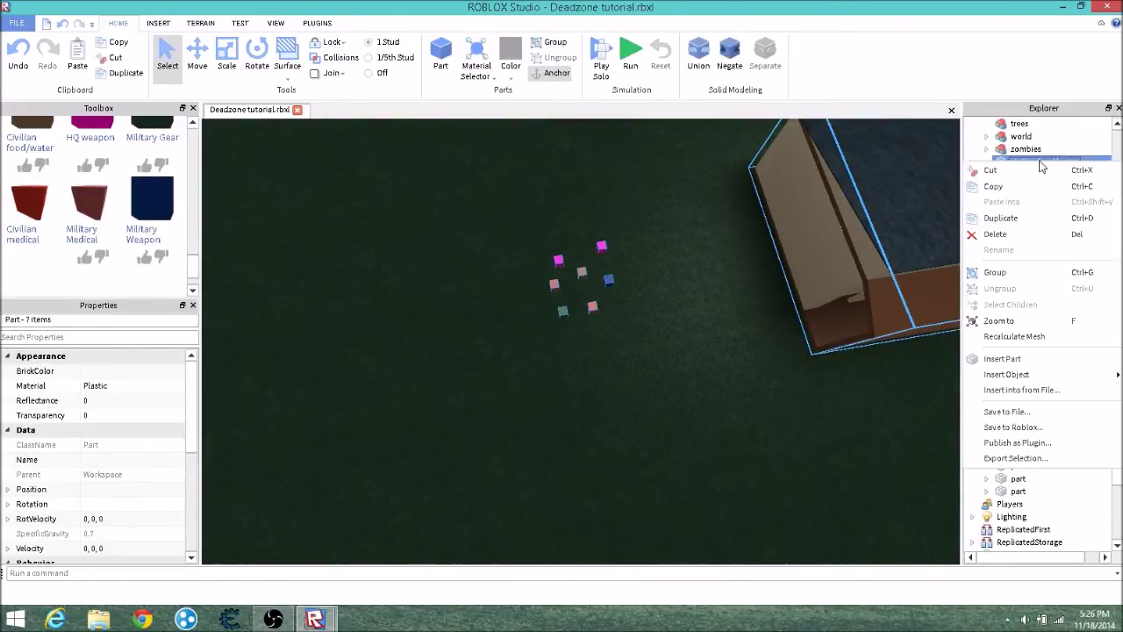
pyautogui.click(1007, 275)
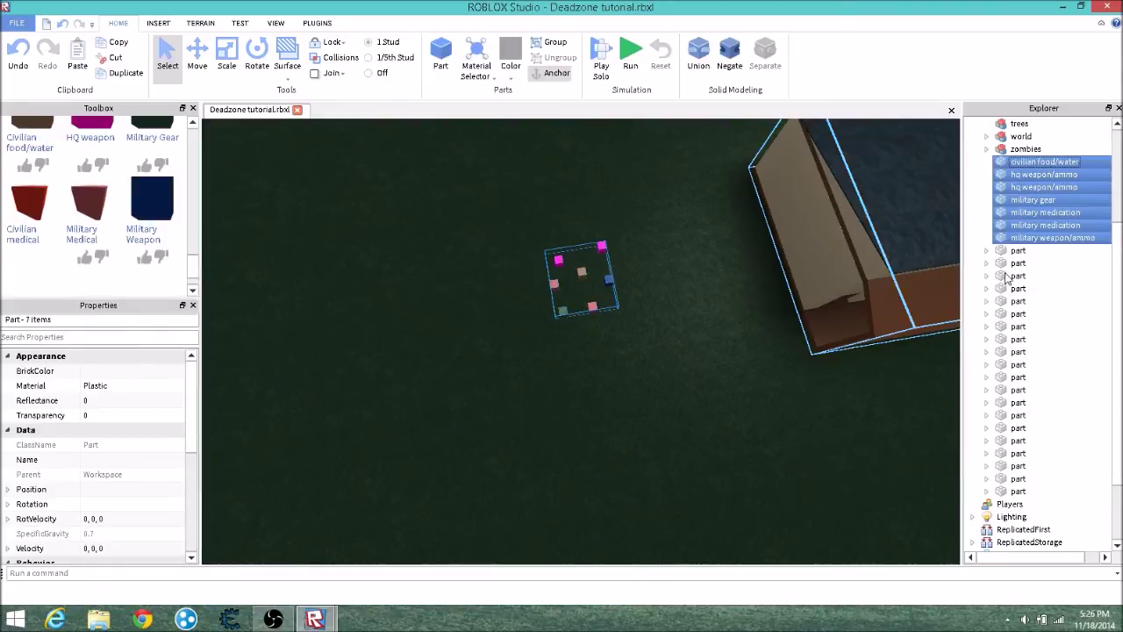
pyautogui.hotkey('ctrl', 'g')
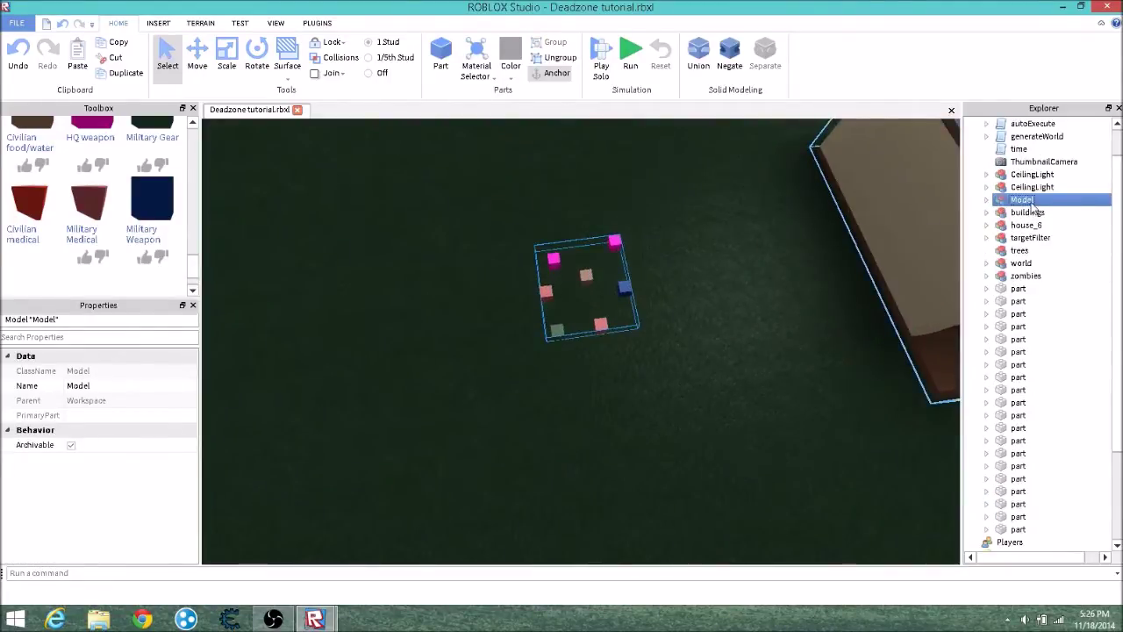
# Rename the new spawn group as items.
pyautogui.rightClick(1033, 205)
pyautogui.click(998, 291)
pyautogui.write('itmes')
pyautogui.press('Return')
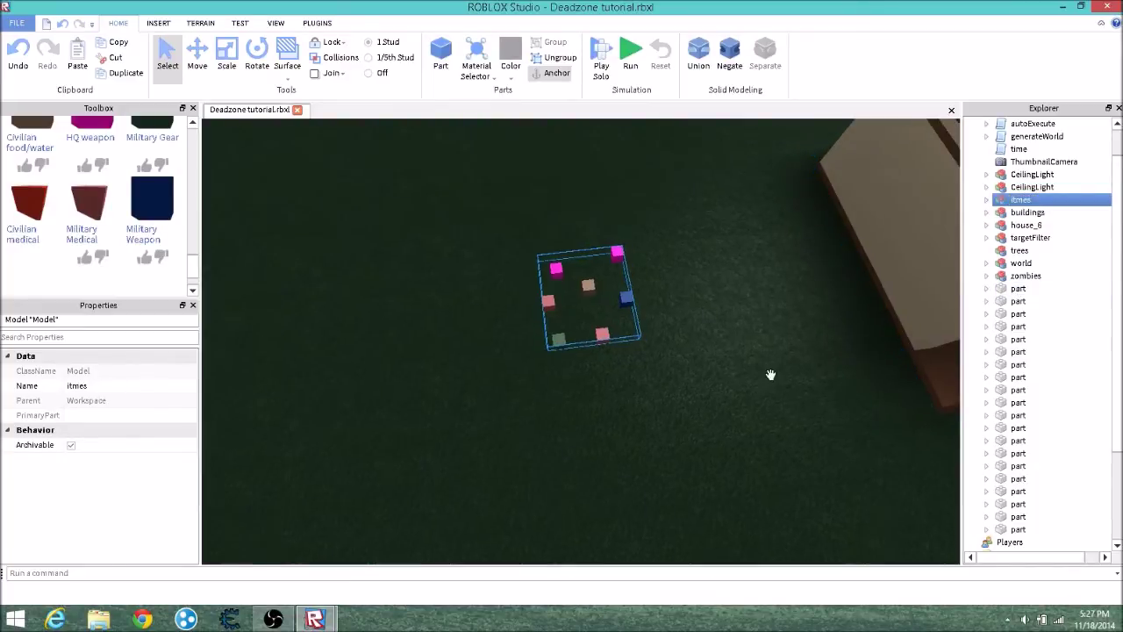
pyautogui.rightClick(967, 205)
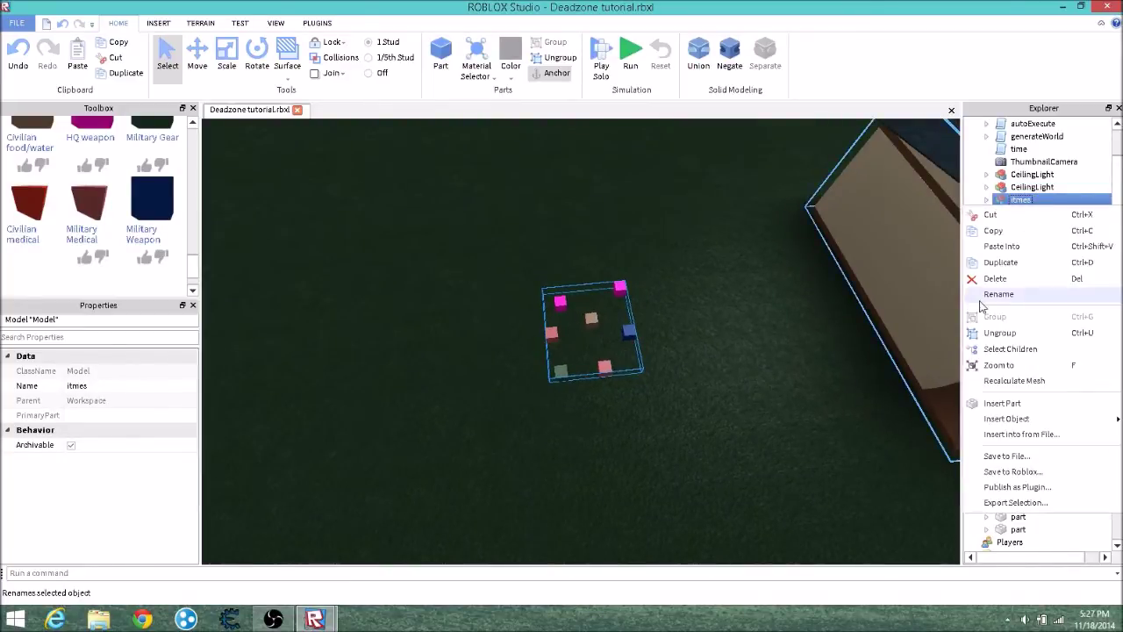
pyautogui.click(996, 294)
pyautogui.write('items')
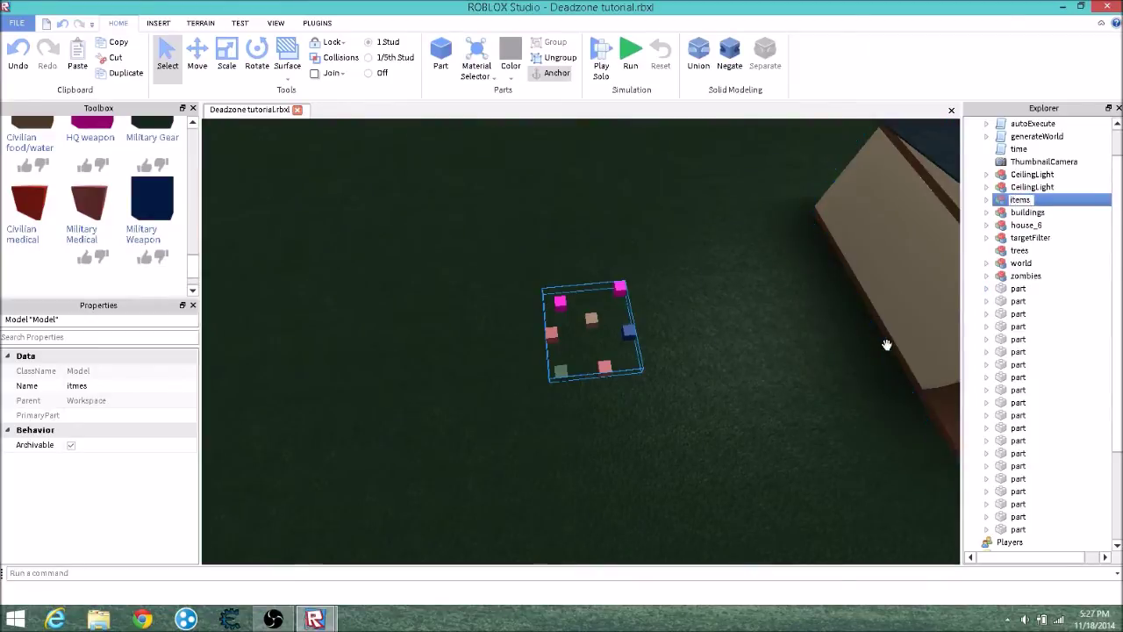
pyautogui.moveTo(885, 343); pyautogui.dragTo(883, 339, button='right')
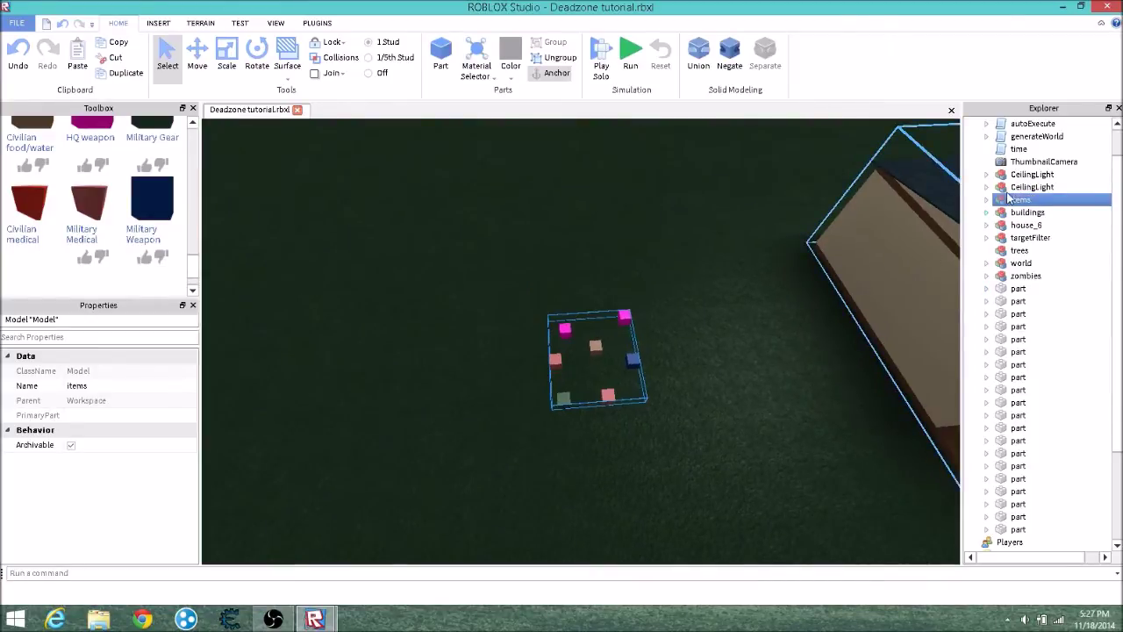
# Move the items model from the open ground into the interior of the house.
pyautogui.moveTo(1027, 202); pyautogui.dragTo(1040, 212)
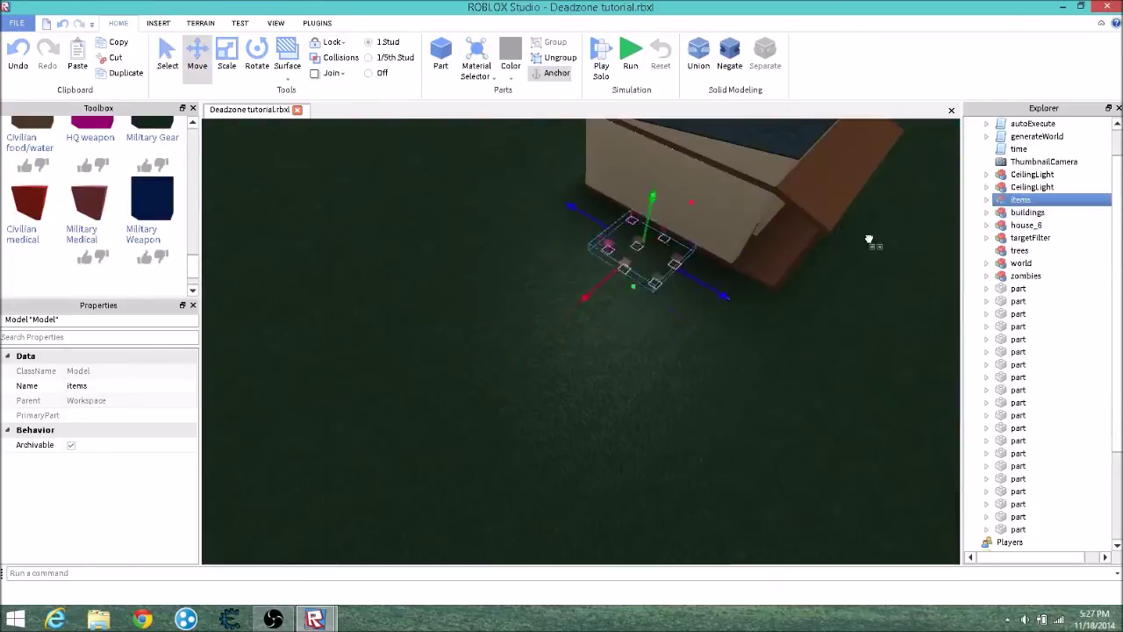
pyautogui.moveTo(869, 241); pyautogui.dragTo(830, 216)
pyautogui.scroll(5, 830, 214)
pyautogui.moveTo(830, 214); pyautogui.dragTo(831, 214, button='right')
pyautogui.scroll(-1, 831, 214)
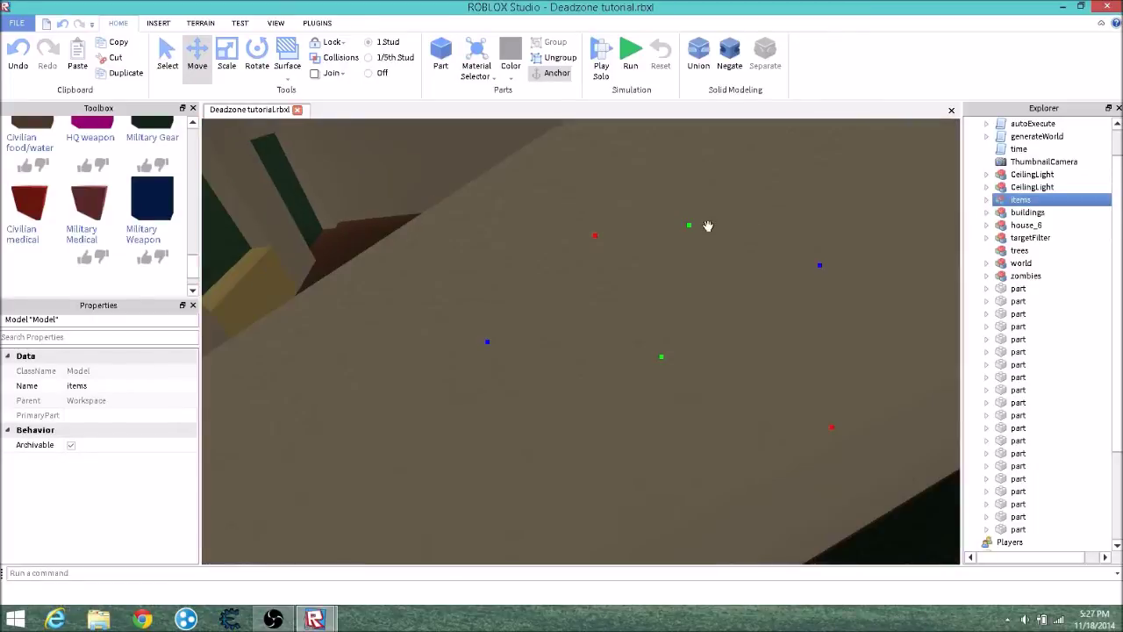
pyautogui.scroll(1, 708, 227)
pyautogui.moveTo(715, 217); pyautogui.dragTo(717, 167)
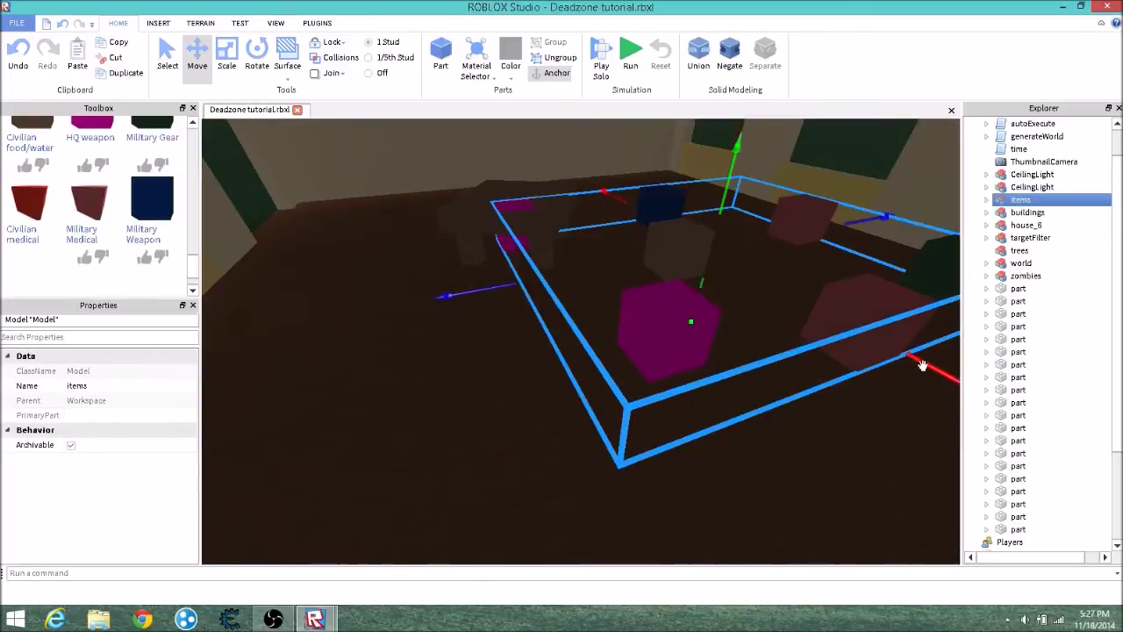
# Shift the items model along the floor towards the house's side wall and adjust its height.
pyautogui.scroll(-4, 921, 369)
pyautogui.moveTo(772, 188); pyautogui.dragTo(820, 187)
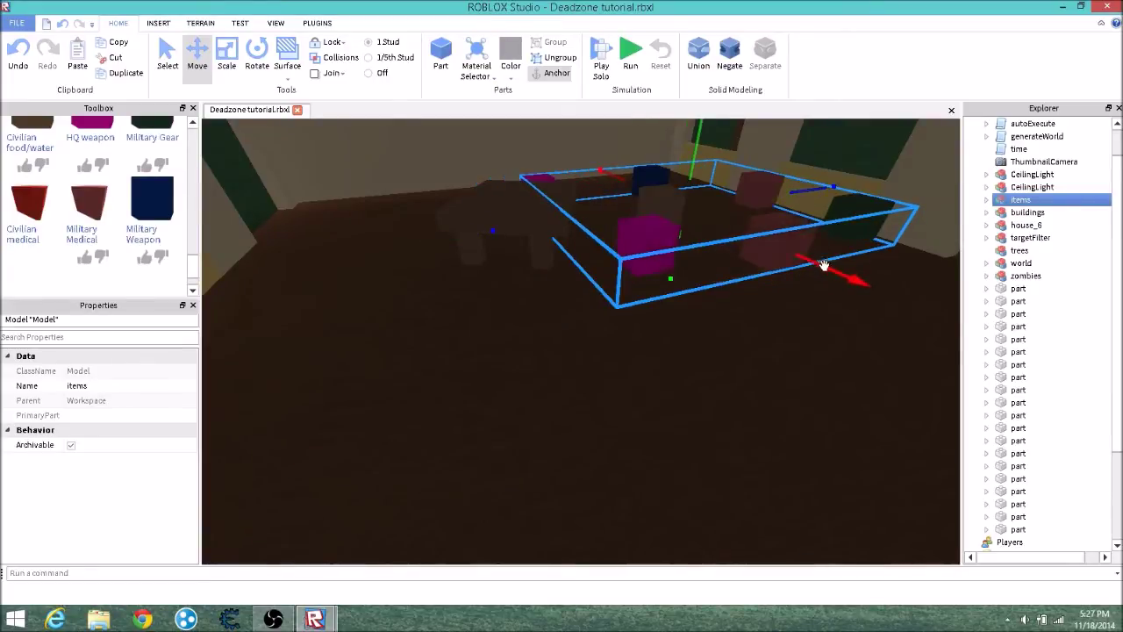
pyautogui.moveTo(823, 263); pyautogui.dragTo(952, 325)
pyautogui.moveTo(816, 312); pyautogui.dragTo(816, 308, button='right')
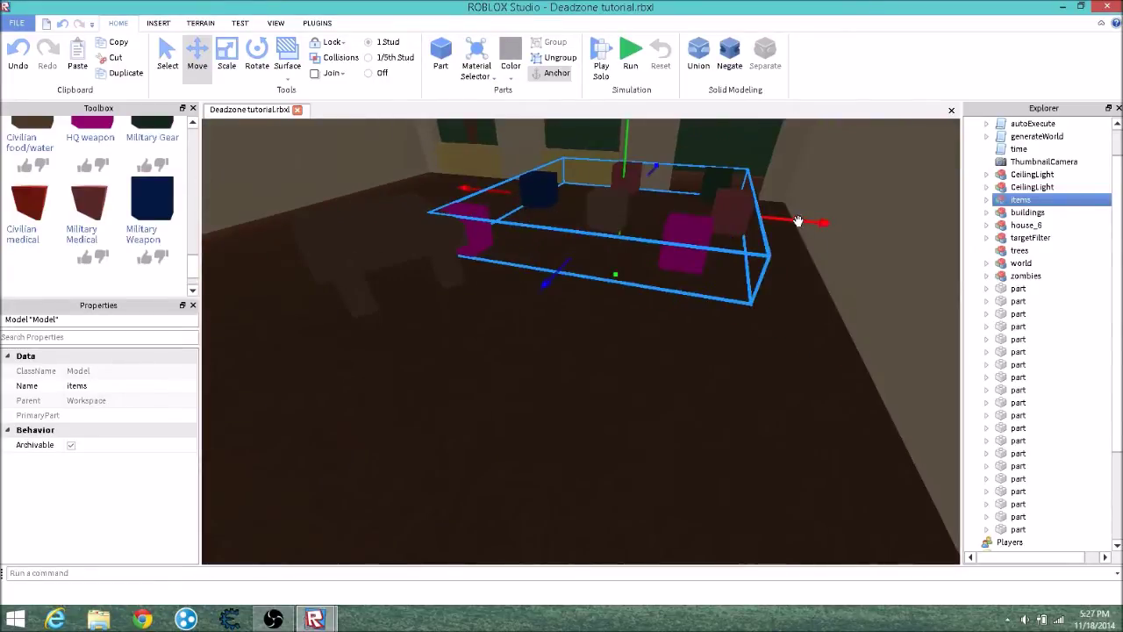
pyautogui.moveTo(798, 221); pyautogui.dragTo(840, 226)
pyautogui.moveTo(661, 149); pyautogui.dragTo(659, 167)
pyautogui.moveTo(739, 224); pyautogui.dragTo(741, 222, button='right')
pyautogui.scroll(3, 741, 222)
pyautogui.press('s')
pyautogui.click(742, 222)
# Parent the items model to house_6 and view the furnished house from outside.
pyautogui.moveTo(996, 201)
pyautogui.mouseDown()
pyautogui.moveTo(1043, 218)
pyautogui.moveTo(1024, 238)
pyautogui.mouseUp()
pyautogui.click(986, 200)
pyautogui.moveTo(897, 213); pyautogui.dragTo(894, 214, button='right')
pyautogui.scroll(-1, 894, 214)
pyautogui.click(825, 216)
pyautogui.moveTo(825, 216); pyautogui.dragTo(607, 335, button='right')
pyautogui.scroll(-3, 614, 369)
pyautogui.scroll(-2, 575, 344)
# Place the house_6 model inside the buildings model.
pyautogui.click(1010, 214)
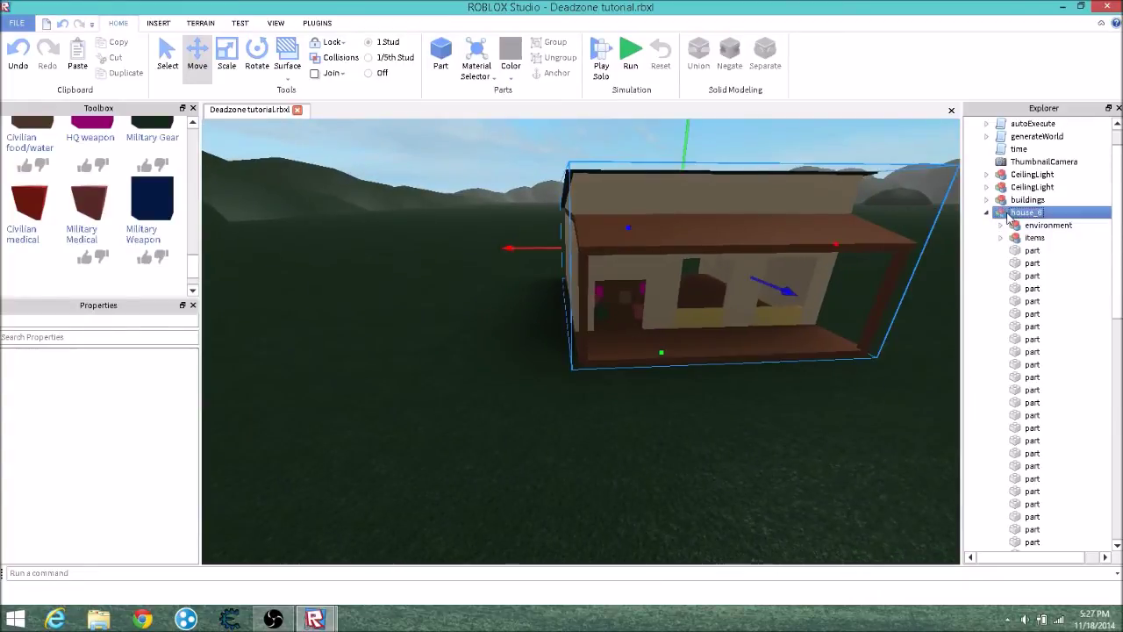
pyautogui.scroll(-2, 911, 259)
pyautogui.click(910, 267)
pyautogui.moveTo(910, 266); pyautogui.dragTo(955, 250, button='right')
pyautogui.moveTo(612, 150); pyautogui.dragTo(630, 139, button='right')
pyautogui.click(987, 213)
pyautogui.moveTo(1025, 213); pyautogui.dragTo(1035, 200)
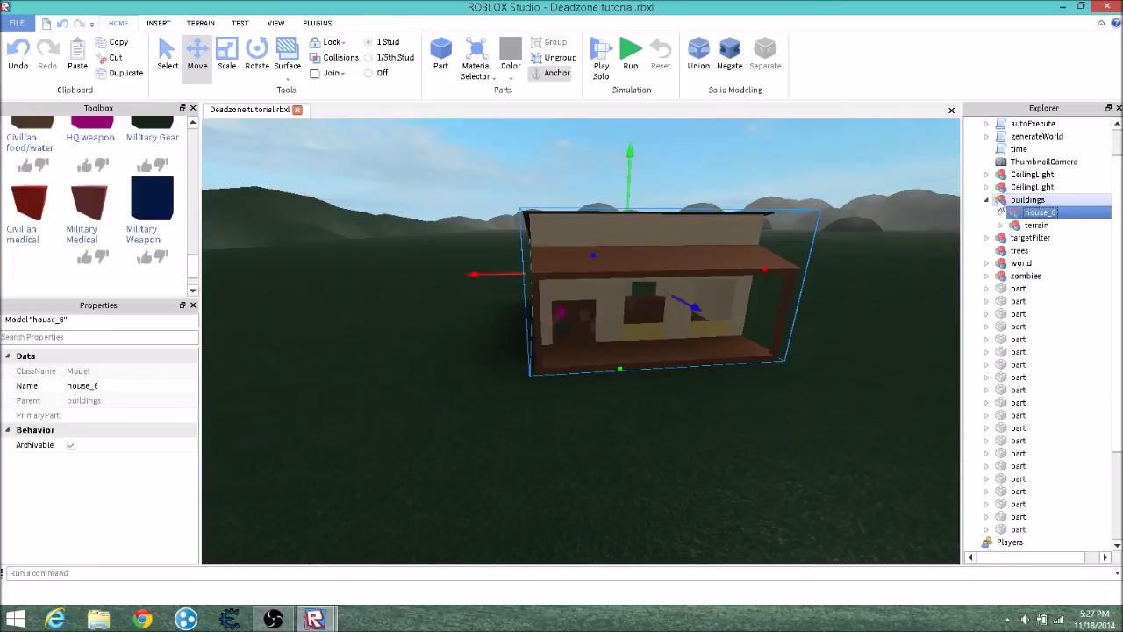
# Run the simulation to test the place with house_6, and view the house from close up and from a distance.
pyautogui.click(986, 199)
pyautogui.click(629, 57)
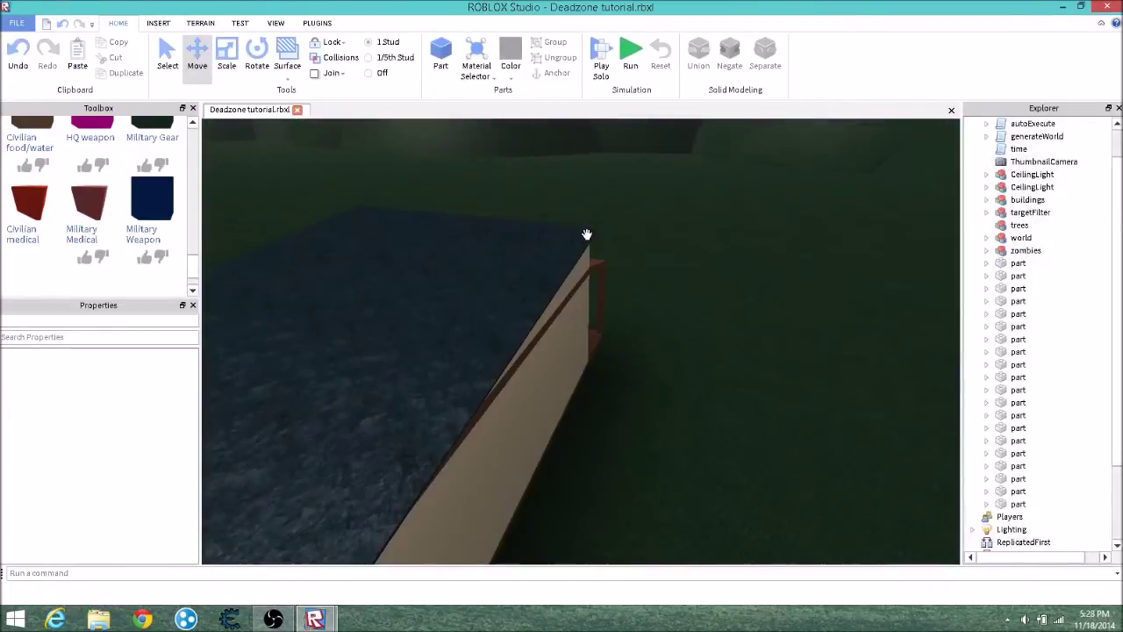
pyautogui.moveTo(587, 235); pyautogui.dragTo(950, 222, button='right')
pyautogui.scroll(-3, 589, 235)
pyautogui.scroll(-5, 950, 222)
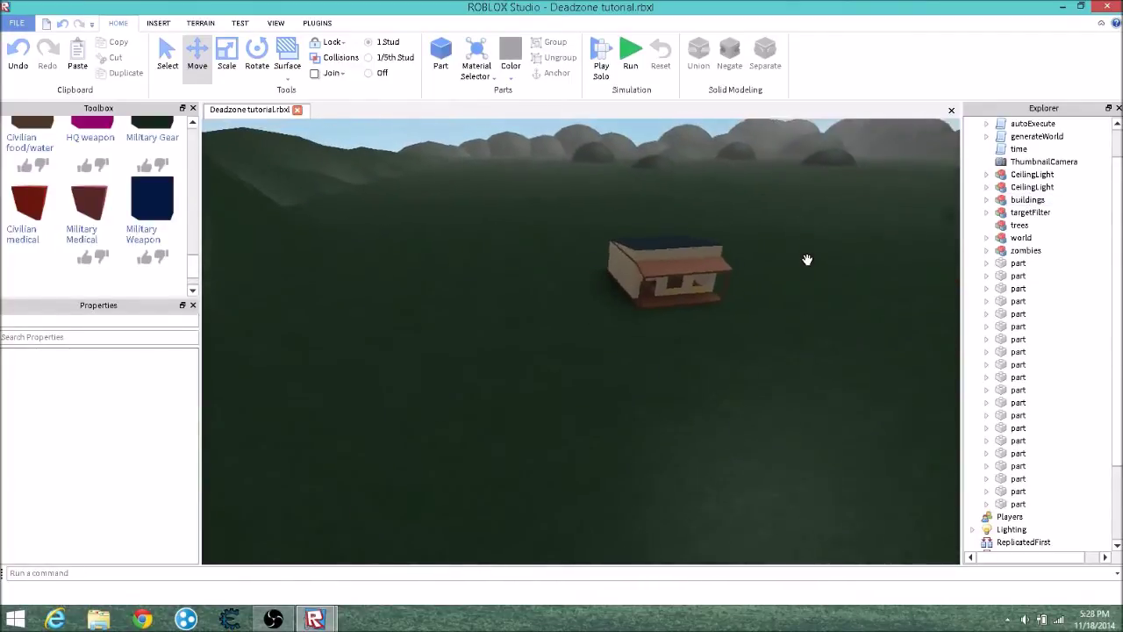
pyautogui.scroll(5, 289, 193)
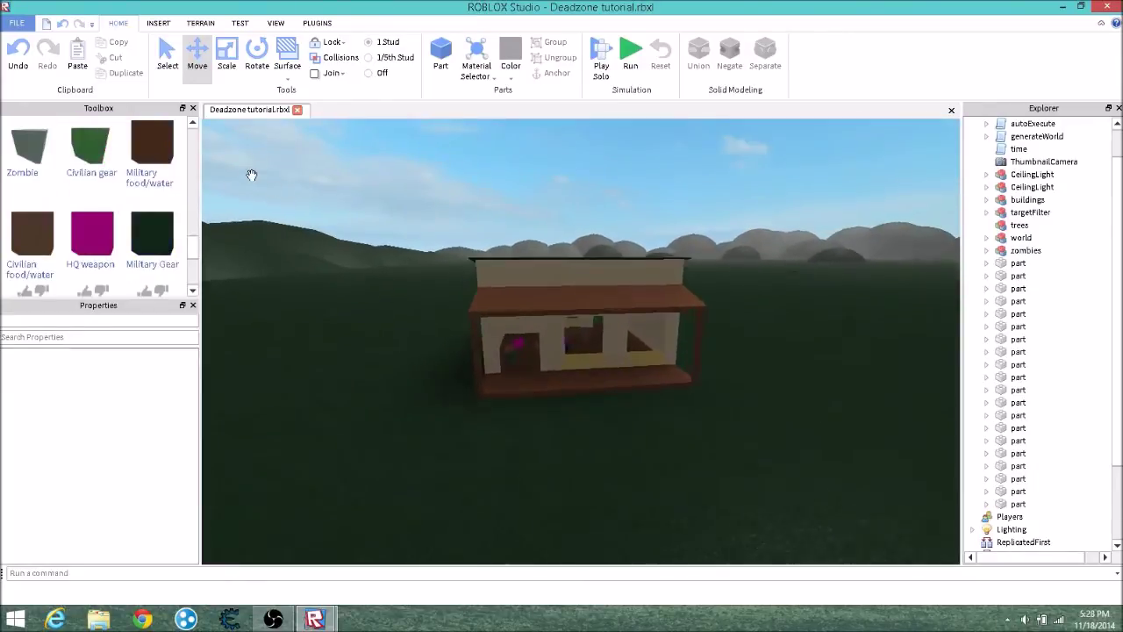
# Insert three Zombie parts on the open ground beside the house.
pyautogui.scroll(2, 93, 168)
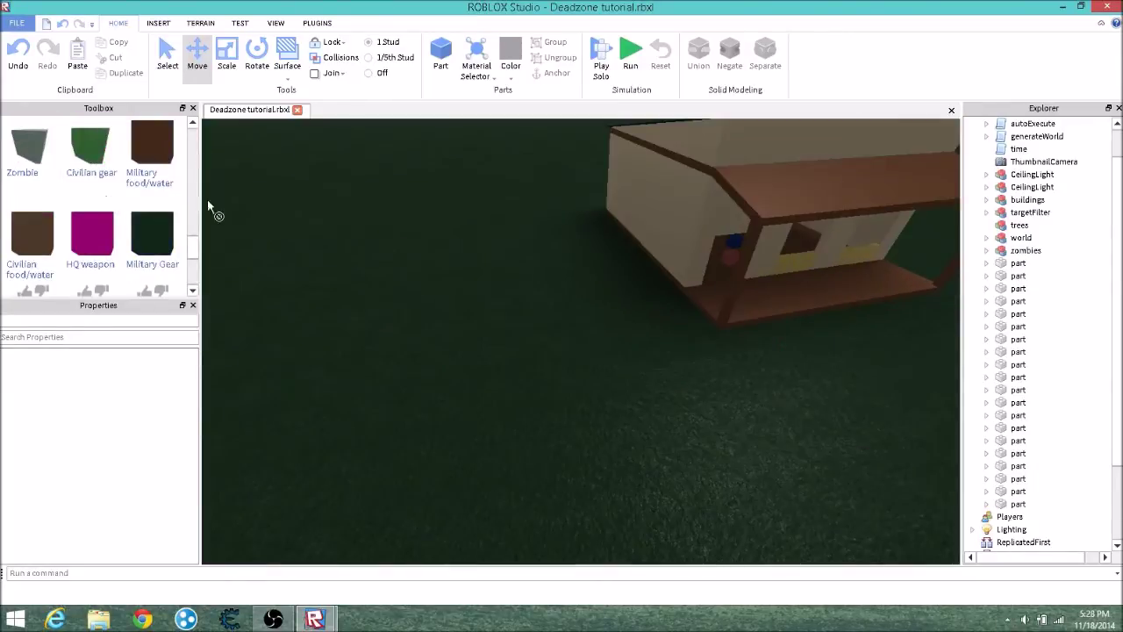
pyautogui.click(29, 145)
pyautogui.moveTo(29, 145); pyautogui.dragTo(431, 282)
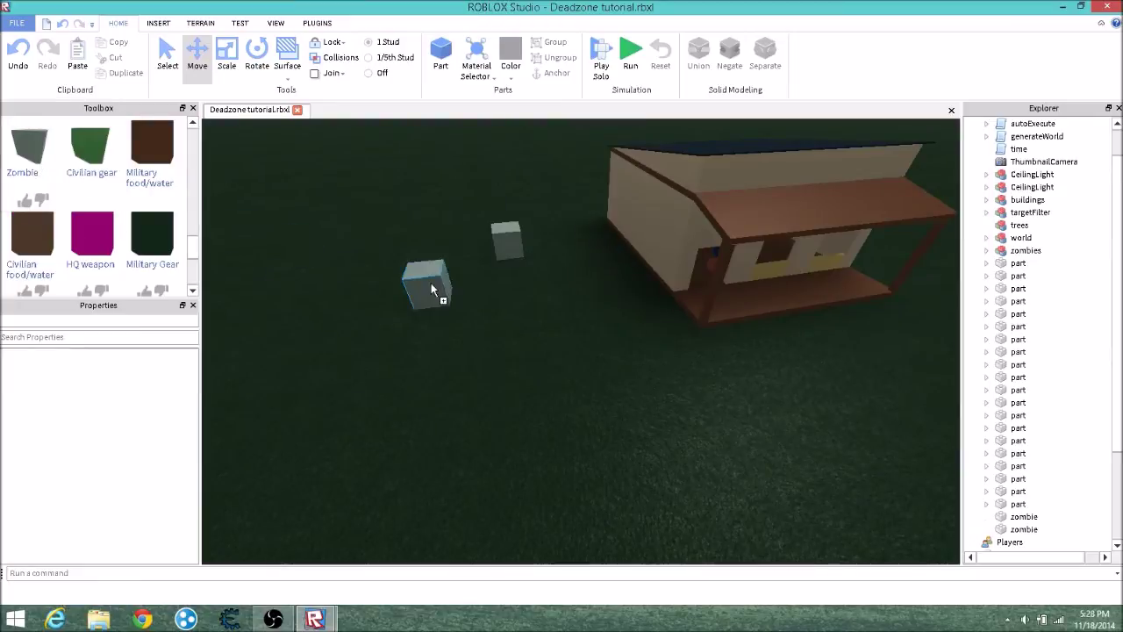
pyautogui.click(27, 151)
# Group the three zombie parts into one model and rename it zombies.
pyautogui.scroll(-2, 1031, 351)
pyautogui.click(1024, 440)
pyautogui.keyDown('shift'); pyautogui.click(1024, 466); pyautogui.keyUp('shift')
pyautogui.rightClick(1034, 468)
pyautogui.click(1009, 266)
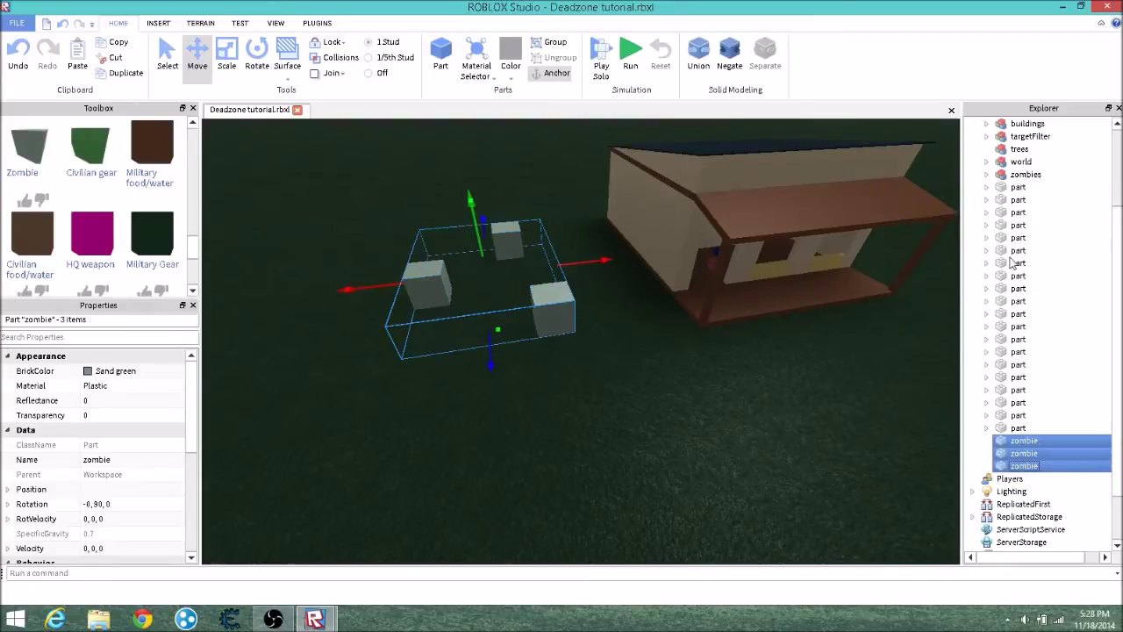
pyautogui.rightClick(1018, 162)
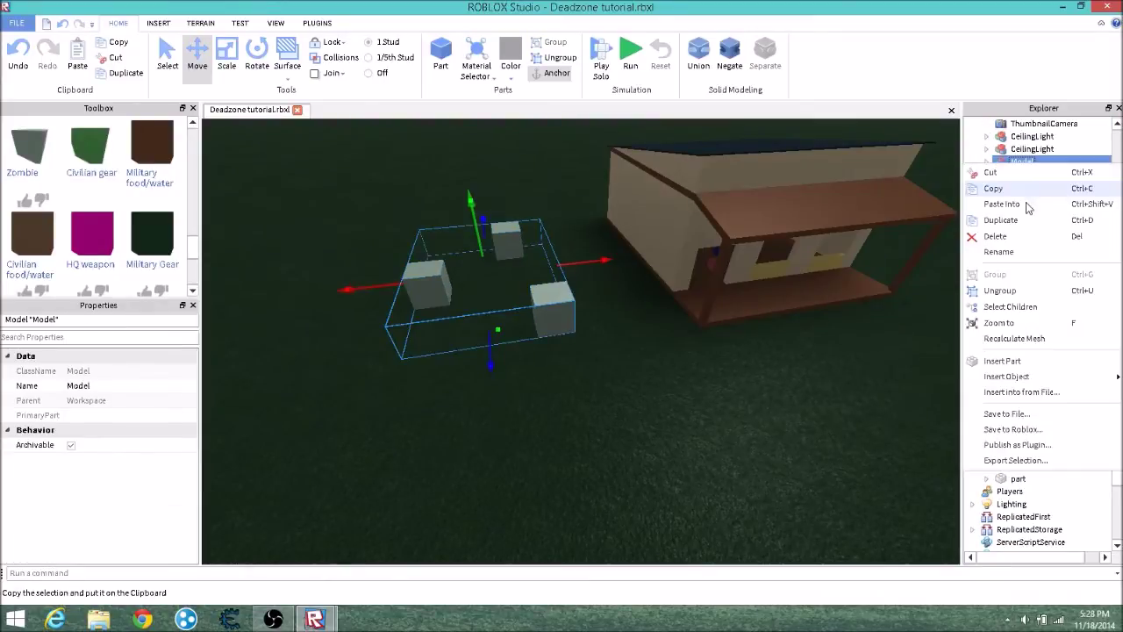
pyautogui.click(1000, 254)
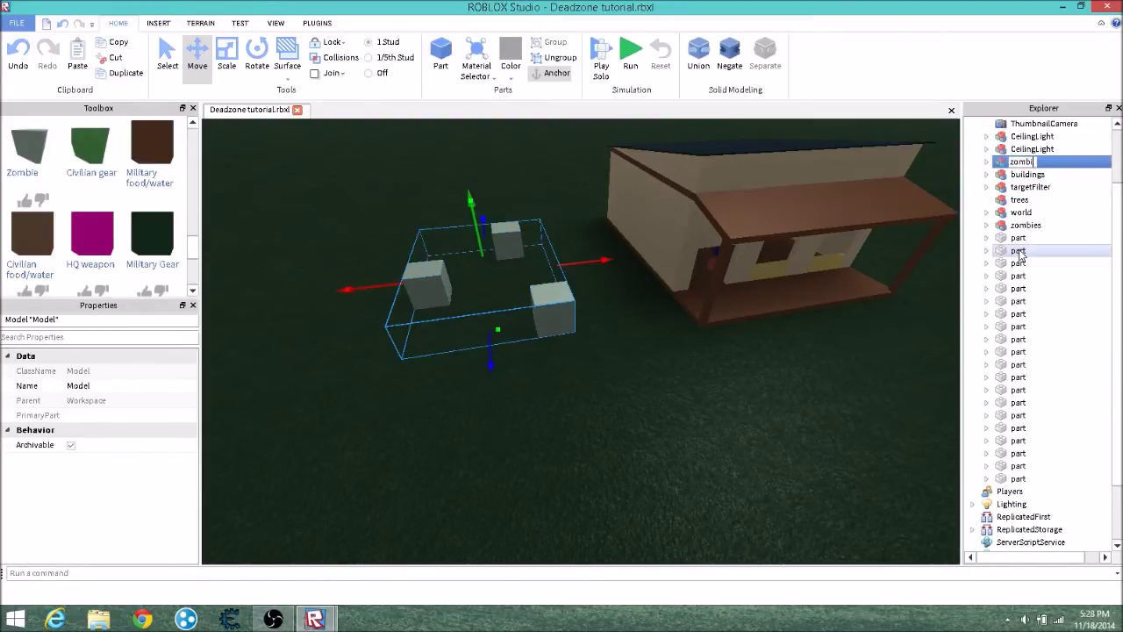
pyautogui.press('Return')
# Place the new zombies model inside house_6 in the buildings model.
pyautogui.moveTo(577, 455); pyautogui.dragTo(583, 427, button='right')
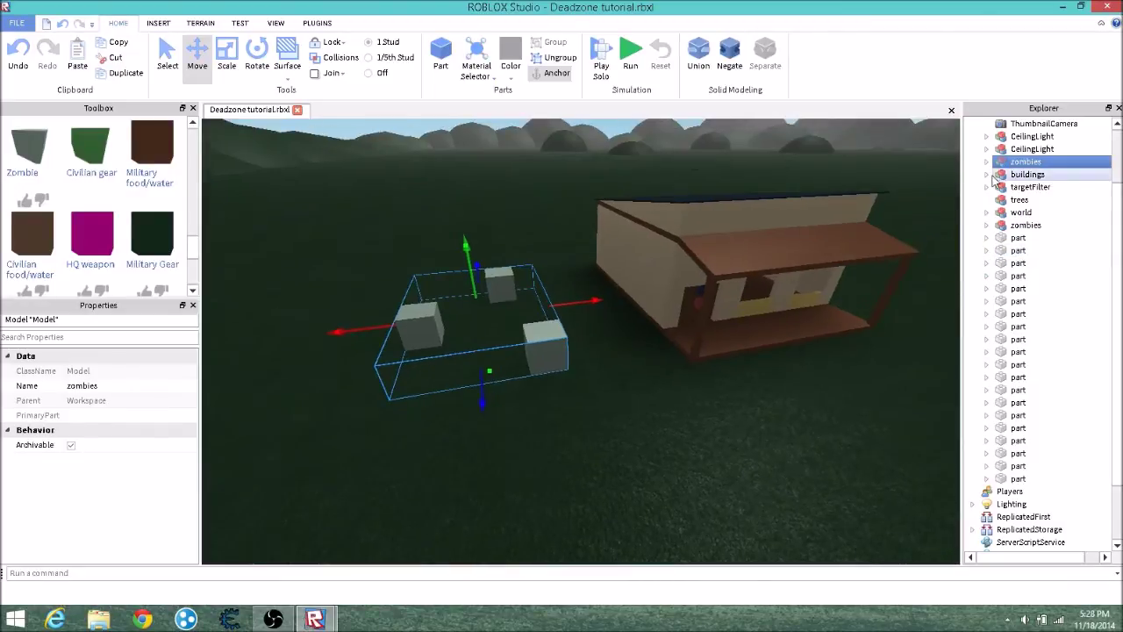
pyautogui.moveTo(1023, 162); pyautogui.dragTo(1048, 186)
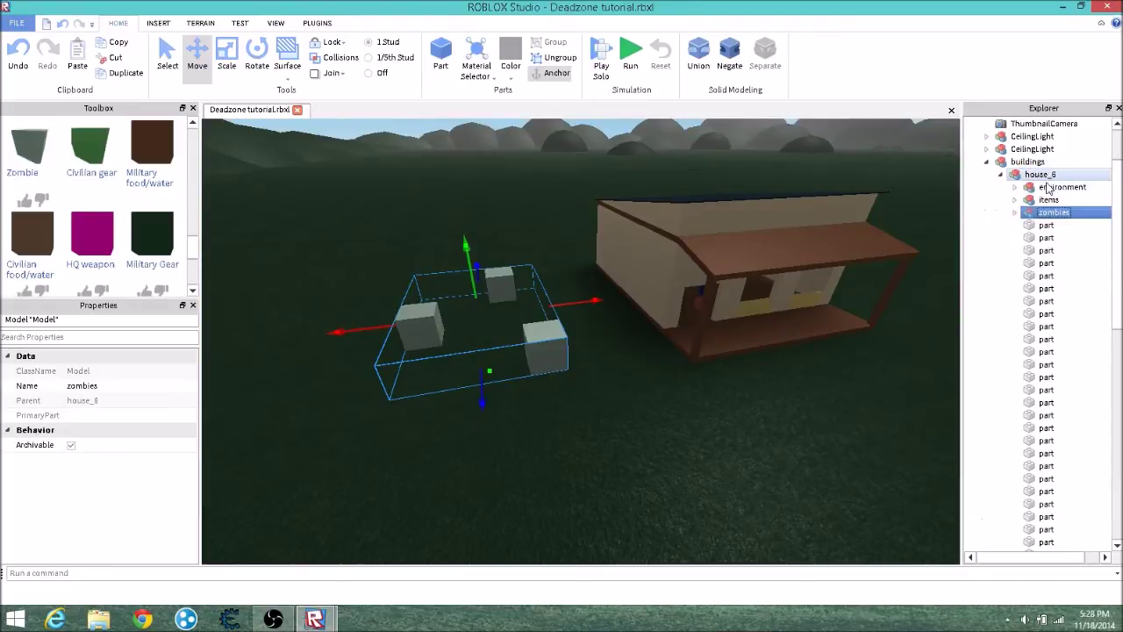
pyautogui.click(1000, 175)
pyautogui.click(987, 163)
# Check the extent and contents of house_6 in the buildings model, and run the simulation to test the place.
pyautogui.moveTo(923, 241); pyautogui.dragTo(907, 206, button='right')
pyautogui.click(986, 162)
pyautogui.click(1040, 174)
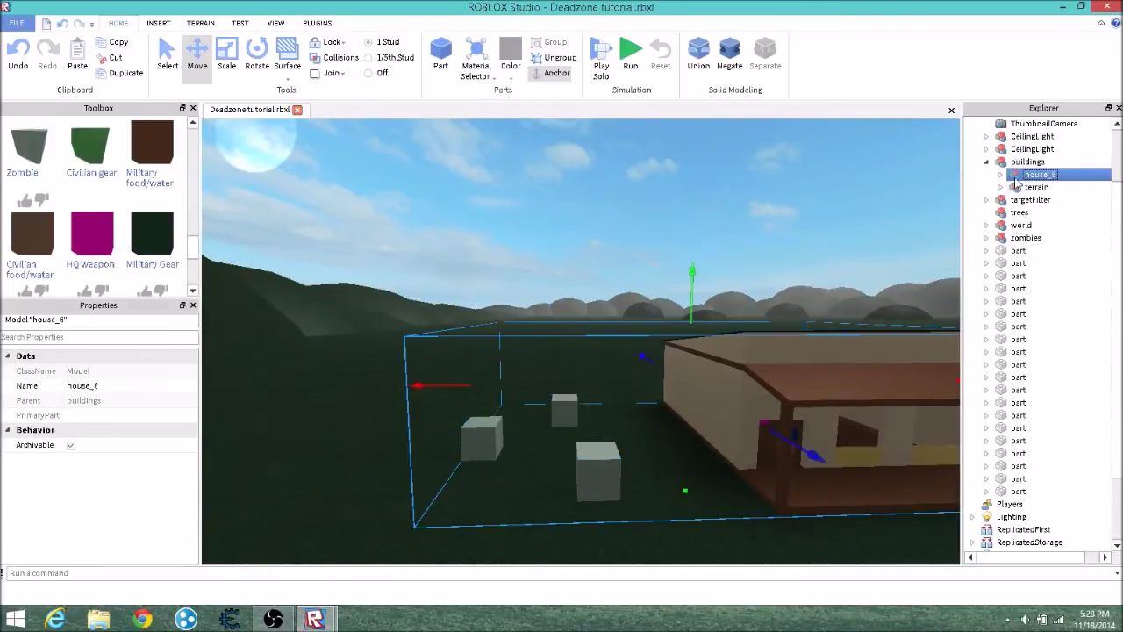
pyautogui.click(1001, 175)
pyautogui.click(1002, 175)
pyautogui.click(986, 162)
pyautogui.moveTo(875, 246)
pyautogui.mouseDown(button='right')
pyautogui.moveTo(868, 216)
pyautogui.moveTo(865, 254)
pyautogui.mouseUp(button='right')
pyautogui.scroll(-3, 865, 216)
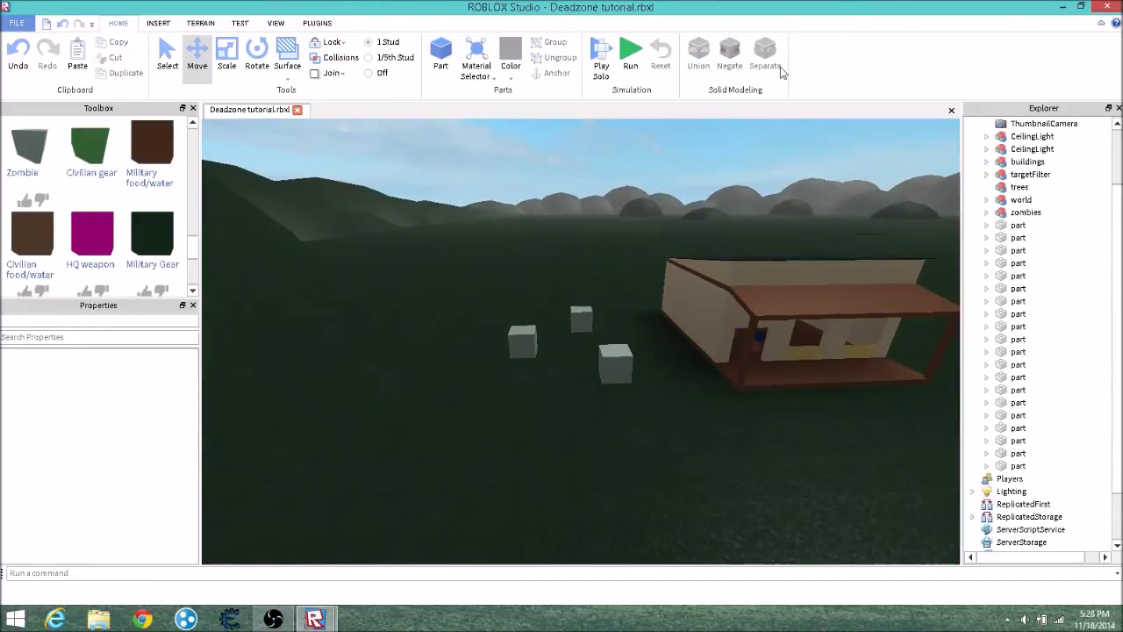
pyautogui.click(633, 50)
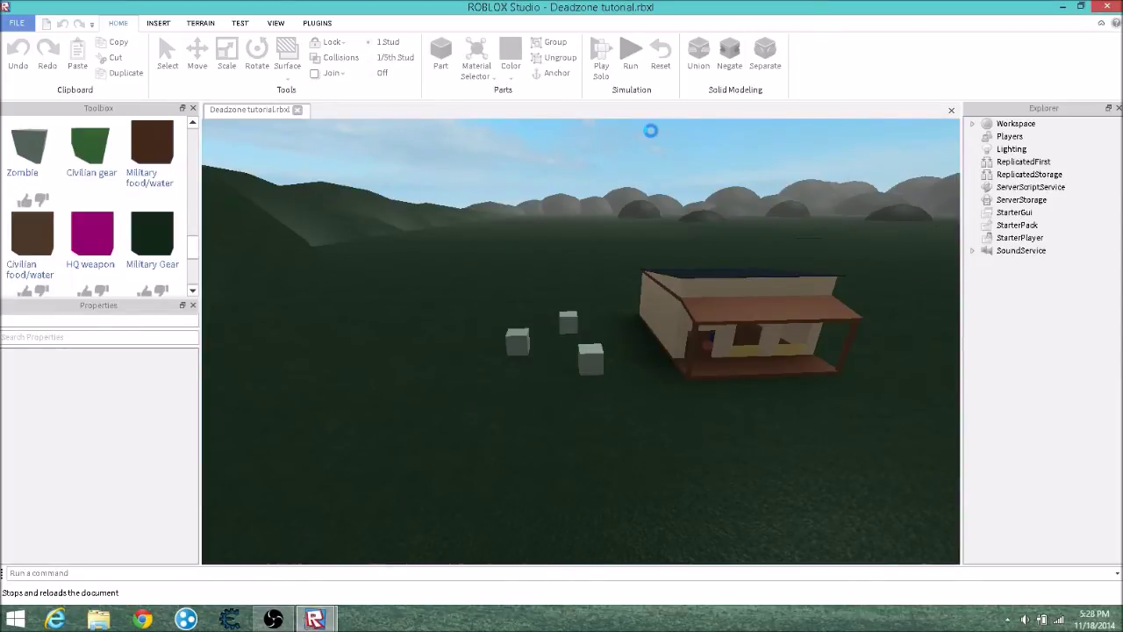
pyautogui.moveTo(182, 184); pyautogui.dragTo(181, 189)
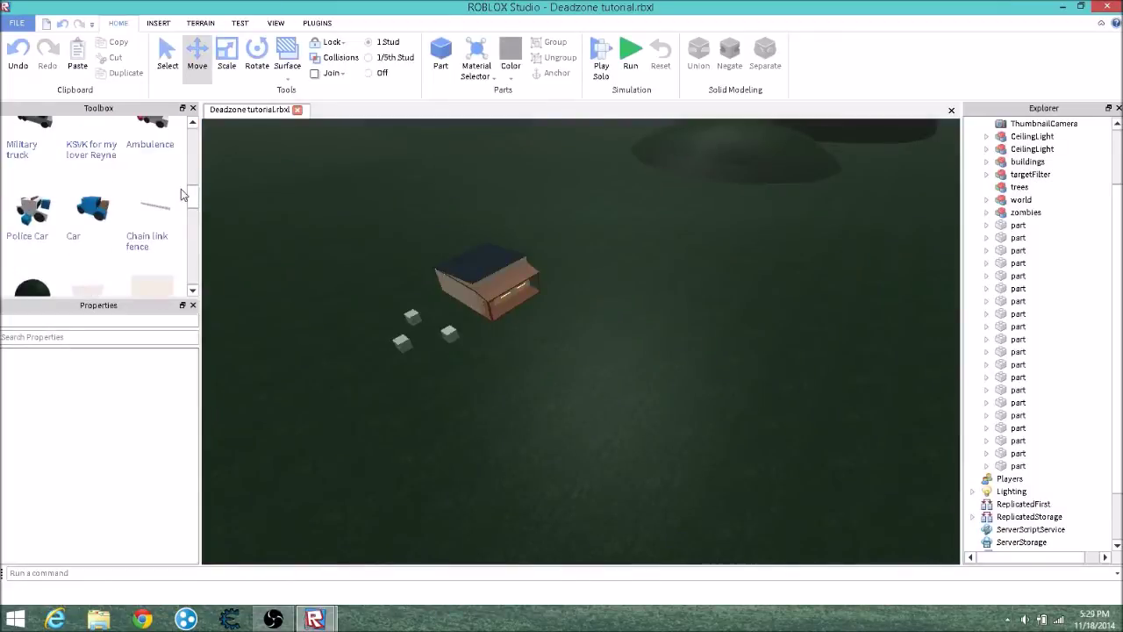
pyautogui.scroll(1, 70, 212)
pyautogui.moveTo(27, 209); pyautogui.dragTo(664, 355)
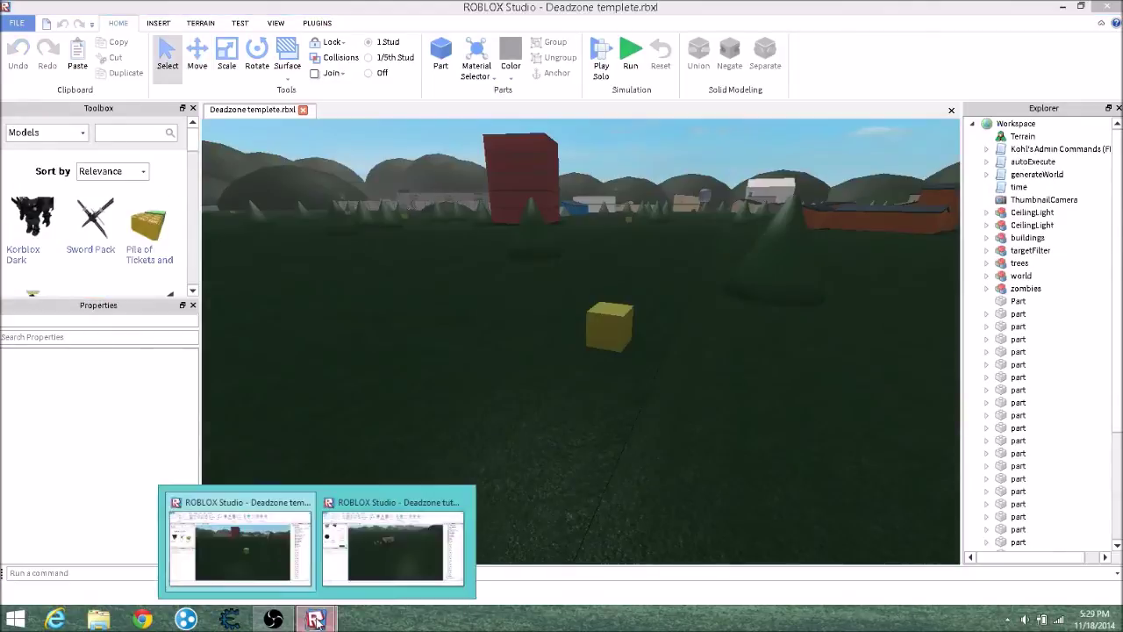
# Switch to the Deadzone templete place and examine the groups inside targetFilter's ignore model.
pyautogui.click(237, 538)
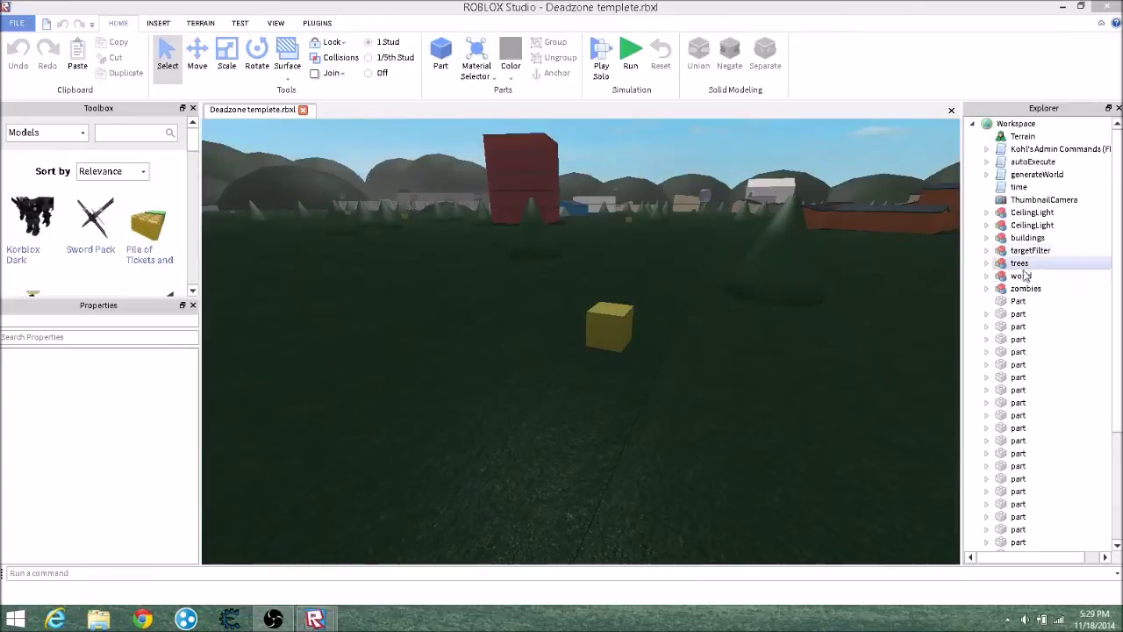
pyautogui.click(986, 251)
pyautogui.click(1001, 263)
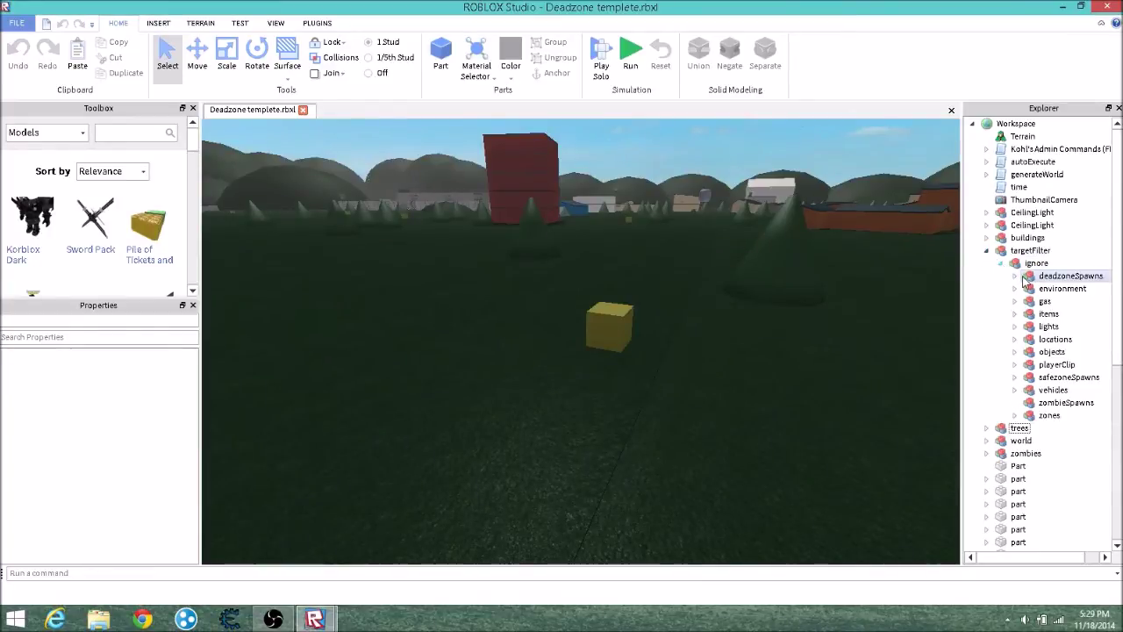
pyautogui.click(1001, 263)
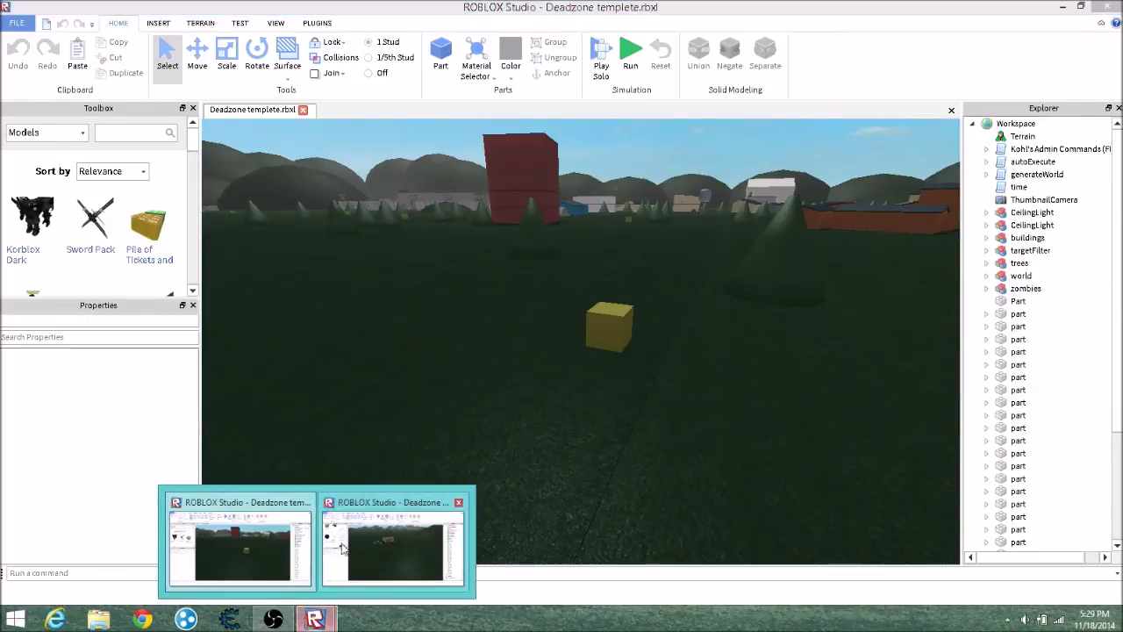
# Return to the Deadzone tutorial place and insert a Deadzone Spawn on the ground in front of the house.
pyautogui.click(395, 544)
pyautogui.moveTo(150, 214); pyautogui.dragTo(583, 205)
pyautogui.moveTo(612, 245); pyautogui.dragTo(623, 231, button='right')
pyautogui.press('w')
pyautogui.press('d')
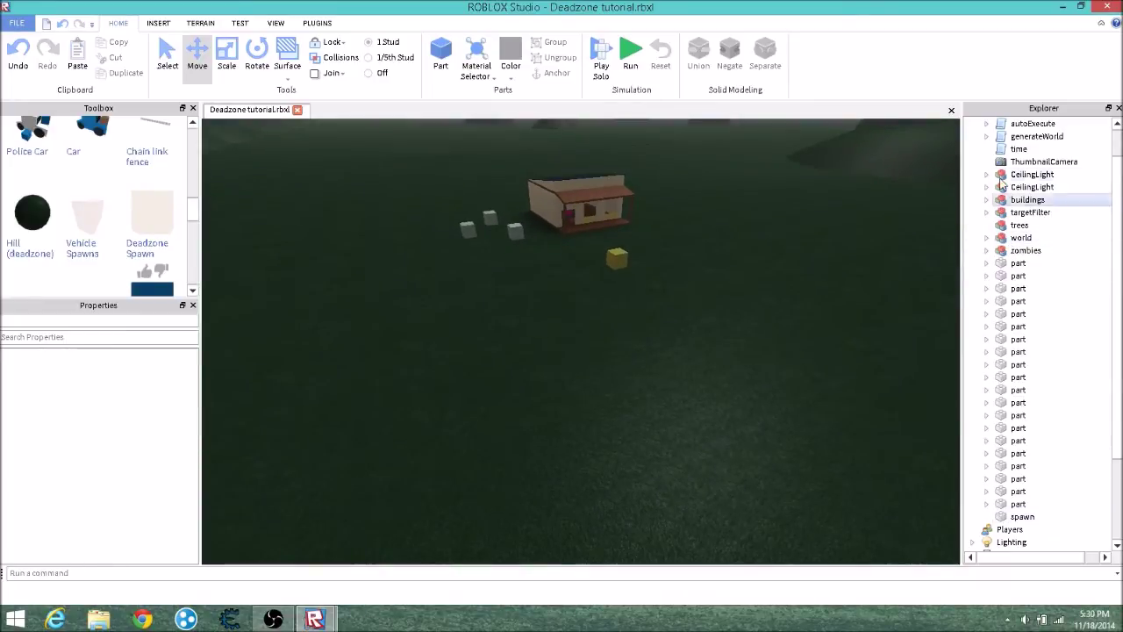
# Place the spawn part inside deadzoneSpawns in targetFilter's ignore model.
pyautogui.click(986, 212)
pyautogui.click(1001, 226)
pyautogui.scroll(-4, 1009, 474)
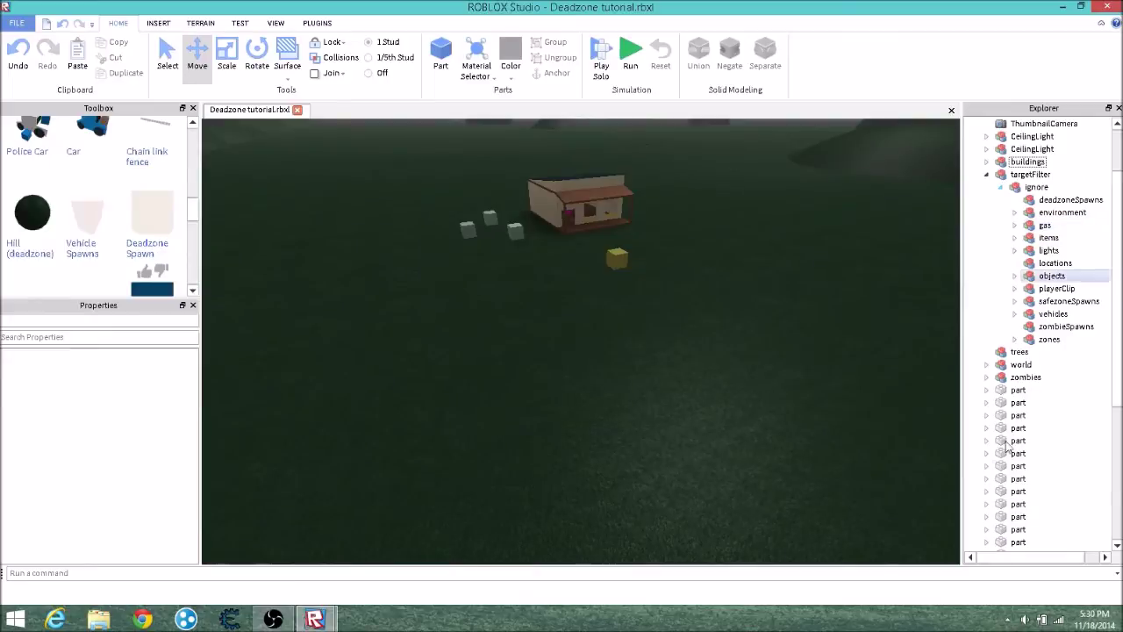
pyautogui.moveTo(1022, 529); pyautogui.dragTo(1051, 277)
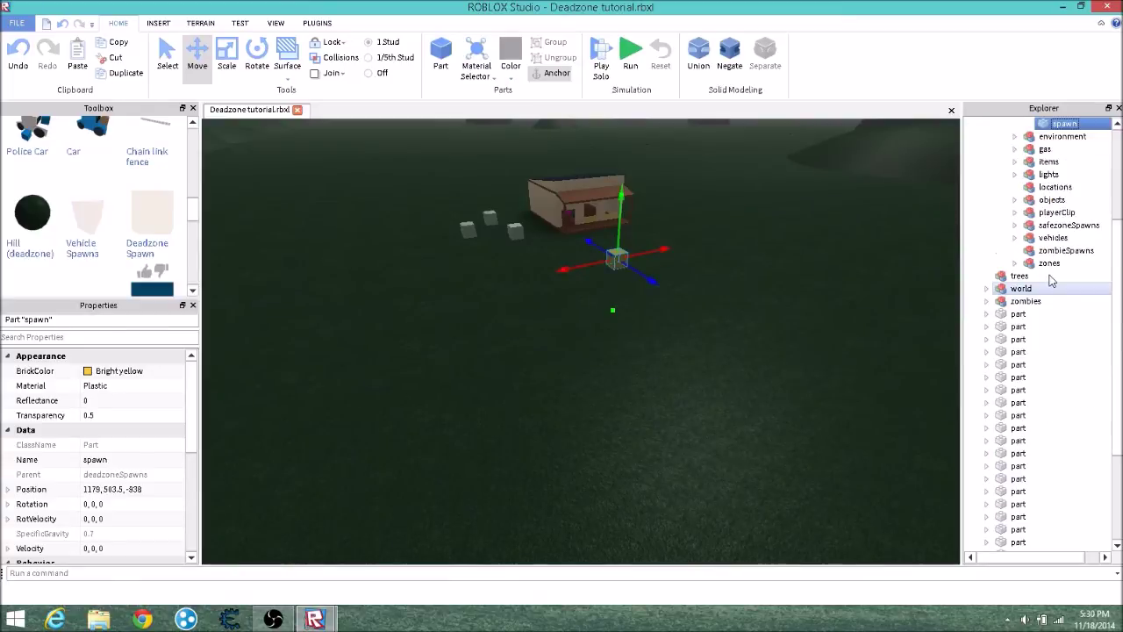
pyautogui.scroll(3, 1049, 275)
pyautogui.click(1014, 225)
# Examine the yellow deadzone spawn and its surroundings from several distances and angles.
pyautogui.moveTo(823, 263); pyautogui.dragTo(638, 322, button='right')
pyautogui.click(832, 285)
pyautogui.press('w')
pyautogui.press('w')
pyautogui.press('s')
pyautogui.scroll(3, 752, 296)
pyautogui.press('s')
pyautogui.scroll(-5, 700, 313)
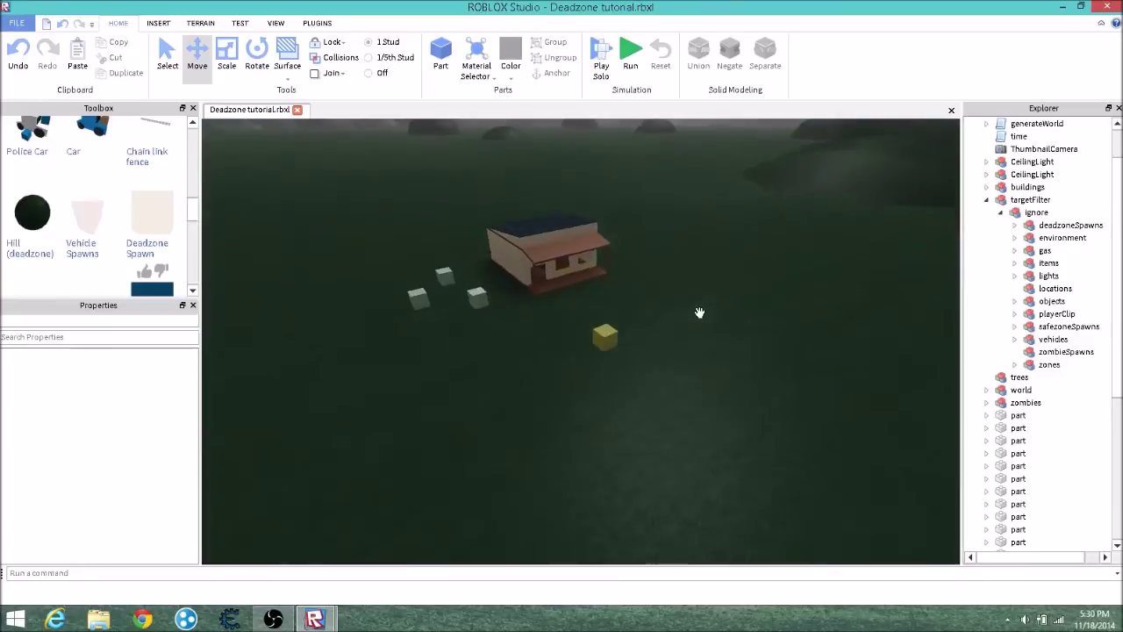
pyautogui.scroll(-6, 699, 313)
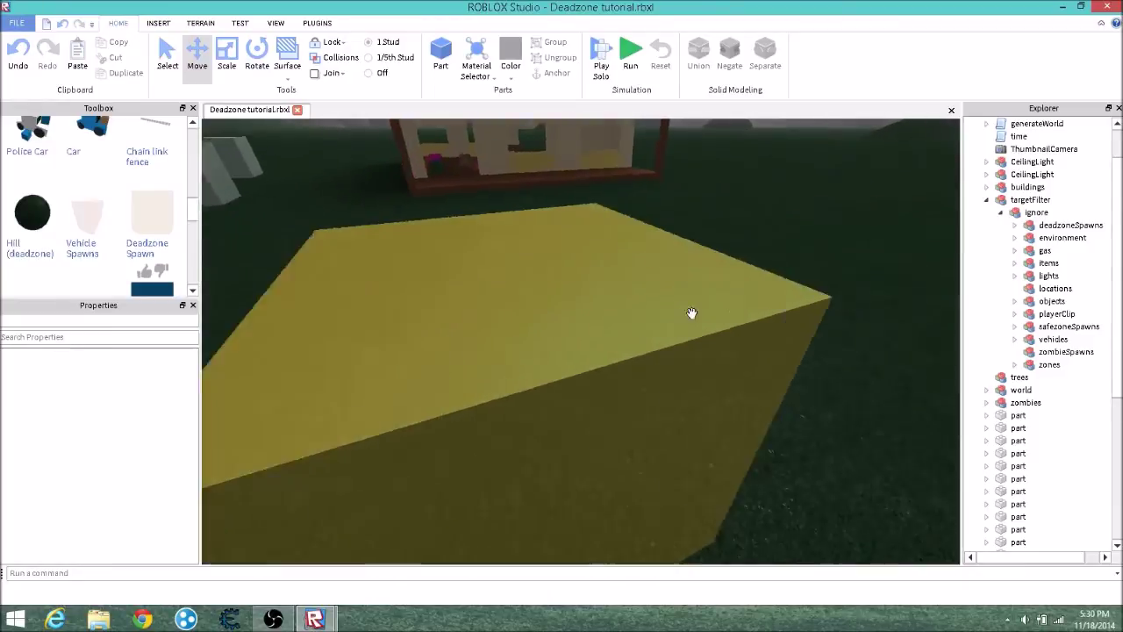
pyautogui.scroll(-8, 699, 312)
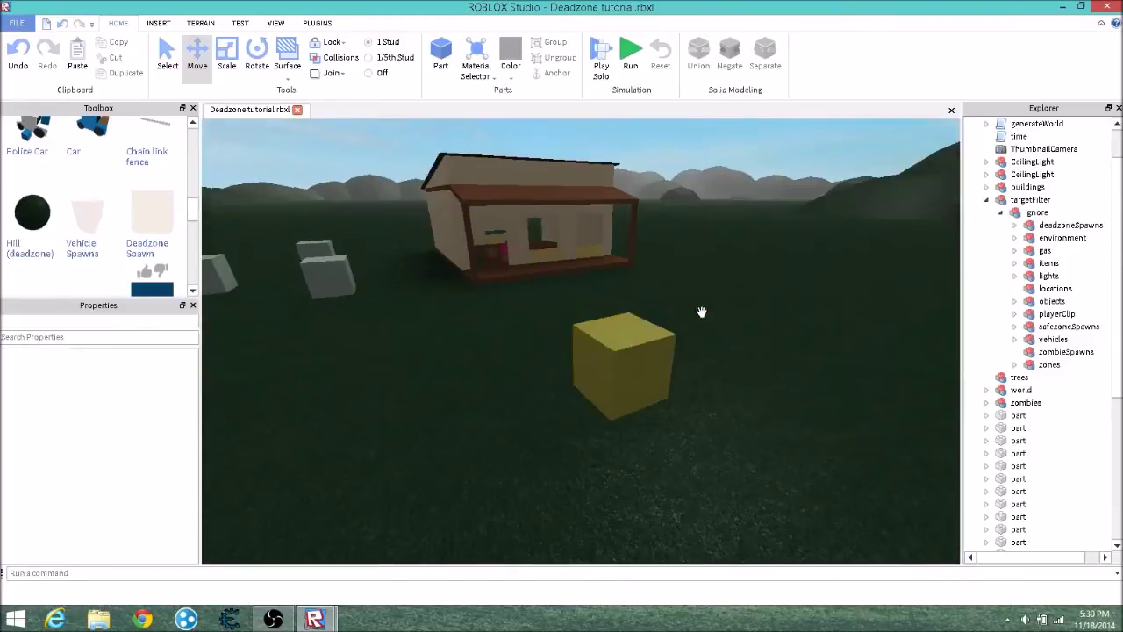
pyautogui.scroll(-4, 699, 313)
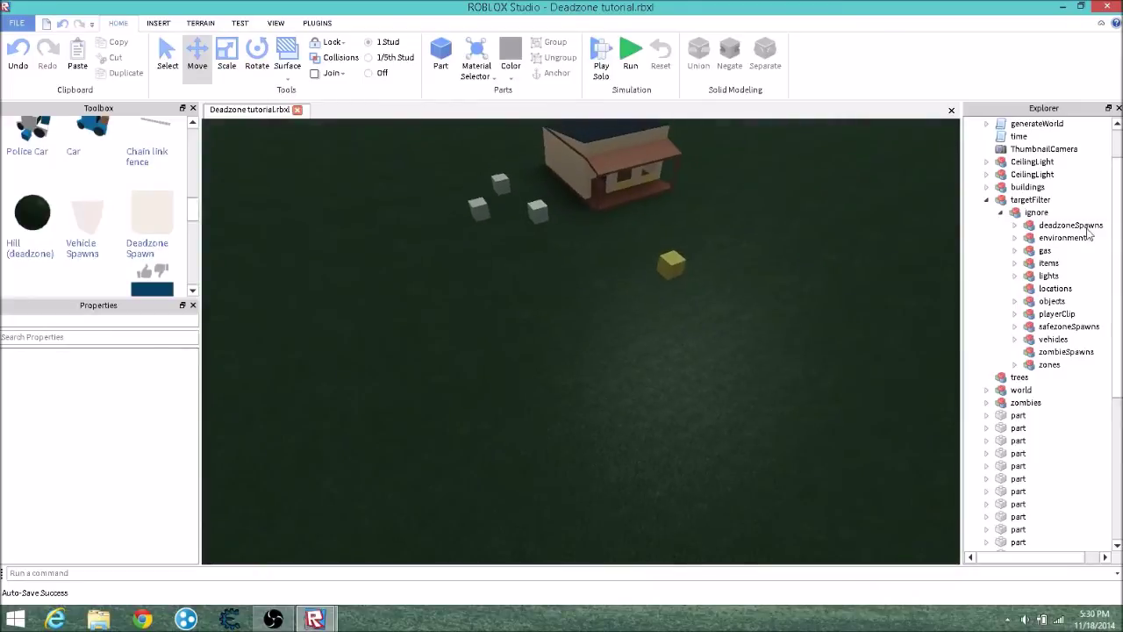
pyautogui.click(987, 201)
pyautogui.moveTo(844, 274)
pyautogui.mouseDown(button='right')
pyautogui.moveTo(840, 248)
pyautogui.moveTo(853, 272)
pyautogui.mouseUp(button='right')
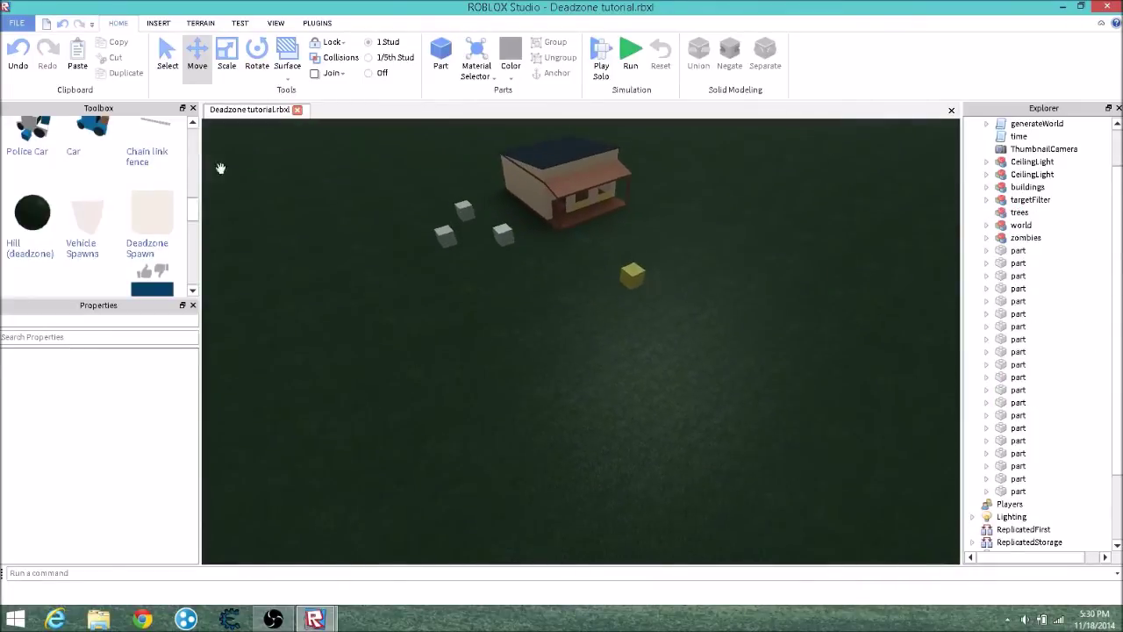
# Insert a Vehicle Spawns part on the ground near the yellow deadzone spawn and inspect its size and placement.
pyautogui.scroll(-1, 133, 208)
pyautogui.moveTo(83, 171); pyautogui.dragTo(697, 252)
pyautogui.scroll(8, 707, 266)
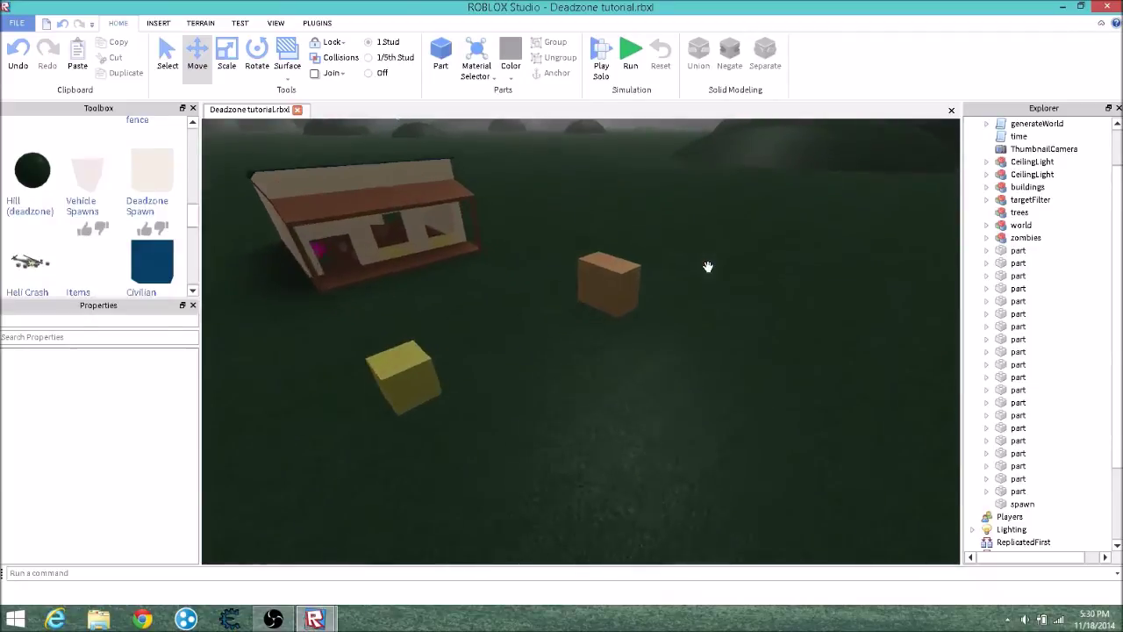
pyautogui.moveTo(708, 267); pyautogui.dragTo(706, 266, button='right')
pyautogui.scroll(-6, 707, 266)
pyautogui.click(659, 265)
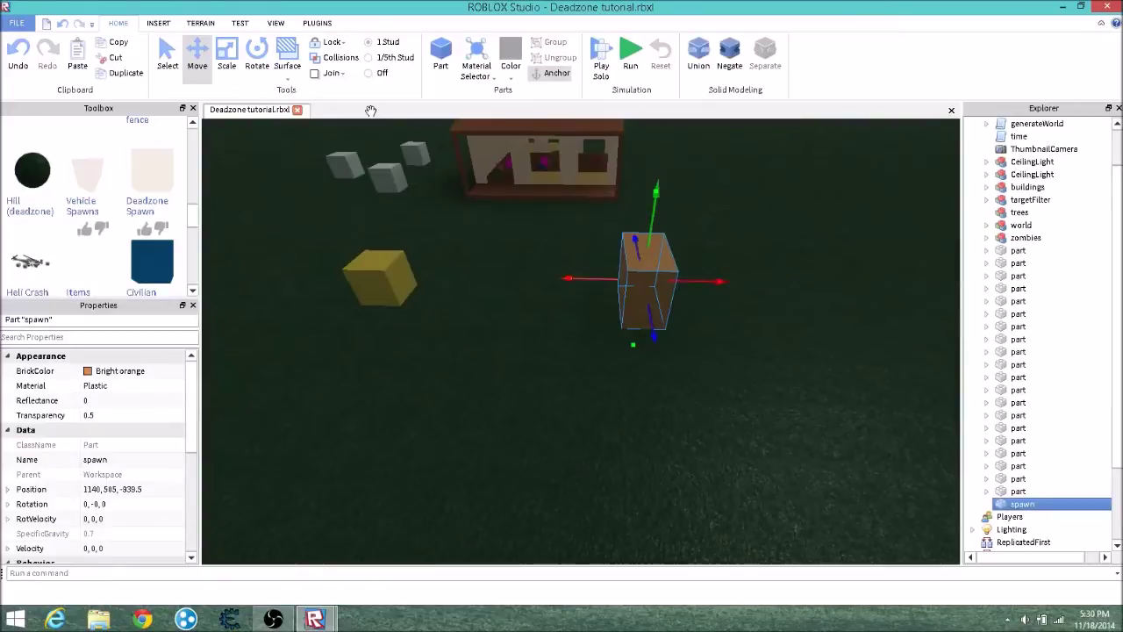
pyautogui.moveTo(712, 247)
pyautogui.mouseDown(button='right')
pyautogui.moveTo(620, 161)
pyautogui.moveTo(713, 246)
pyautogui.mouseUp(button='right')
pyautogui.click(712, 247)
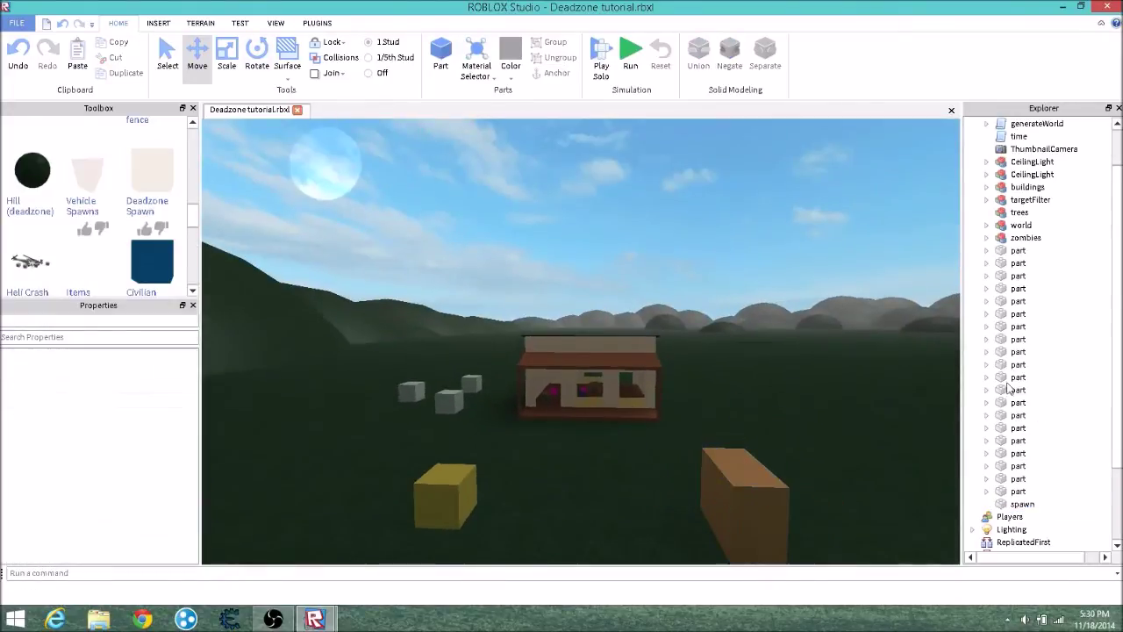
# Place the orange vehicle spawn part inside the spawns model under vehicles in targetFilter's ignore model.
pyautogui.click(986, 199)
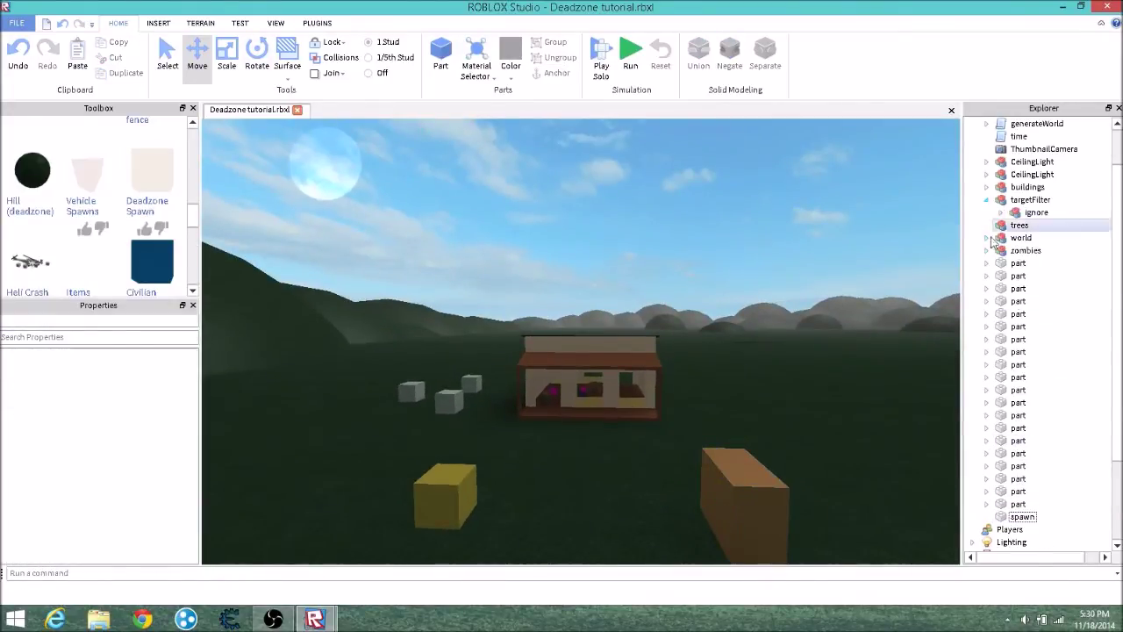
pyautogui.click(1001, 212)
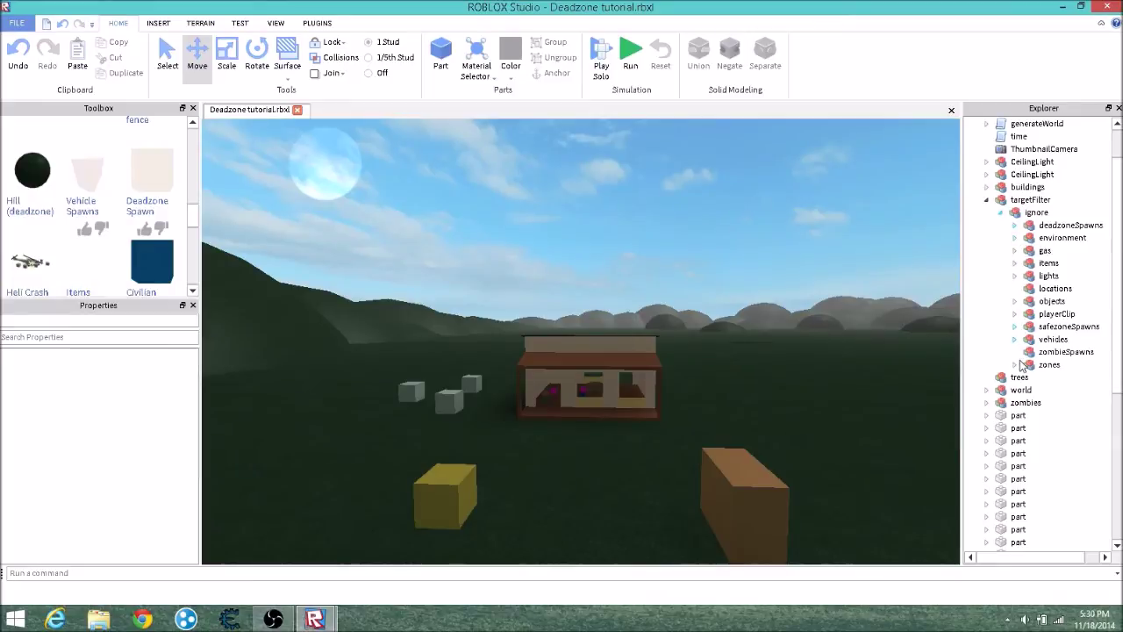
pyautogui.click(1015, 340)
pyautogui.scroll(-5, 1009, 373)
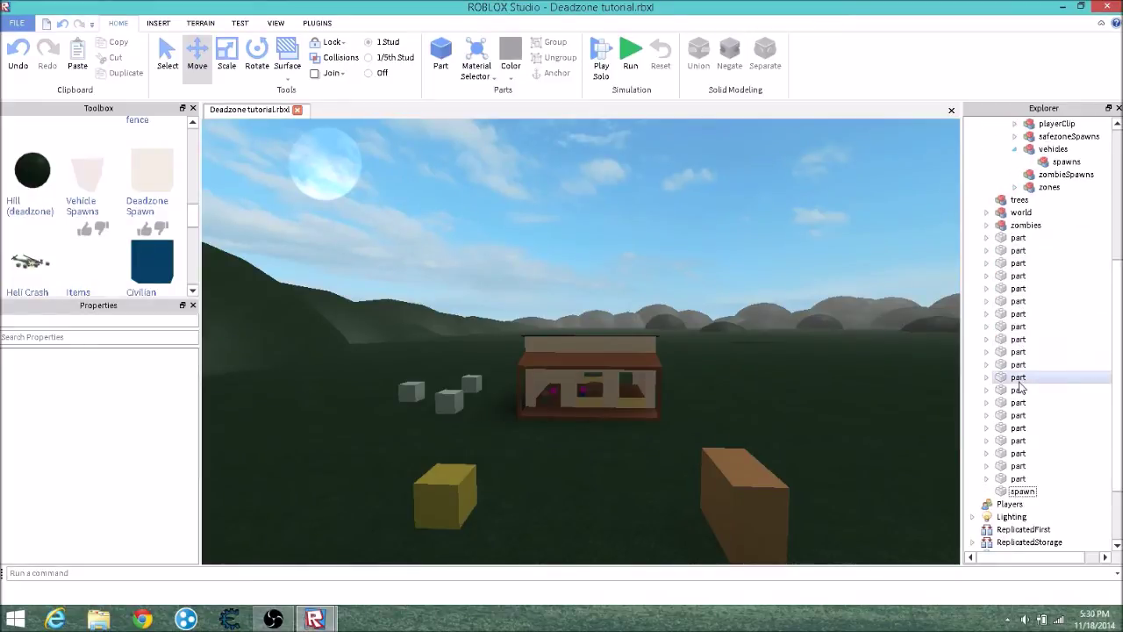
pyautogui.moveTo(1005, 493); pyautogui.dragTo(1051, 164)
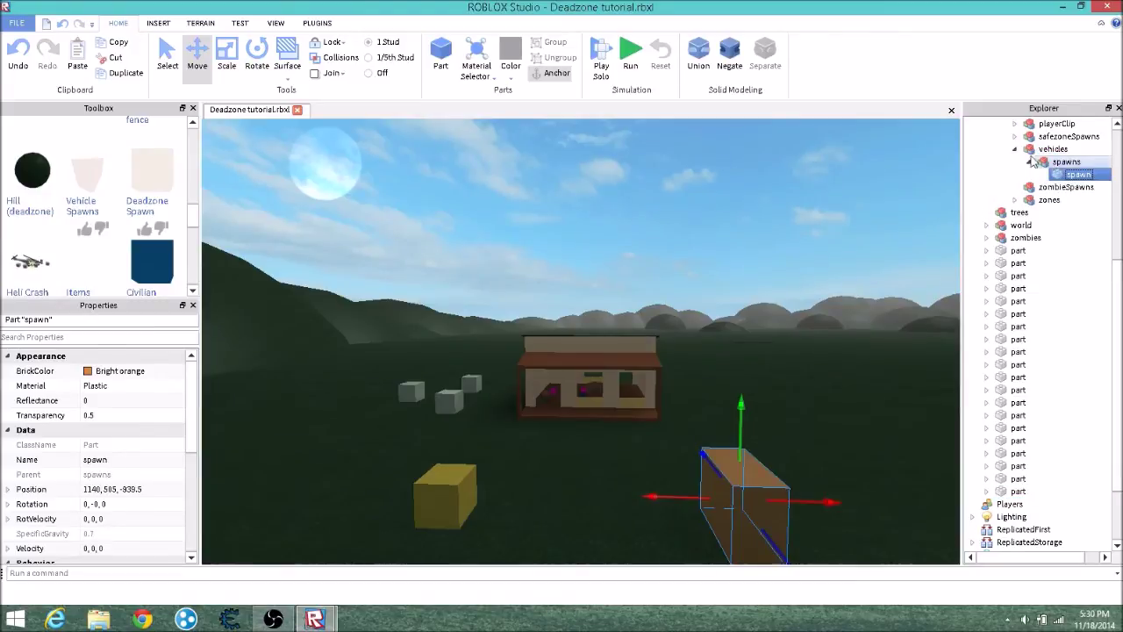
pyautogui.click(1015, 153)
pyautogui.moveTo(816, 285); pyautogui.dragTo(815, 259, button='right')
pyautogui.click(816, 261)
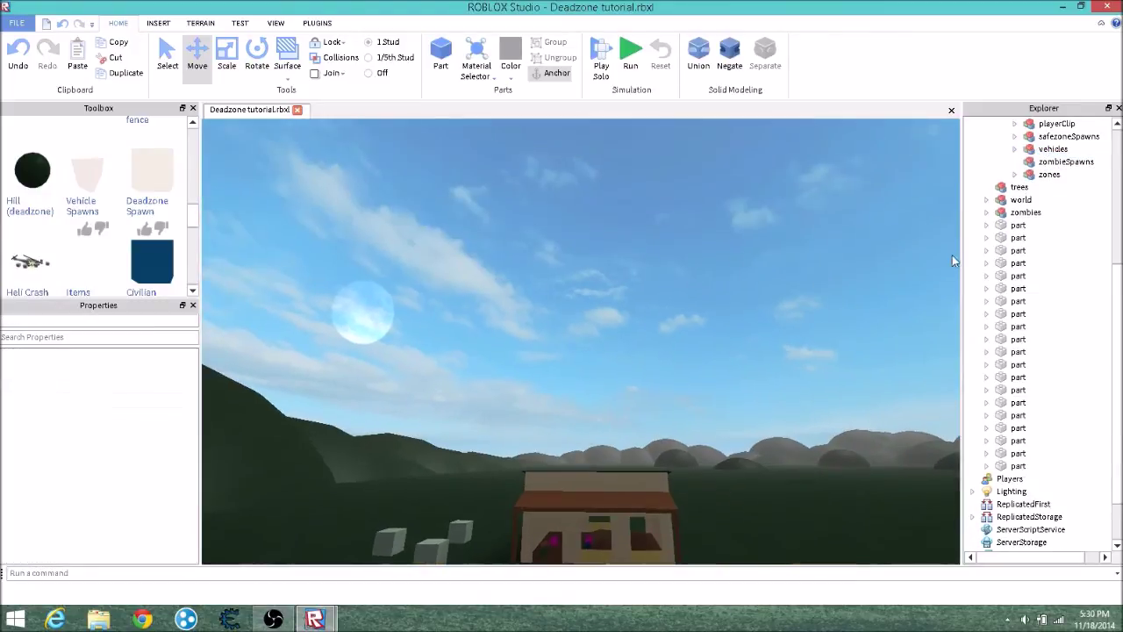
pyautogui.moveTo(1119, 258); pyautogui.dragTo(1120, 174)
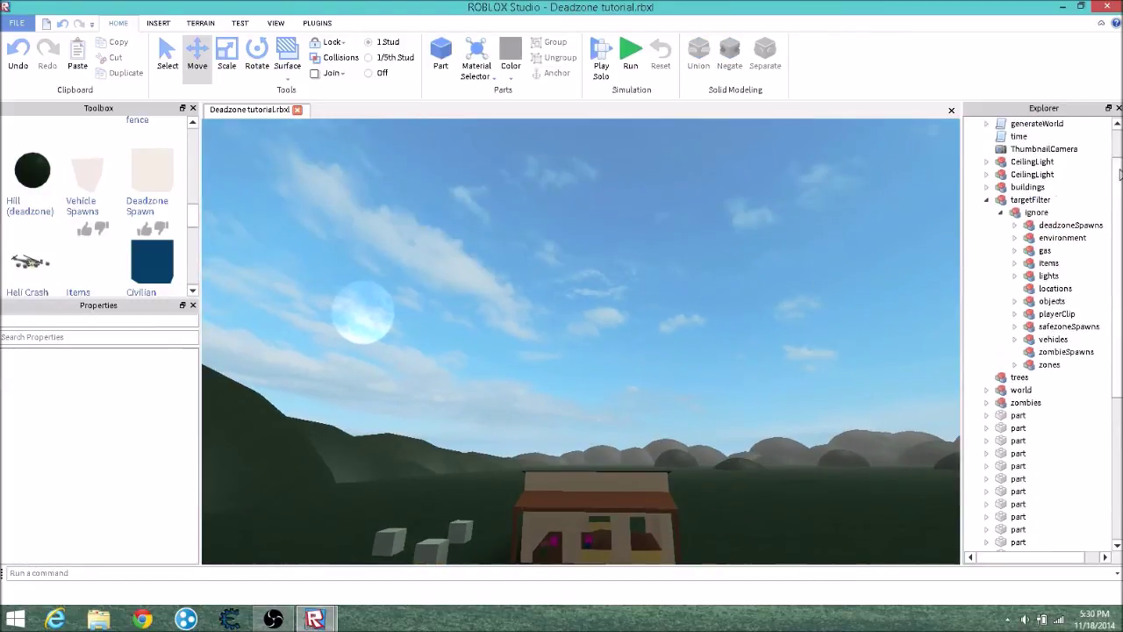
# Collapse the ignore and targetFilter groups and look through the saved models for the House.
pyautogui.click(1001, 213)
pyautogui.click(986, 200)
pyautogui.moveTo(910, 218); pyautogui.dragTo(633, 223, button='right')
pyautogui.scroll(-9, 62, 219)
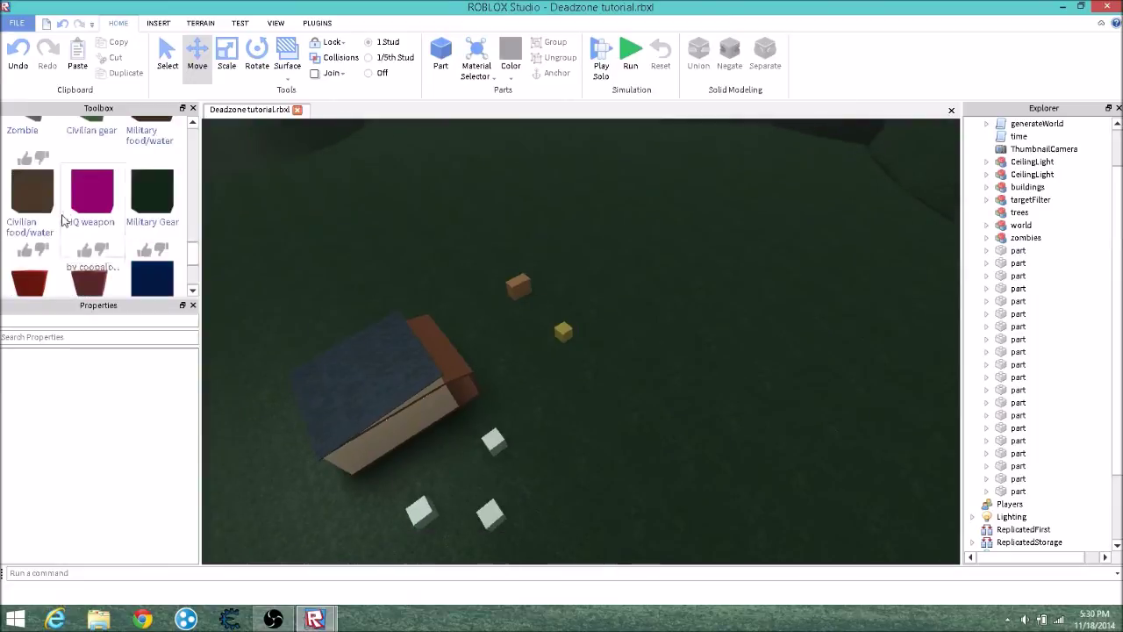
pyautogui.scroll(12, 67, 215)
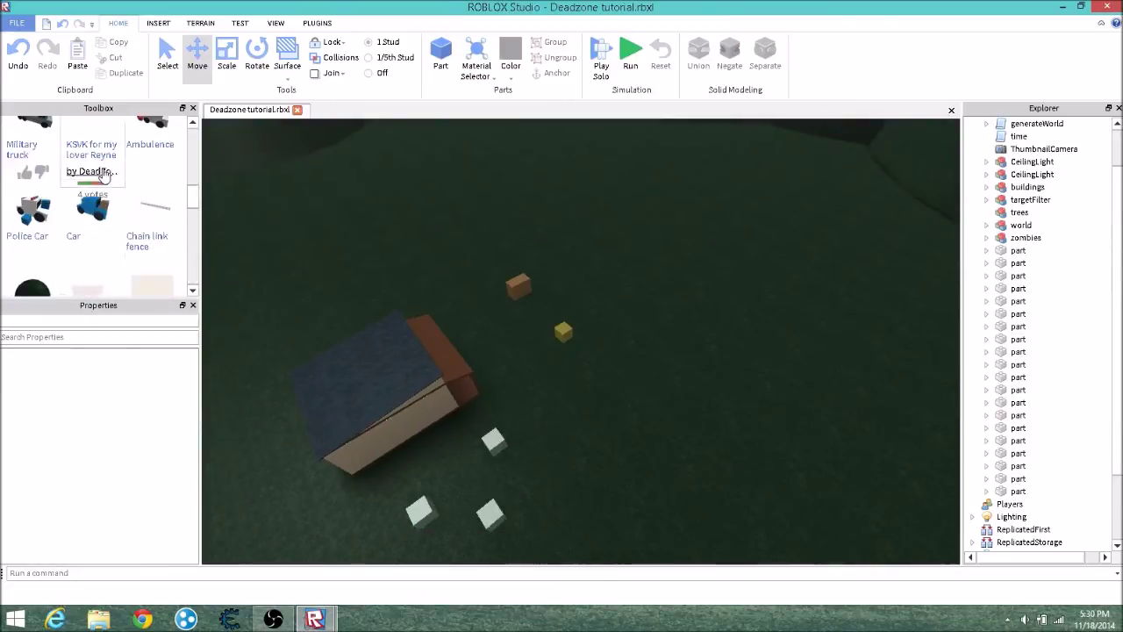
pyautogui.scroll(3, 105, 204)
pyautogui.scroll(1, 122, 198)
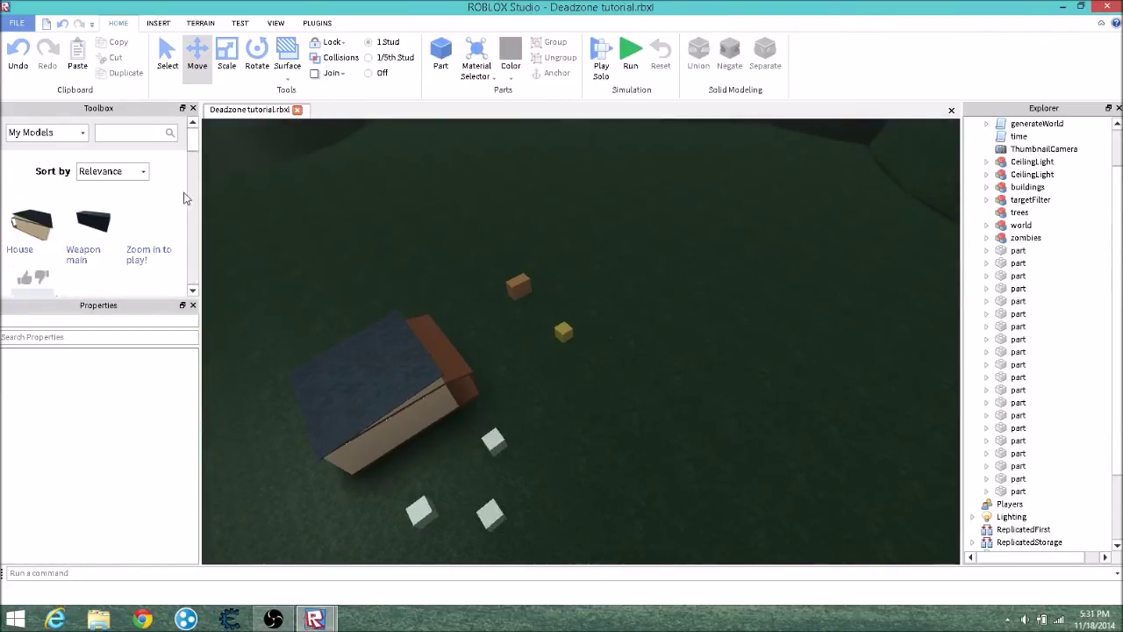
# Examine the ground around the existing house, the white blocks and the yellow and orange spawn parts.
pyautogui.moveTo(356, 201); pyautogui.dragTo(356, 201, button='right')
pyautogui.press('w')
pyautogui.press('d')
pyautogui.press('d')
pyautogui.press('w')
pyautogui.press('s')
pyautogui.press('a')
pyautogui.press('s')
pyautogui.press('d')
pyautogui.moveTo(635, 253); pyautogui.dragTo(634, 254, button='right')
pyautogui.press('w')
pyautogui.press('s')
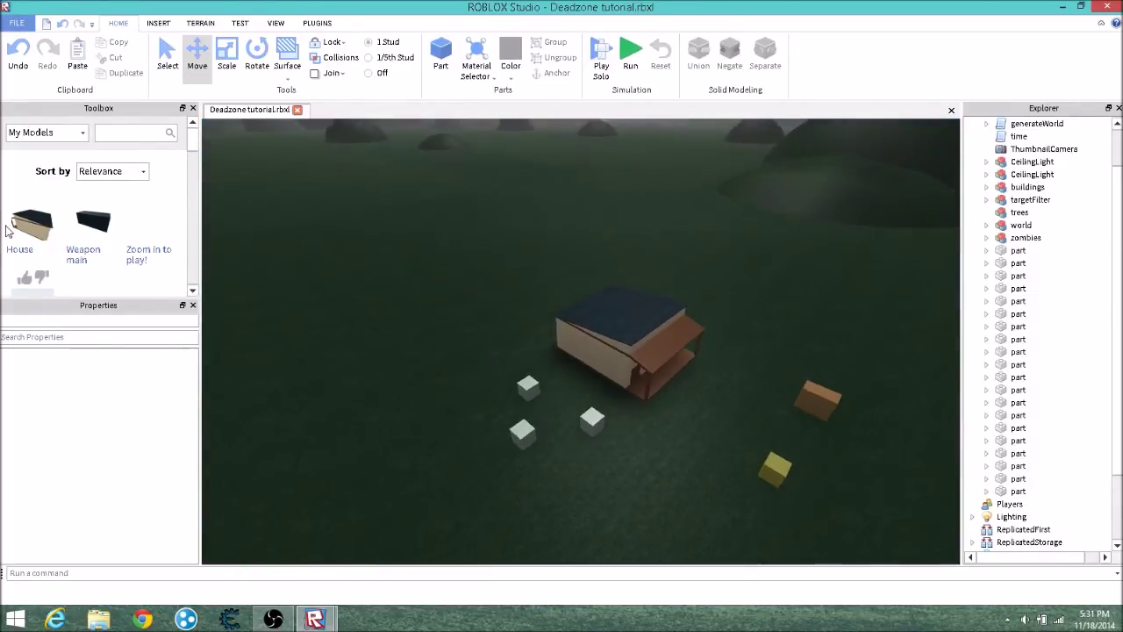
# Insert a second house on the ground behind the first one and place it inside the buildings group.
pyautogui.moveTo(19, 228); pyautogui.dragTo(466, 298)
pyautogui.moveTo(1022, 200); pyautogui.dragTo(1025, 188)
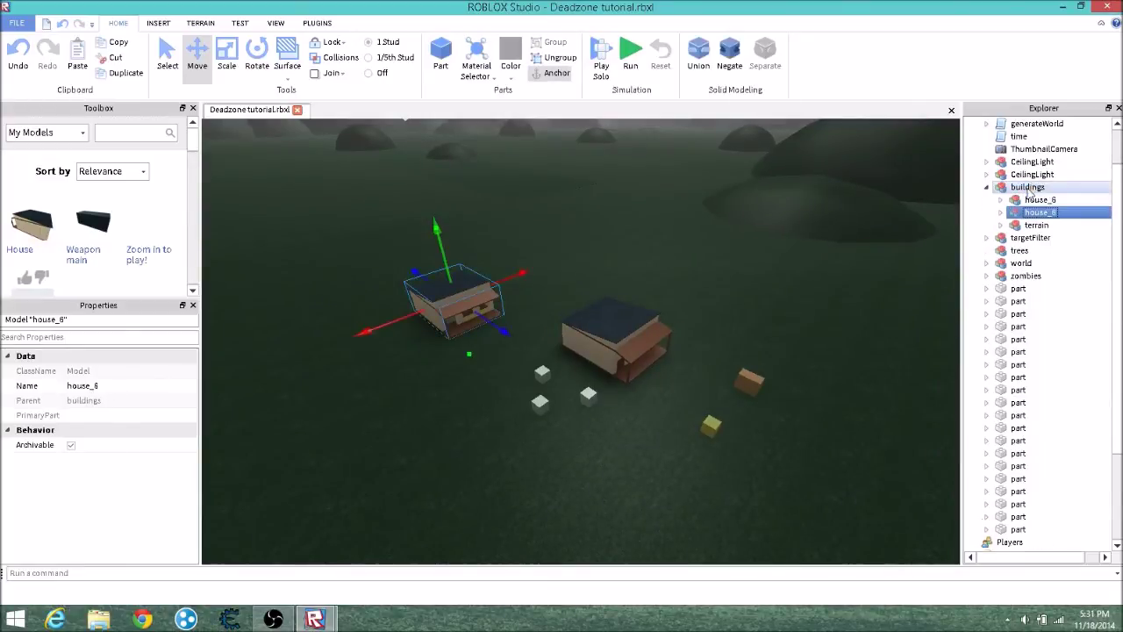
pyautogui.click(1002, 214)
pyautogui.click(1002, 216)
pyautogui.click(986, 187)
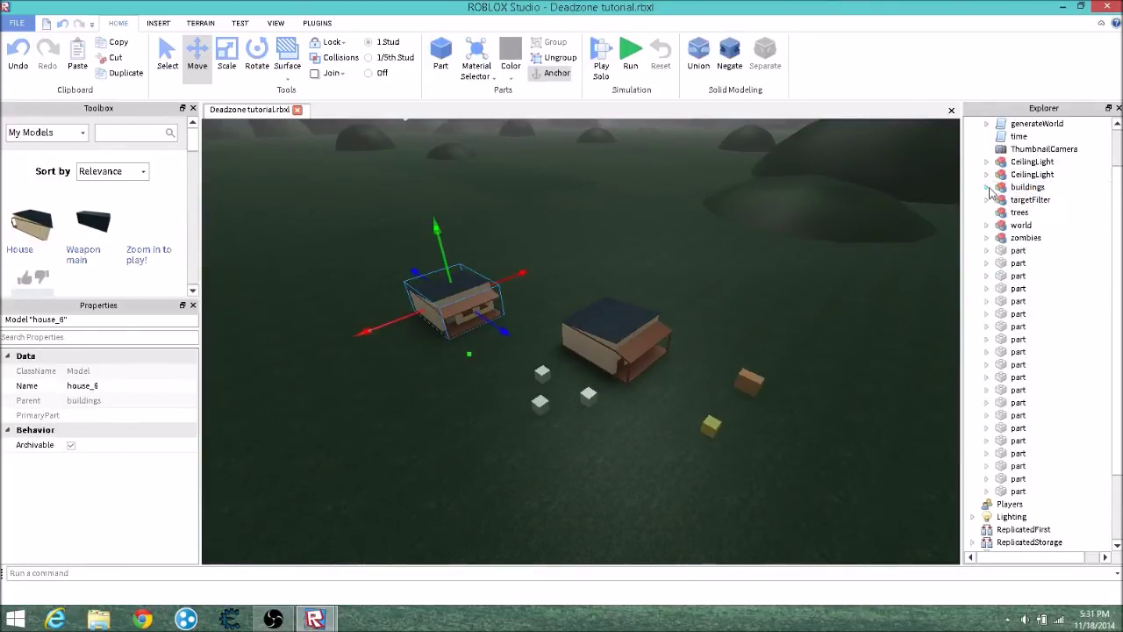
pyautogui.moveTo(829, 226); pyautogui.dragTo(807, 217, button='right')
pyautogui.click(807, 217)
# Switch to the Deadzone template place and examine the contents of the ac-130 model in its buildings group.
pyautogui.moveTo(314, 619)
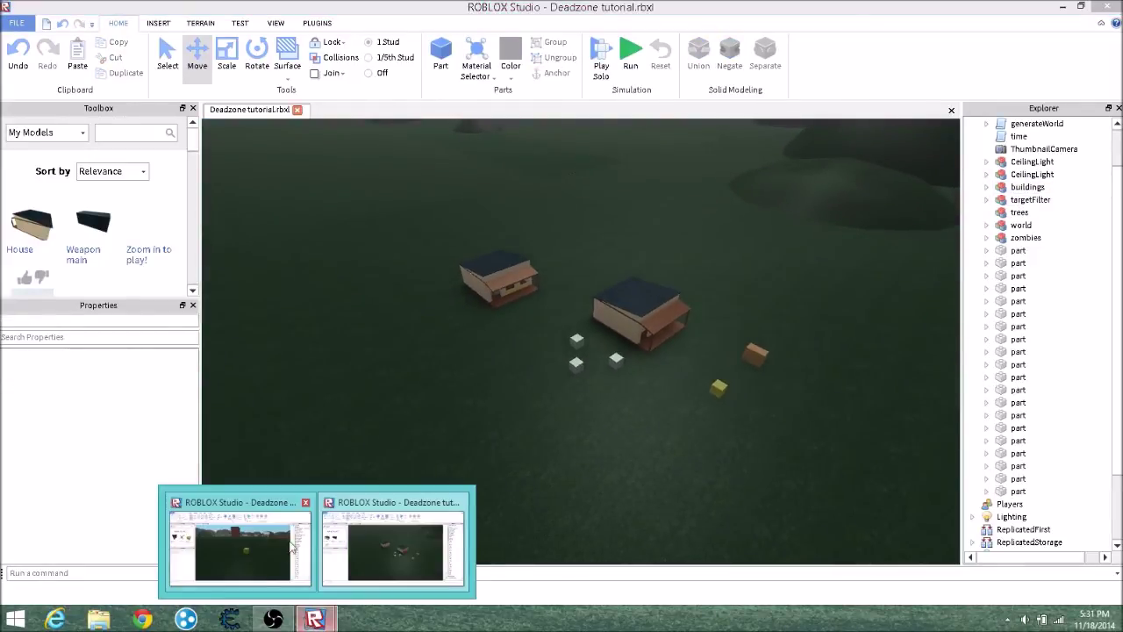
pyautogui.click(272, 558)
pyautogui.scroll(2, 577, 250)
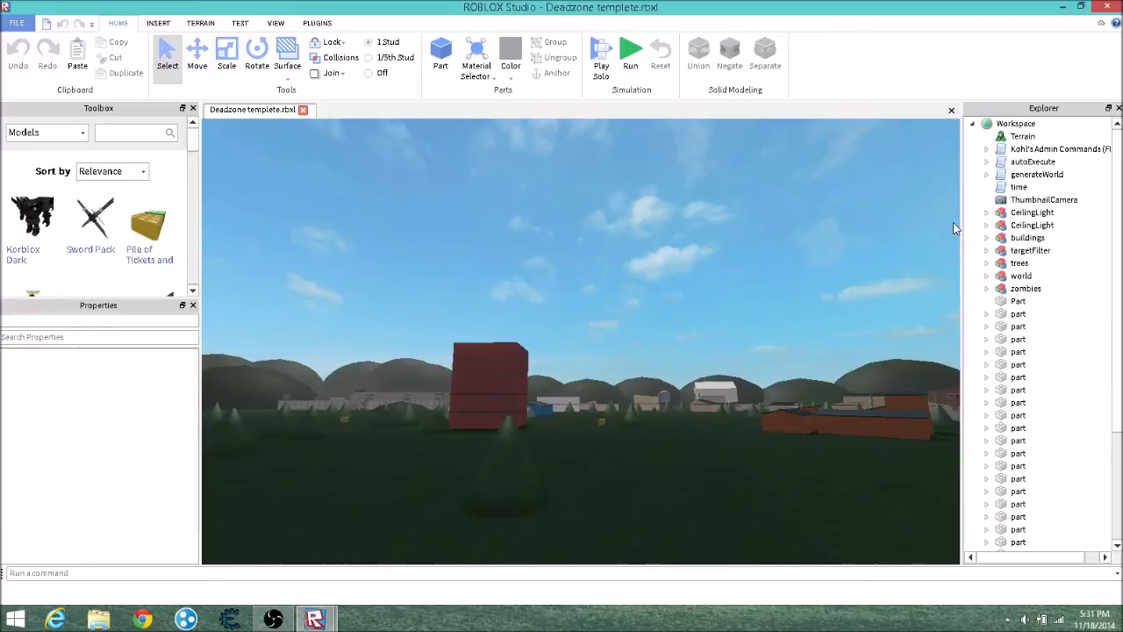
pyautogui.click(986, 238)
pyautogui.click(1001, 250)
pyautogui.click(1000, 251)
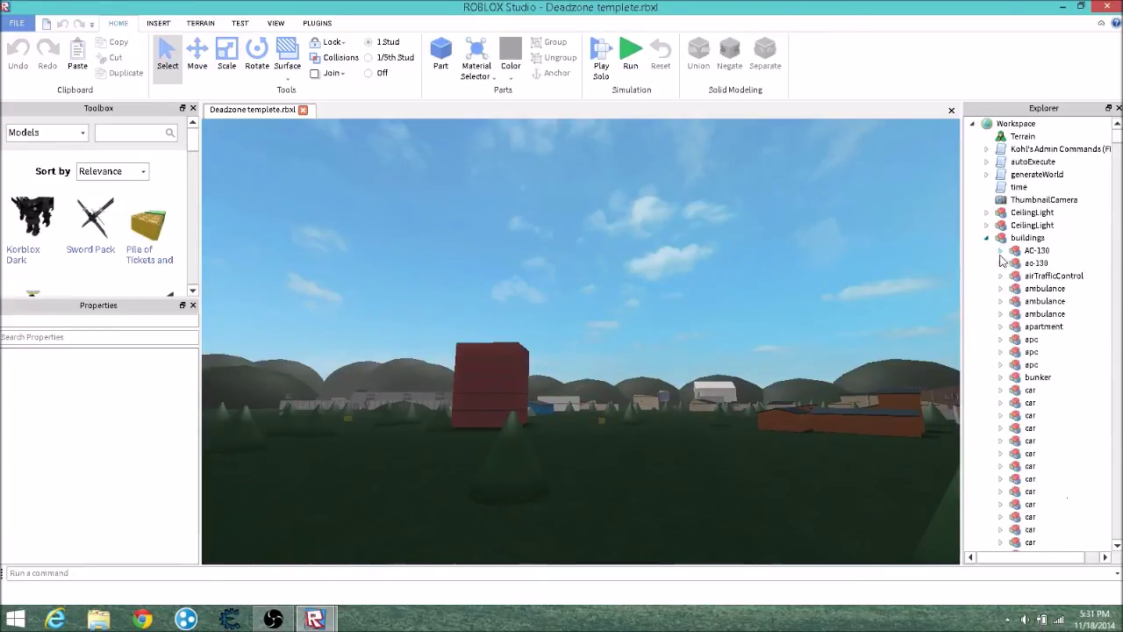
pyautogui.click(1001, 263)
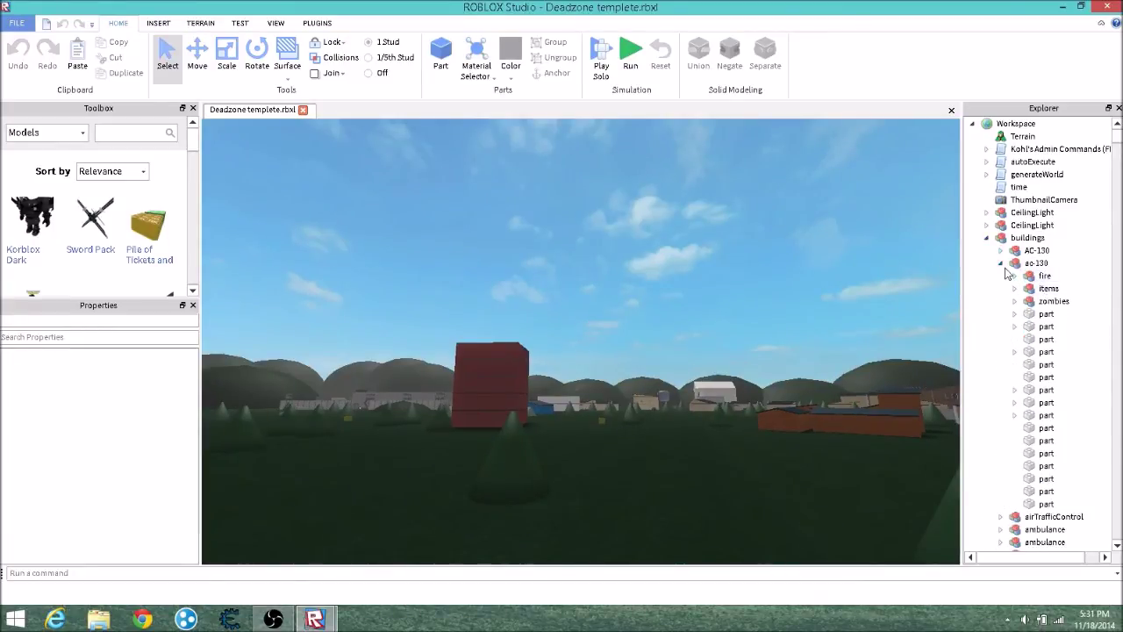
pyautogui.click(1001, 263)
# Examine the items group inside the second apc model and collapse the buildings group again.
pyautogui.click(1007, 351)
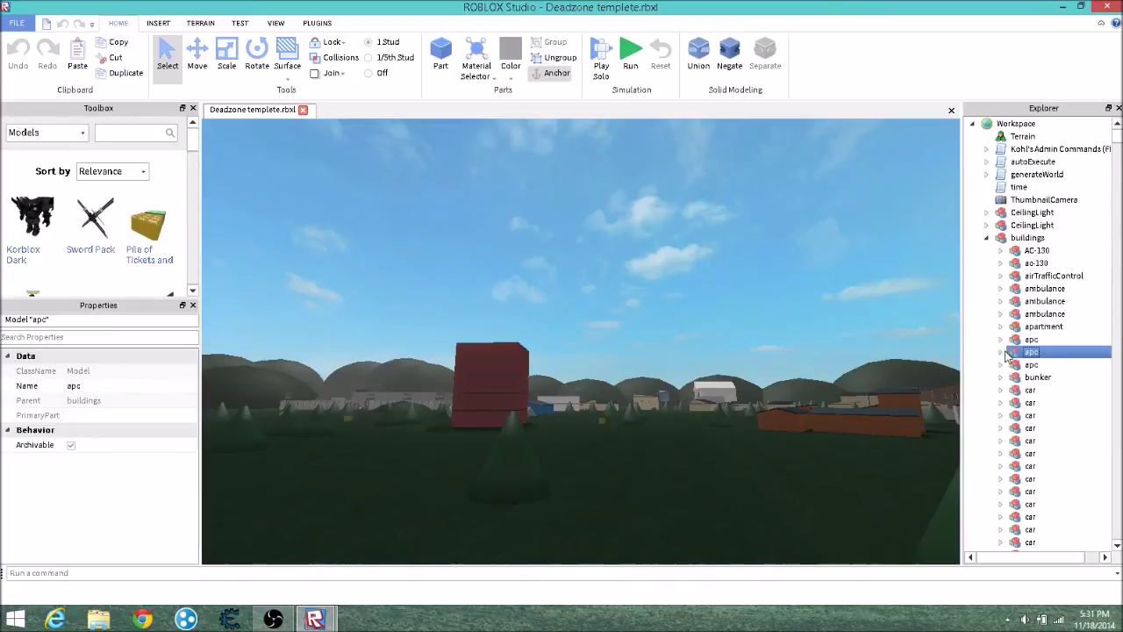
pyautogui.click(1001, 352)
pyautogui.click(1018, 365)
pyautogui.click(1014, 365)
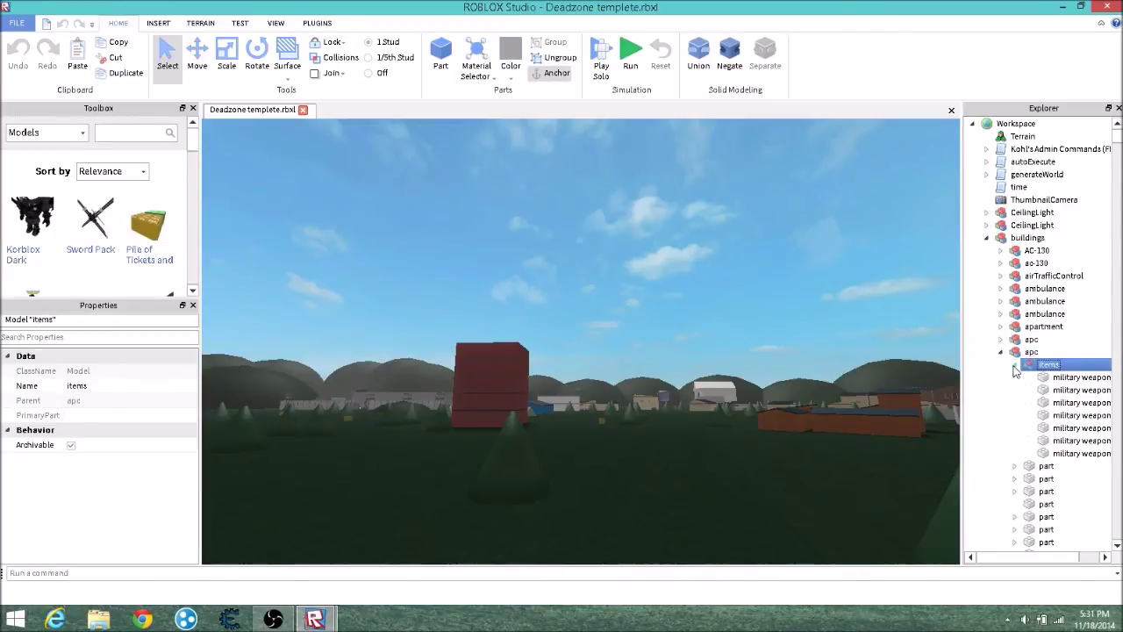
pyautogui.click(1001, 352)
pyautogui.click(986, 237)
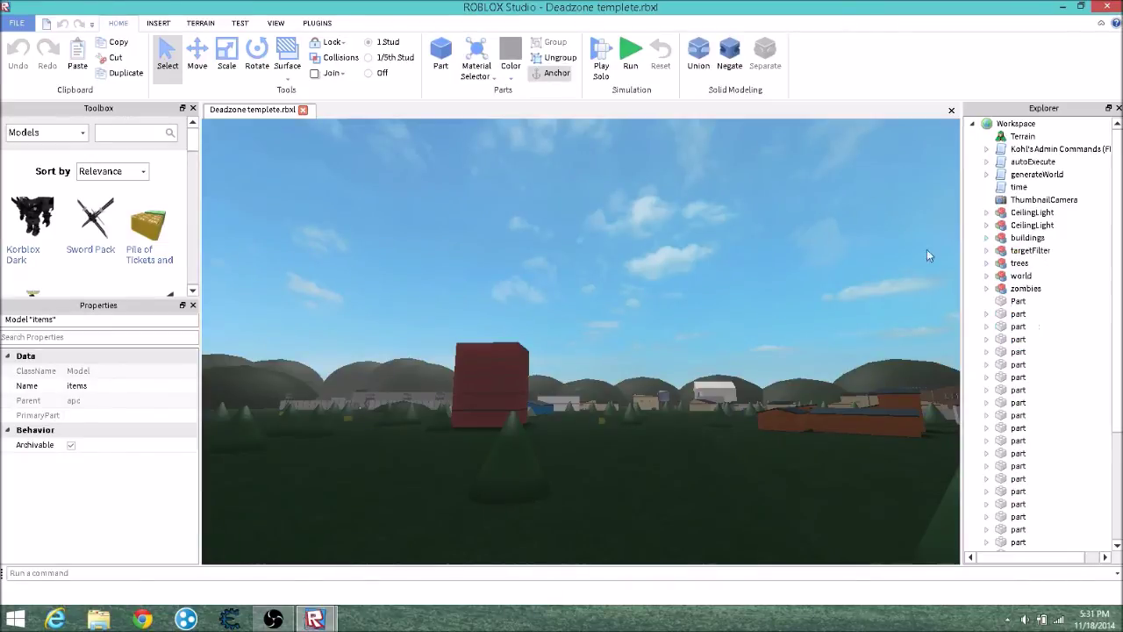
pyautogui.moveTo(927, 249); pyautogui.dragTo(894, 250, button='right')
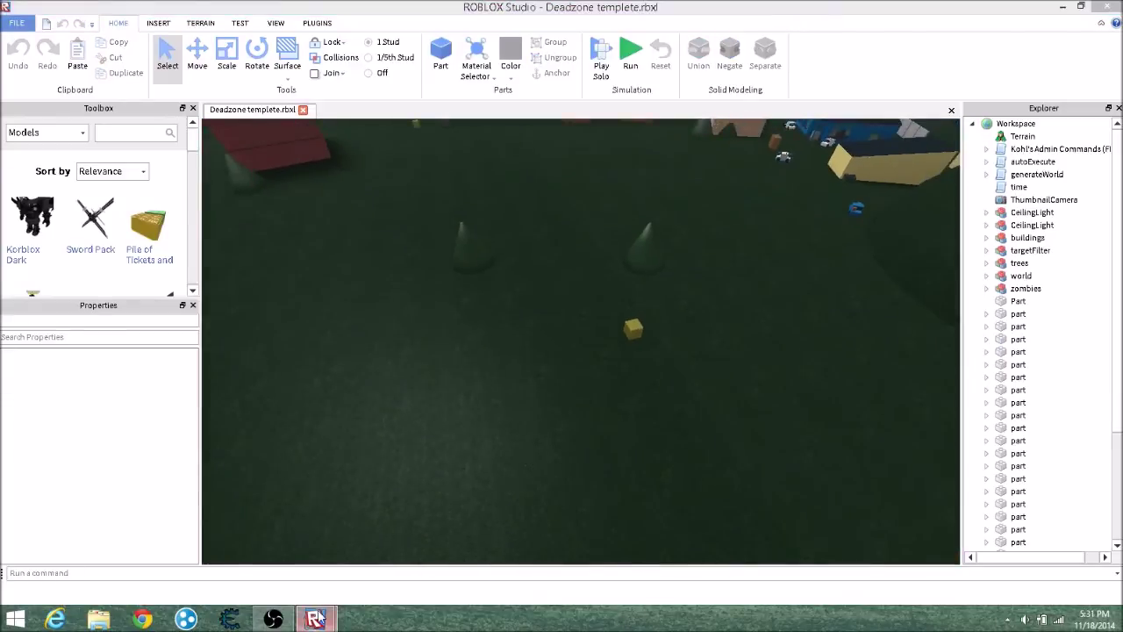
# Switch back to the Deadzone tutorial place and delete the second house_6 model from the buildings group.
pyautogui.click(359, 544)
pyautogui.moveTo(551, 309); pyautogui.dragTo(544, 316, button='right')
pyautogui.press('w')
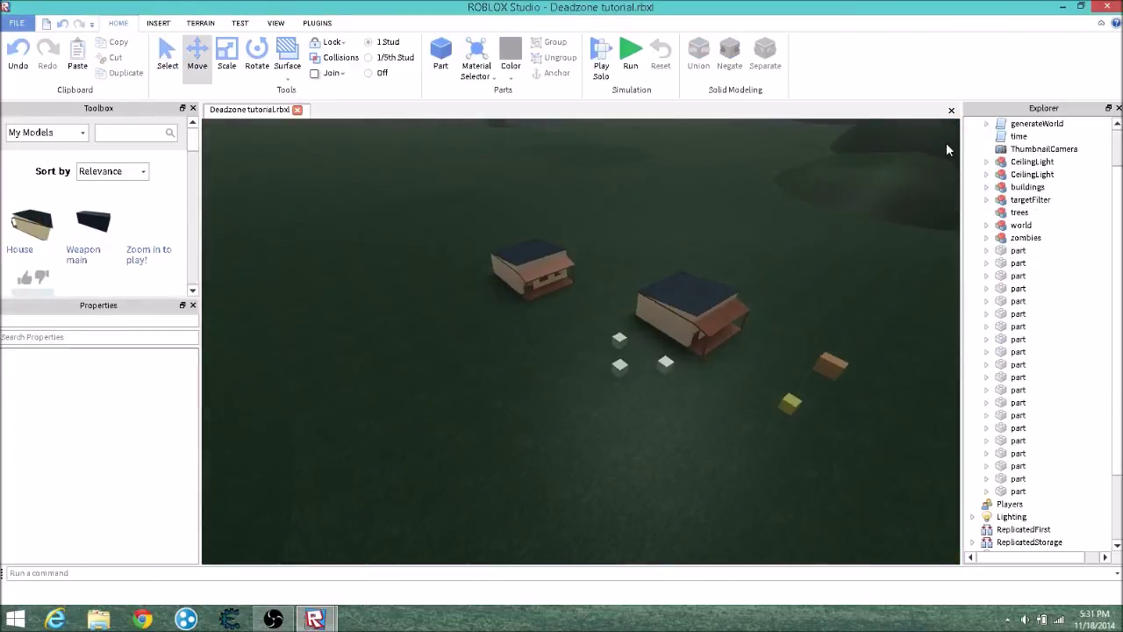
pyautogui.doubleClick(1001, 187)
pyautogui.click(1035, 200)
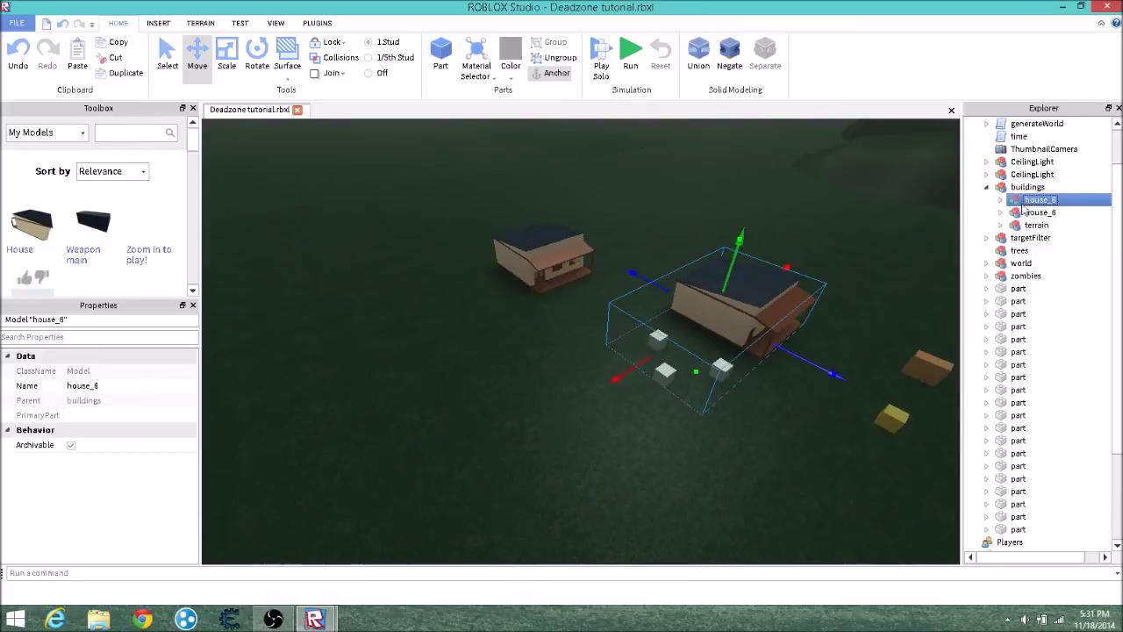
pyautogui.click(1035, 213)
pyautogui.rightClick(1036, 213)
pyautogui.click(1016, 283)
# Examine the remaining house's surroundings, its porch with the item blocks inside, and the white blocks beside it.
pyautogui.moveTo(885, 287); pyautogui.dragTo(856, 277, button='middle')
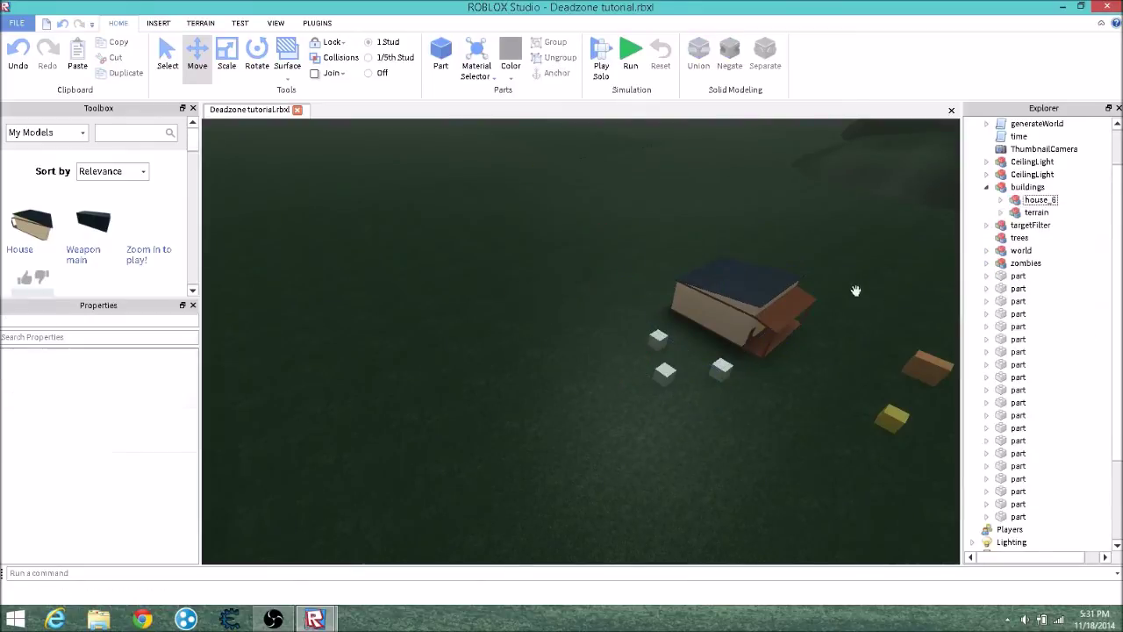
pyautogui.moveTo(856, 278); pyautogui.dragTo(855, 291, button='right')
pyautogui.scroll(5, 854, 290)
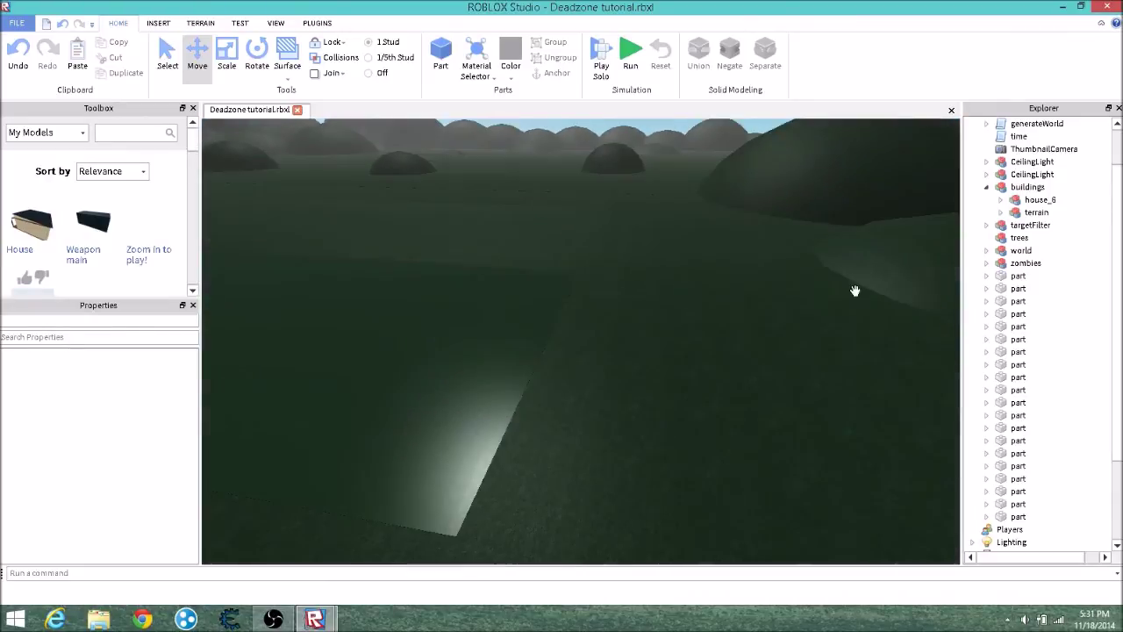
pyautogui.moveTo(854, 290); pyautogui.dragTo(787, 286, button='right')
pyautogui.press('w')
pyautogui.press('a')
pyautogui.press('s')
pyautogui.press('w')
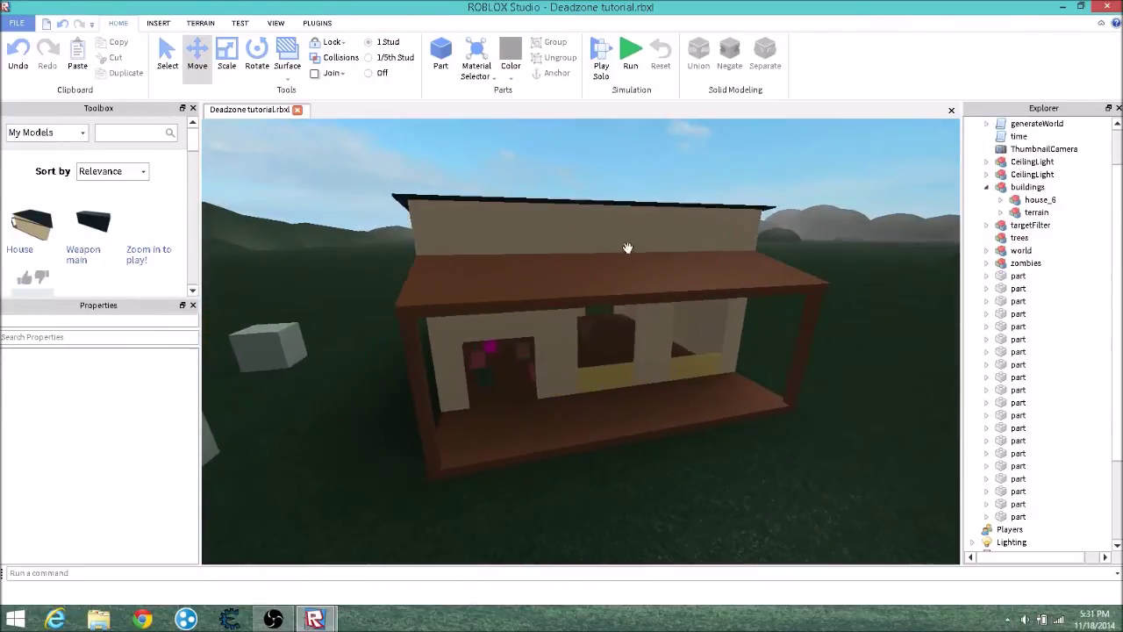
pyautogui.moveTo(556, 261); pyautogui.dragTo(693, 306, button='right')
pyautogui.press('s')
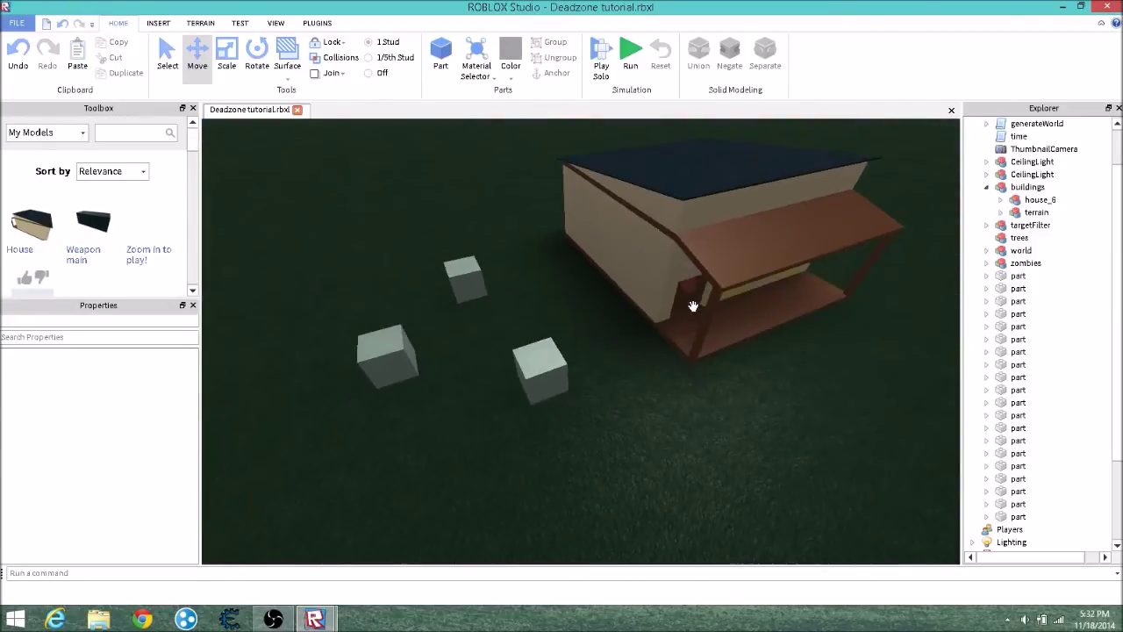
# Examine the map layout from far away and close up, covering the hills, house and spawn parts.
pyautogui.scroll(-10, 693, 306)
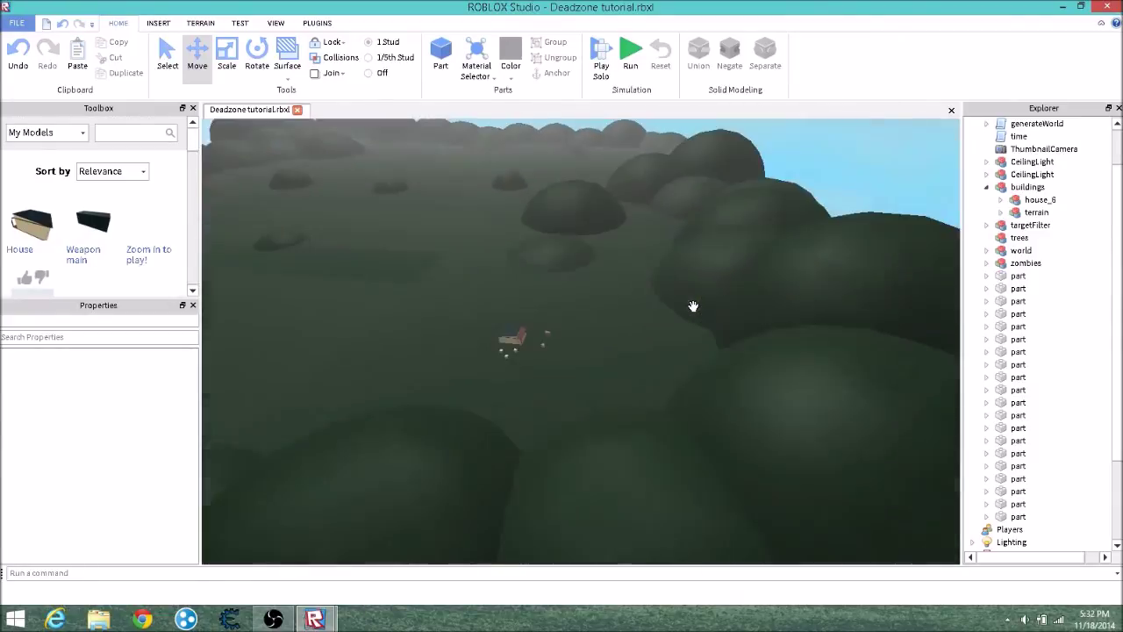
pyautogui.moveTo(693, 306); pyautogui.dragTo(693, 306, button='right')
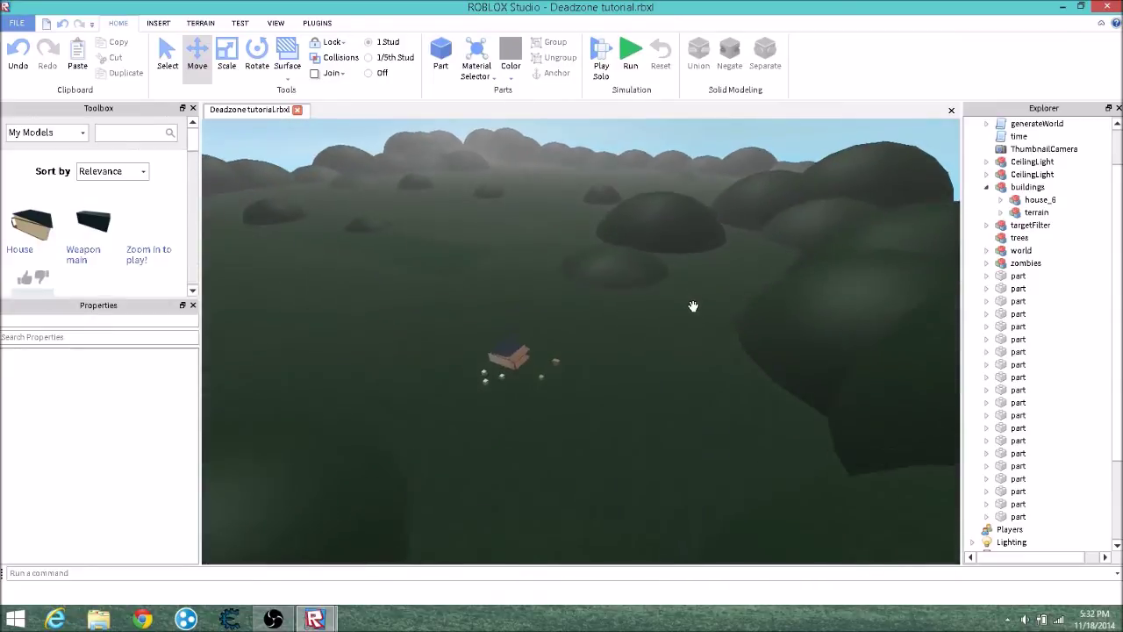
pyautogui.scroll(5, 694, 306)
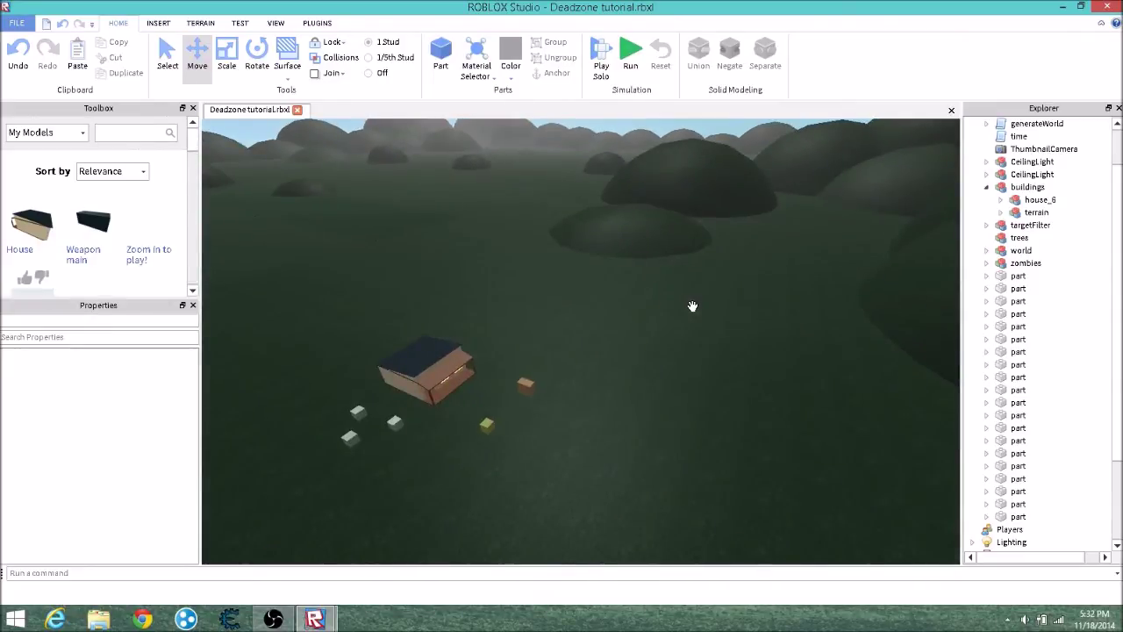
pyautogui.scroll(10, 693, 306)
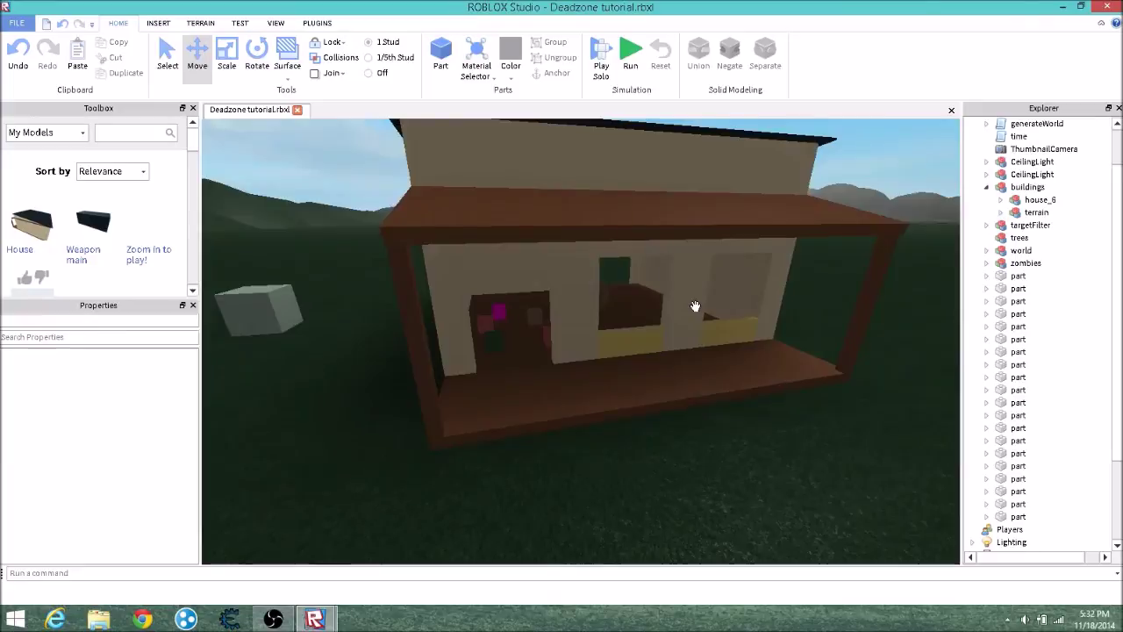
pyautogui.scroll(-10, 695, 306)
pyautogui.moveTo(511, 323); pyautogui.dragTo(501, 324, button='right')
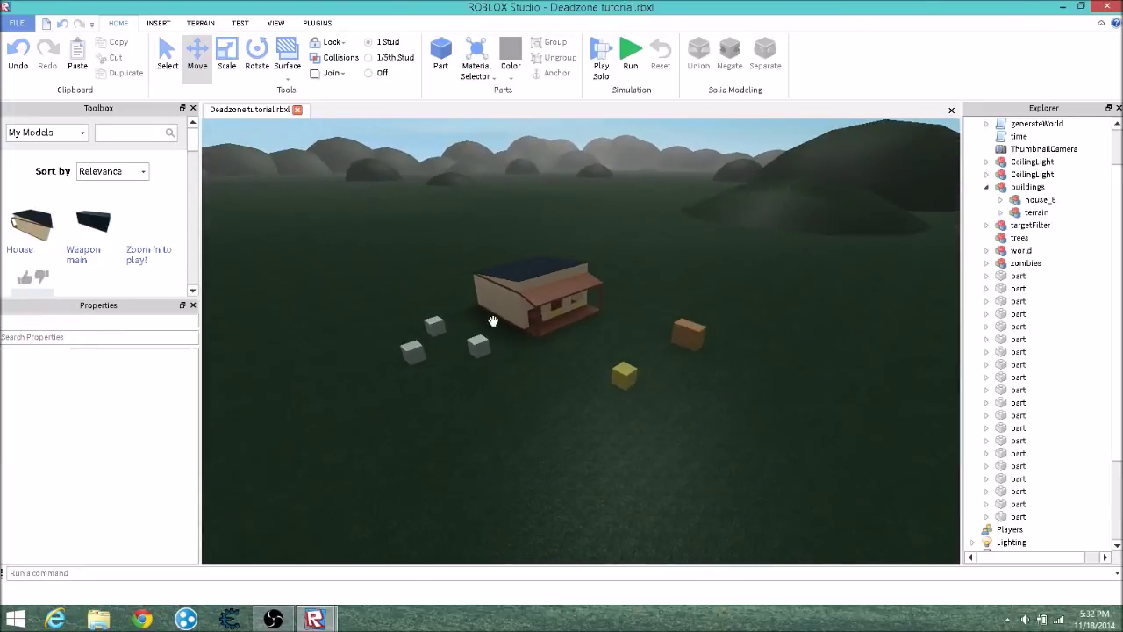
pyautogui.moveTo(561, 271); pyautogui.dragTo(563, 272, button='right')
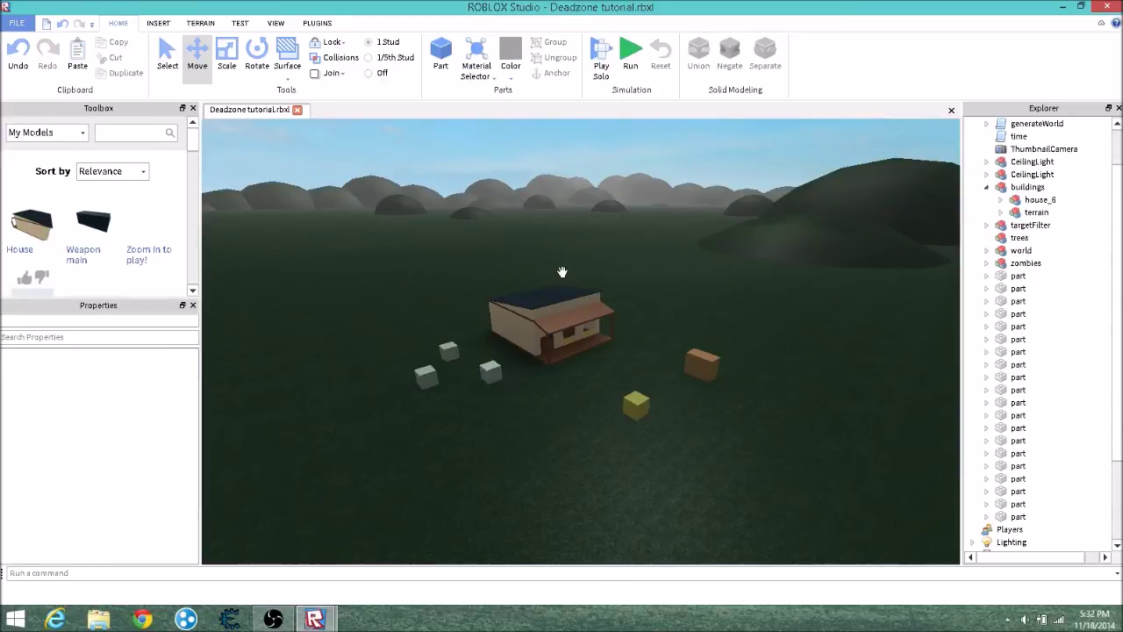
# Run the simulation to test the map, and reset it to the editing state.
pyautogui.click(621, 56)
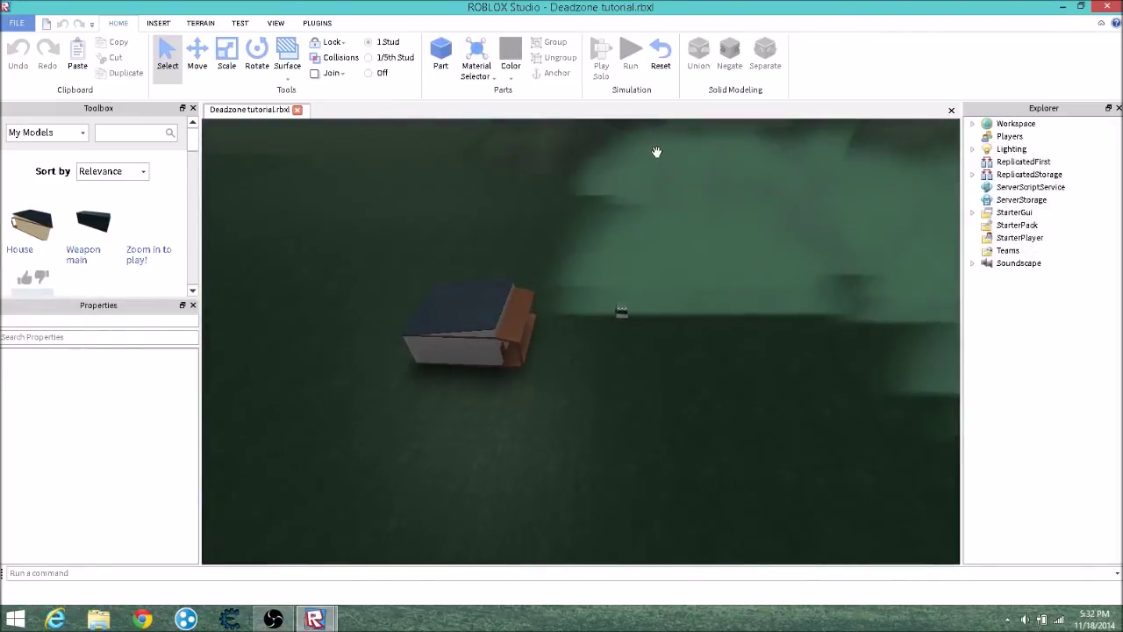
pyautogui.click(664, 58)
pyautogui.moveTo(688, 129); pyautogui.dragTo(940, 188, button='right')
# Locate the gas model inside targetFilter's ignore group, examine its area on the map and collapse the groups.
pyautogui.click(986, 187)
pyautogui.click(986, 199)
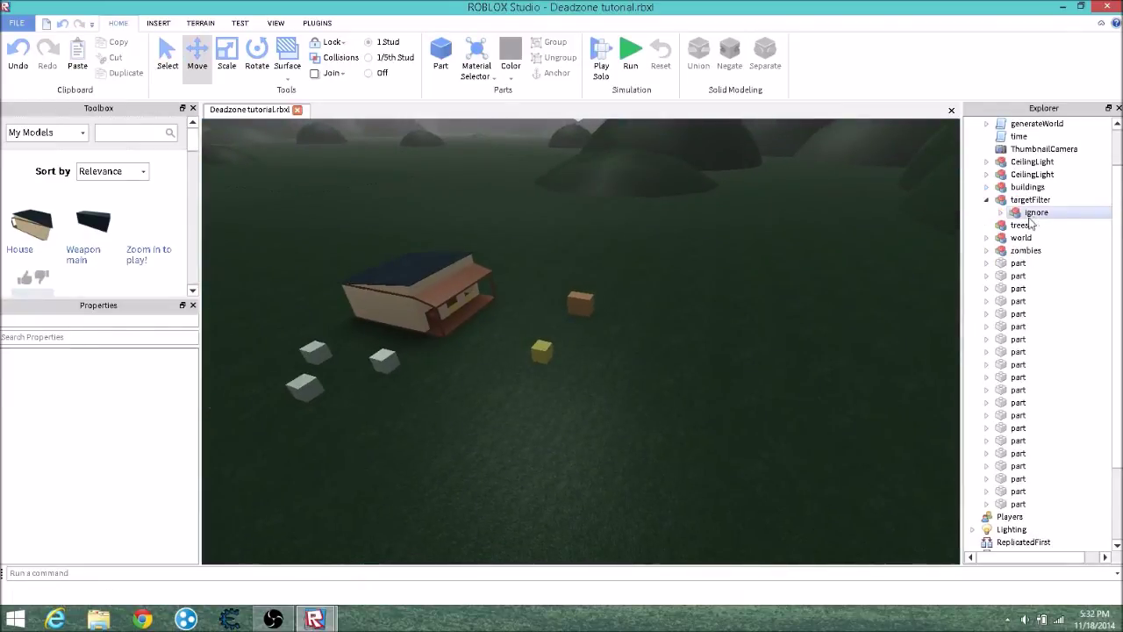
pyautogui.click(1000, 212)
pyautogui.click(1033, 251)
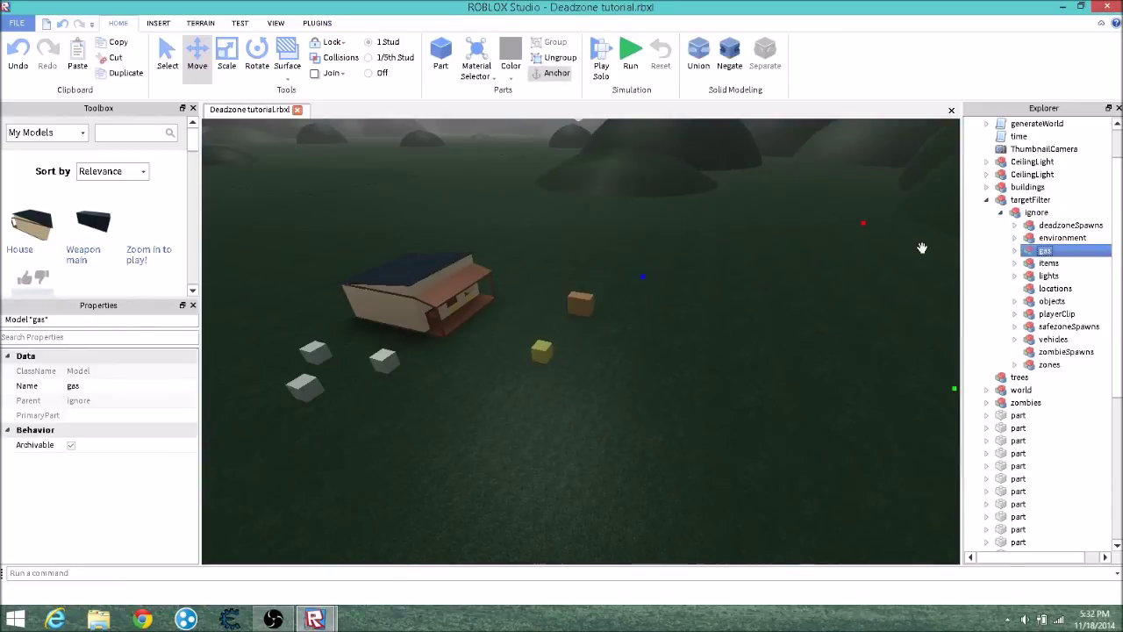
pyautogui.press('f')
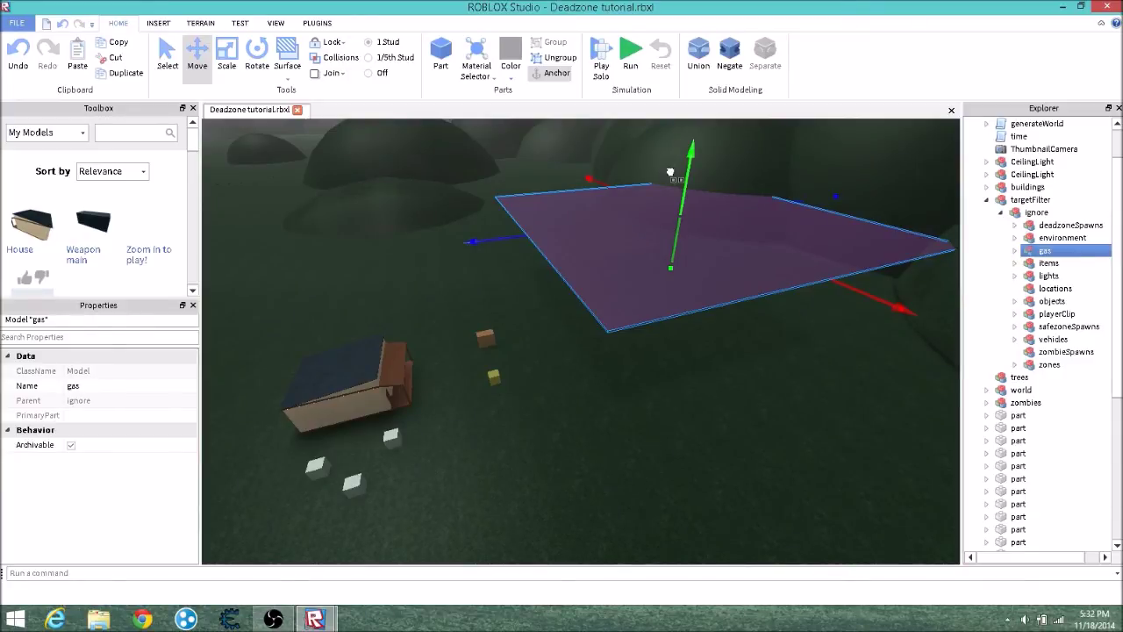
pyautogui.click(1001, 213)
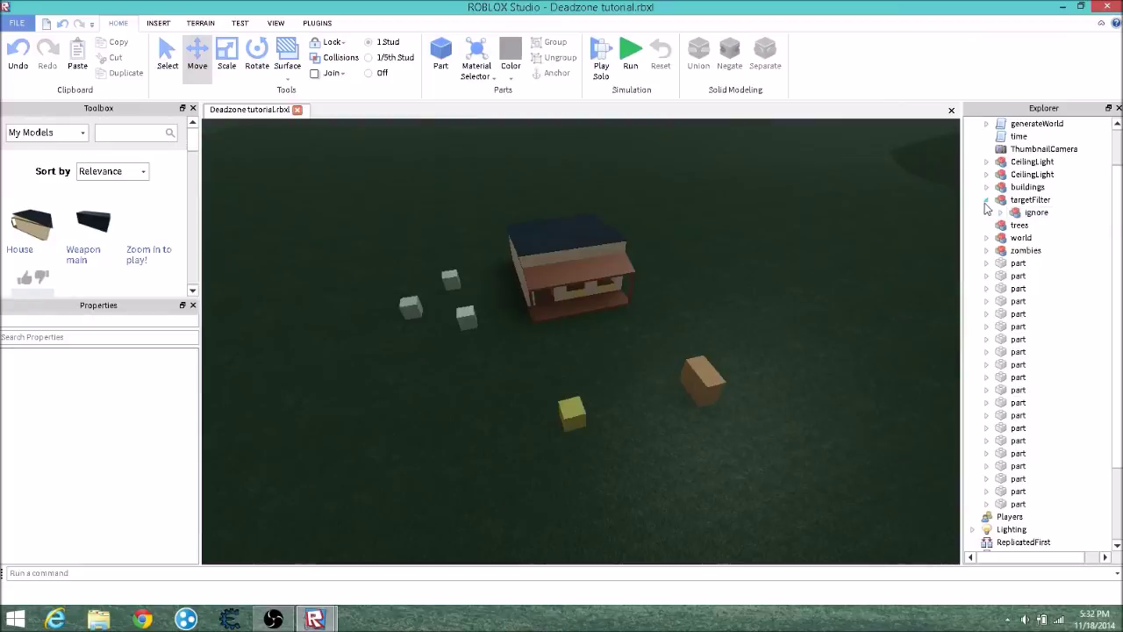
pyautogui.click(986, 200)
pyautogui.moveTo(847, 263); pyautogui.dragTo(848, 263, button='right')
pyautogui.scroll(-5, 847, 264)
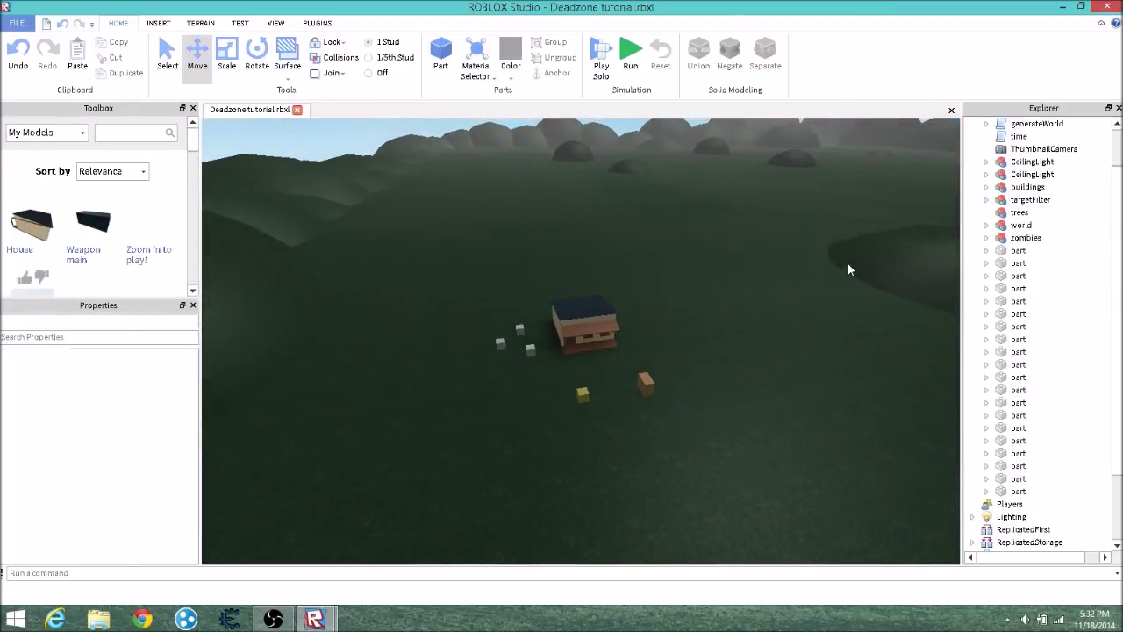
pyautogui.moveTo(848, 263); pyautogui.dragTo(847, 264, button='right')
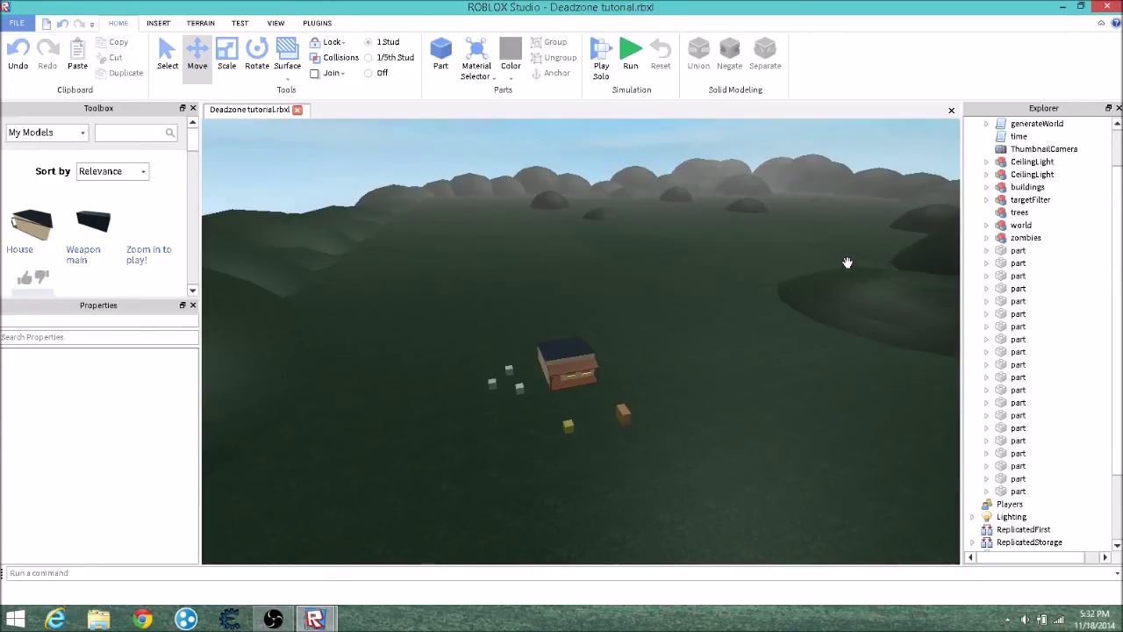
pyautogui.moveTo(848, 263); pyautogui.dragTo(848, 264, button='right')
pyautogui.scroll(5, 782, 253)
pyautogui.moveTo(782, 253); pyautogui.dragTo(769, 262, button='right')
pyautogui.scroll(-1, 781, 252)
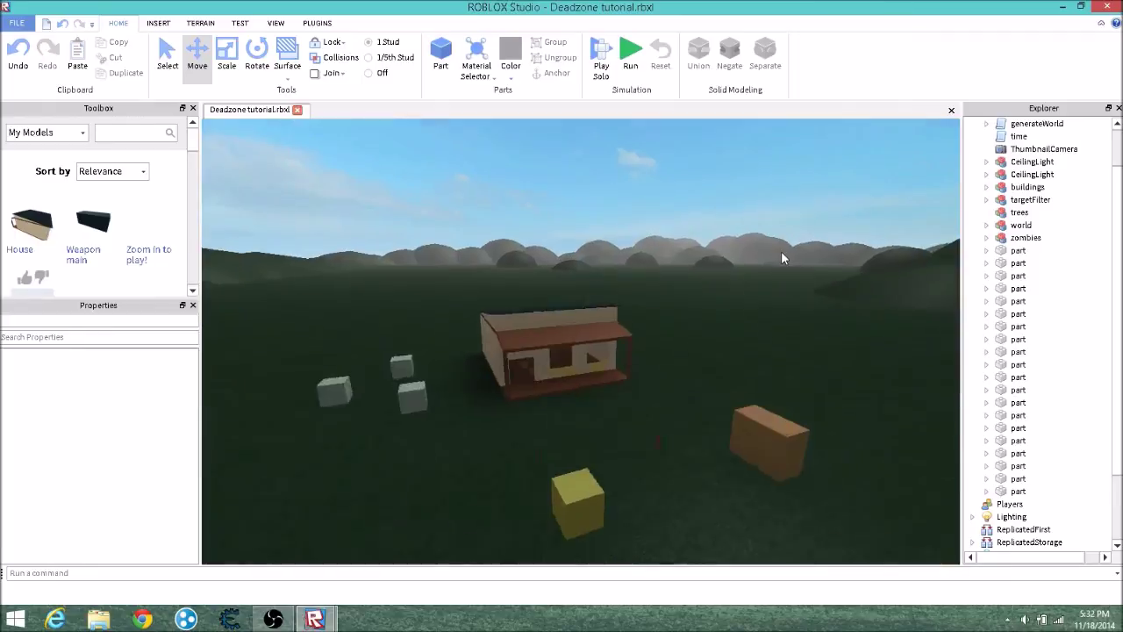
pyautogui.scroll(-2, 782, 253)
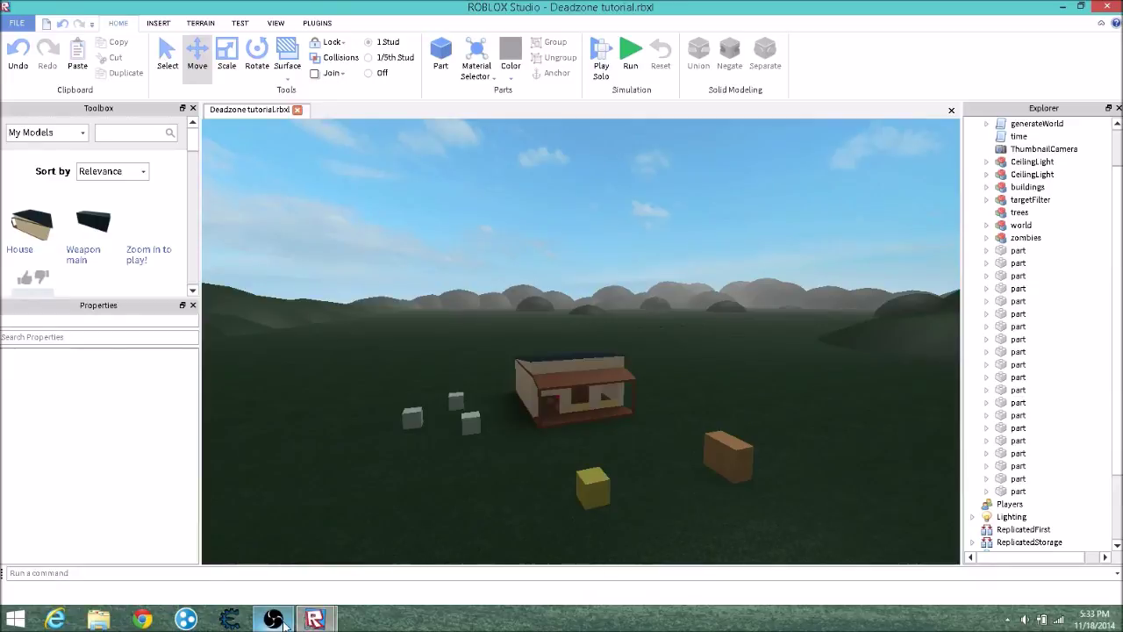
pyautogui.moveTo(282, 623)
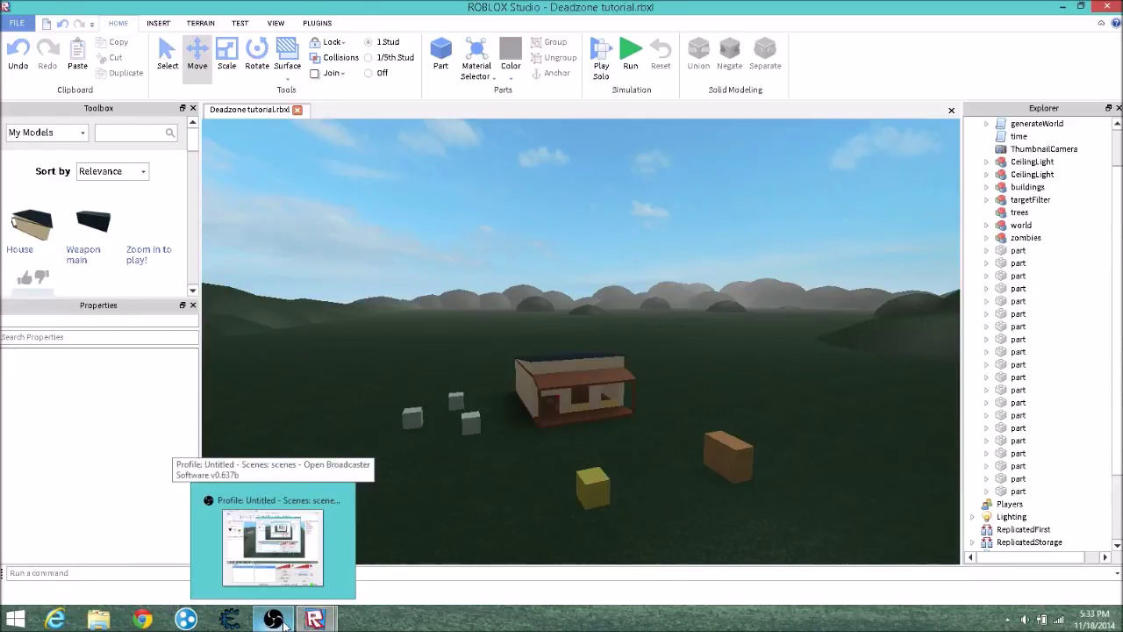
pyautogui.click(282, 624)
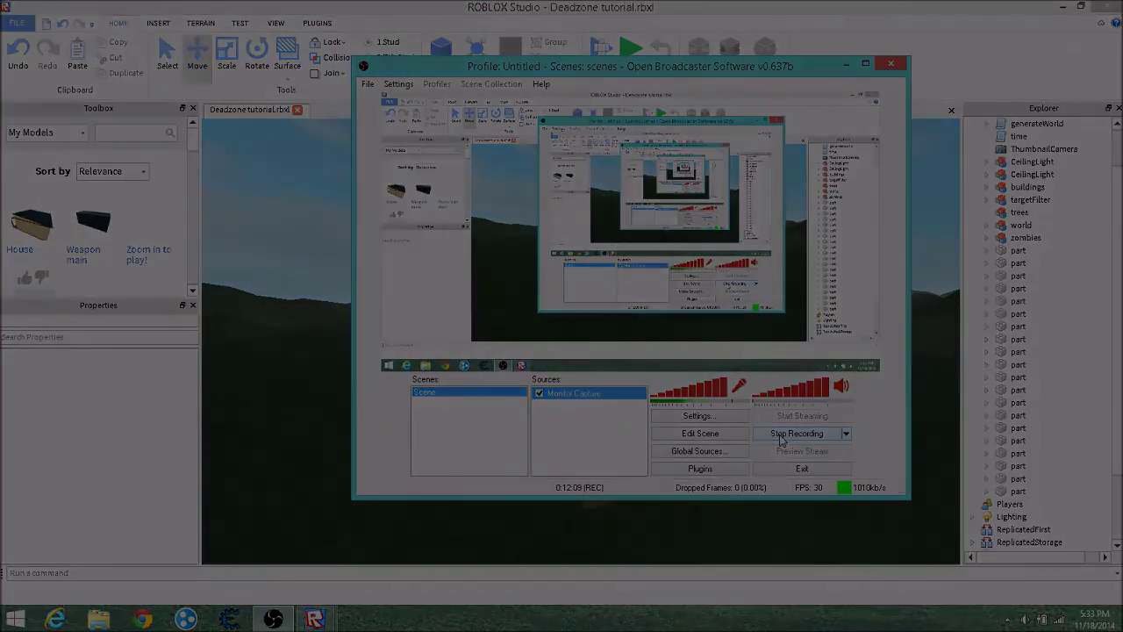